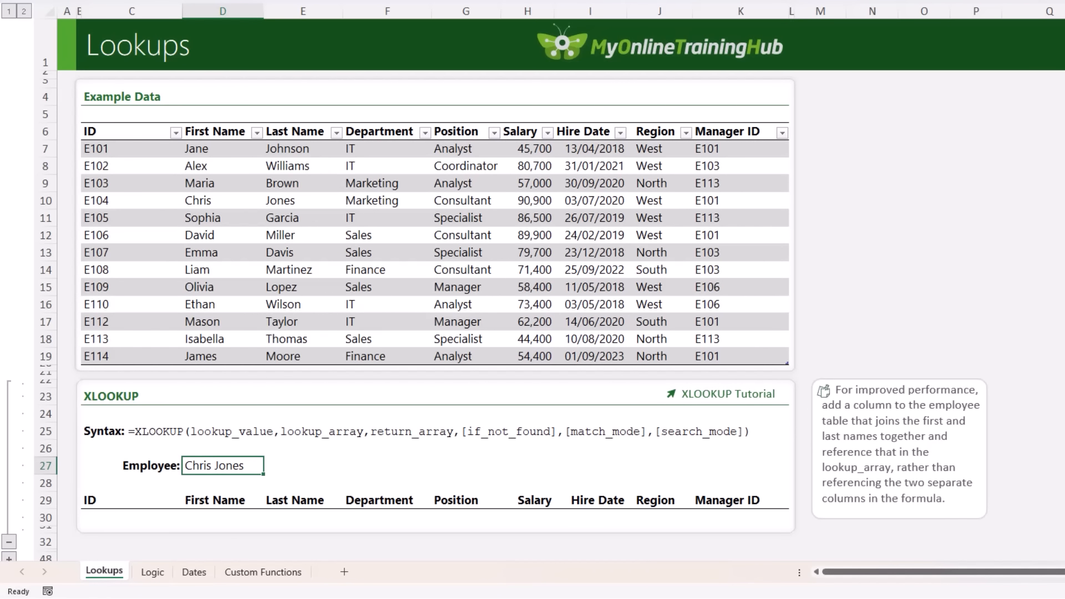
Start an XLOOKUP formula in C30 with the employee name in D27 as the lookup value
click(105, 517)
text(=)
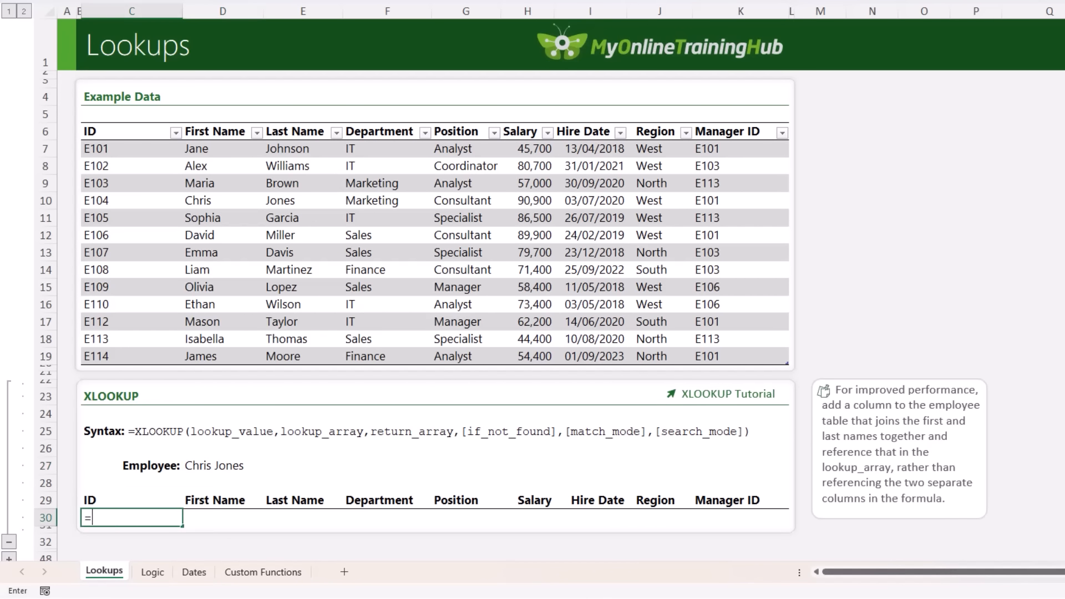
text(xl)
key(Tab)
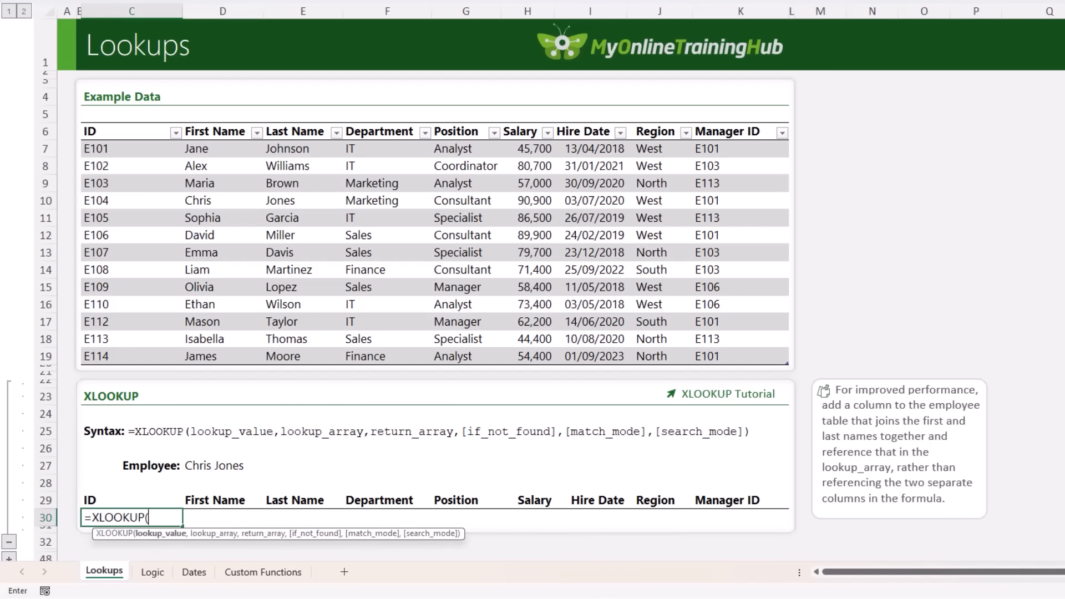
text("Chris Jones")
click(225, 466)
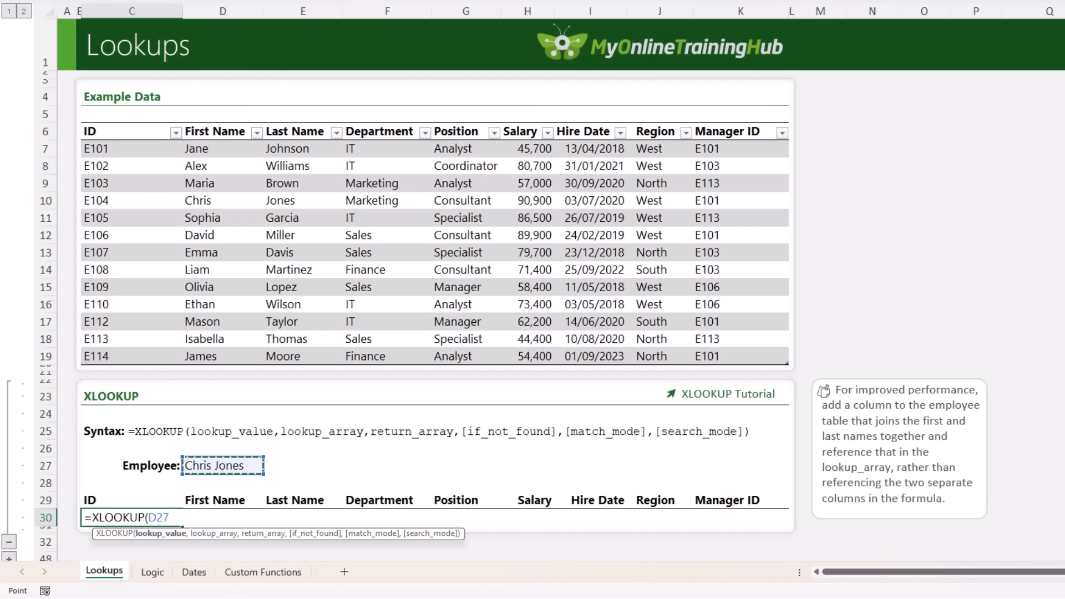
text(,)
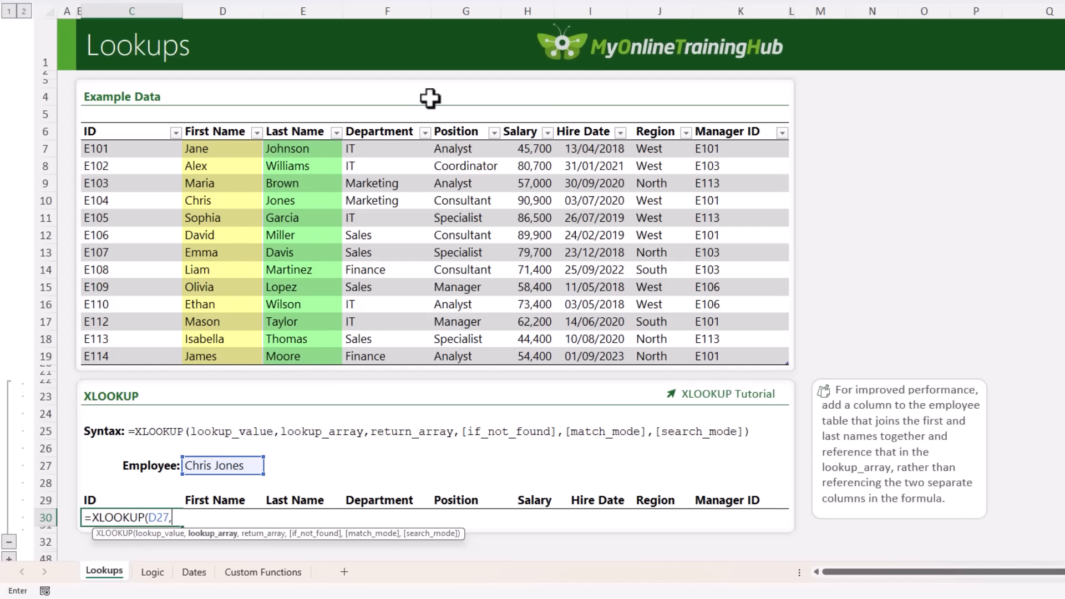
Set the lookup array to EmpData's First Name and Last Name columns joined with a space
click(228, 120)
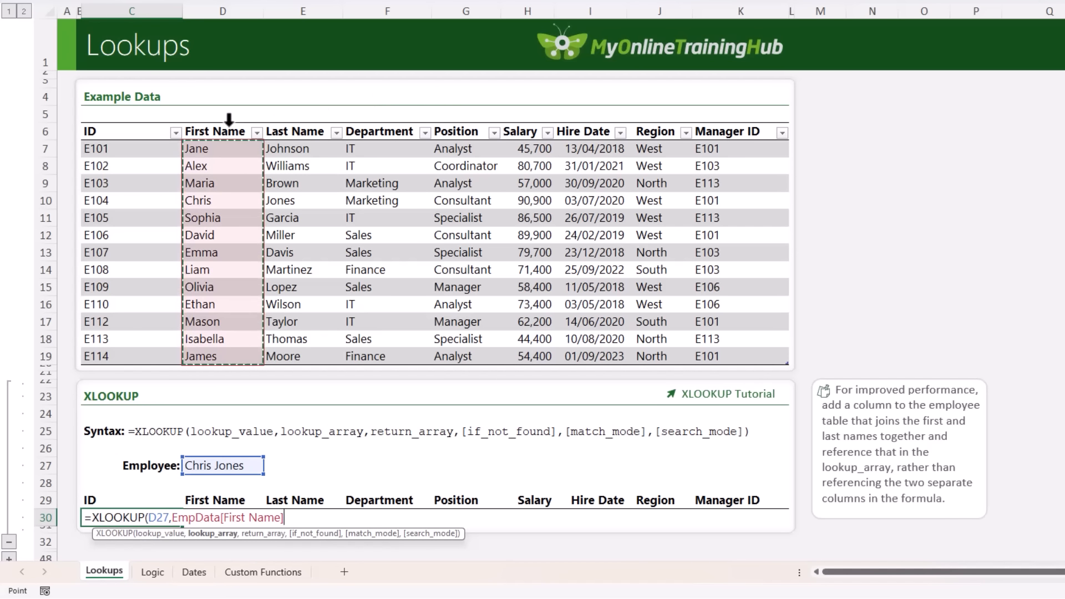
text(&)
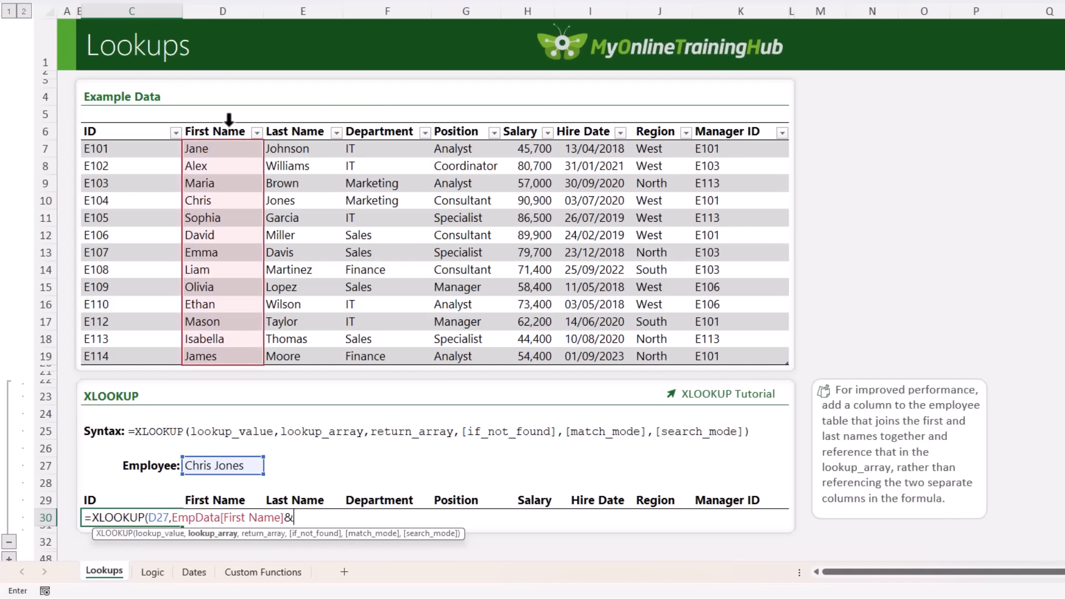
text(" "&)
click(296, 126)
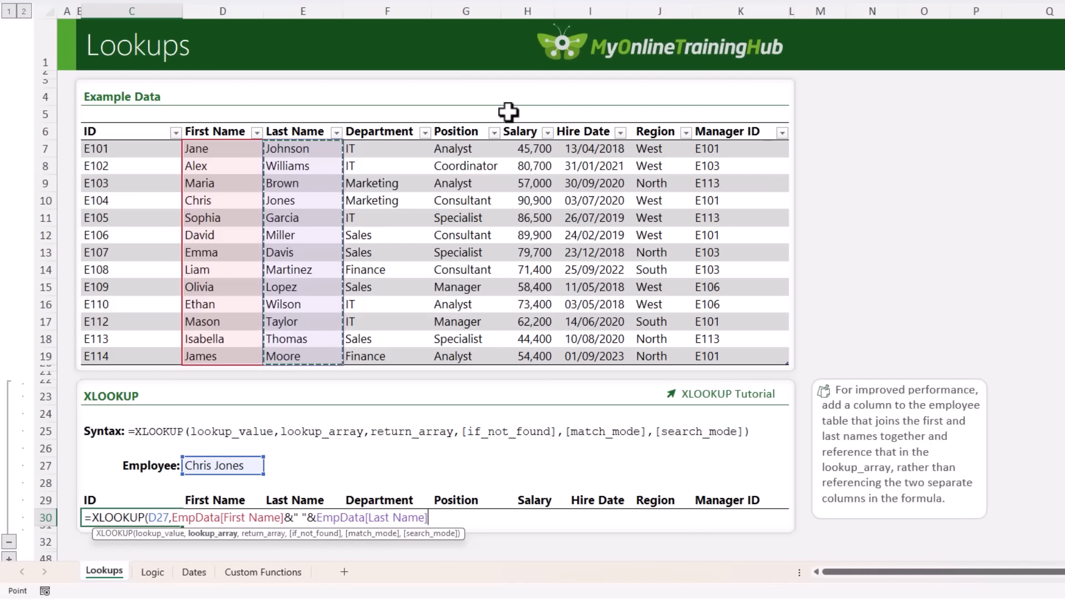
text(,)
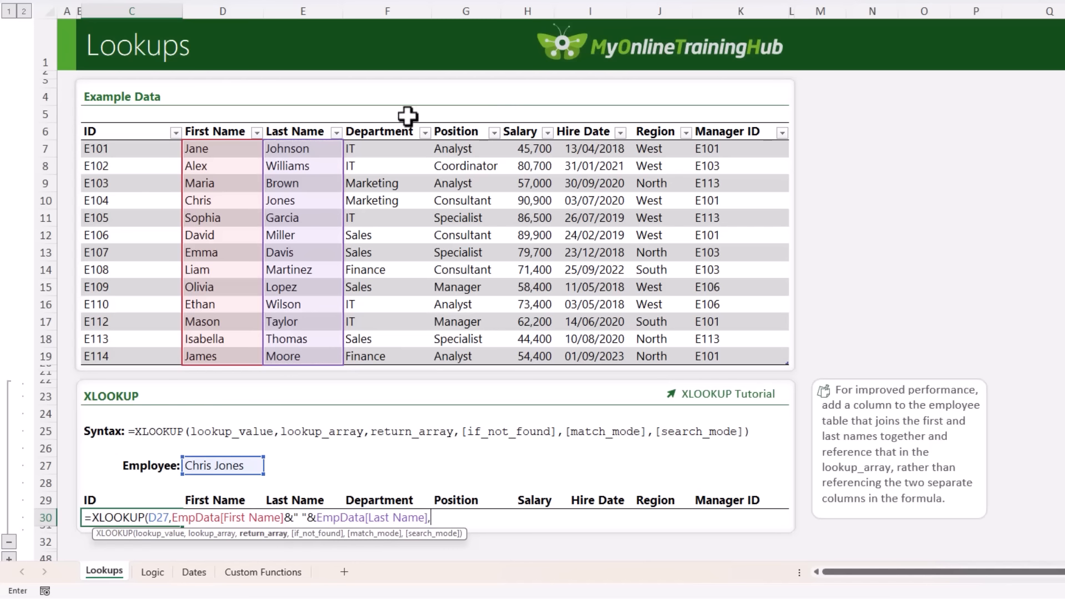
Complete the XLOOKUP with the whole EmpData table as the return array and "Not Found" as the fallback text
drag(148, 117, 758, 142)
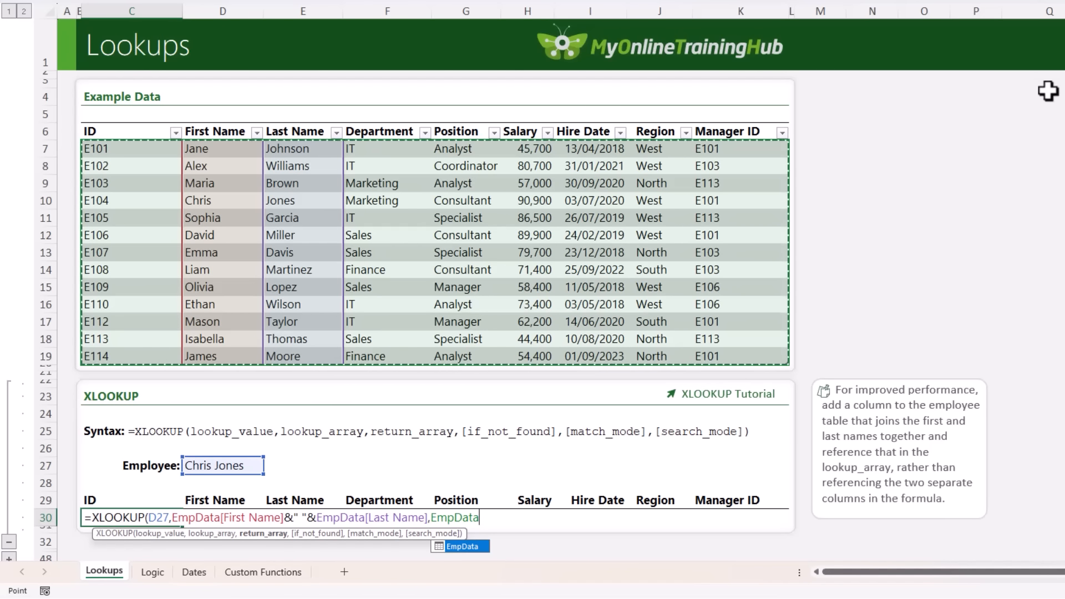
text(,)
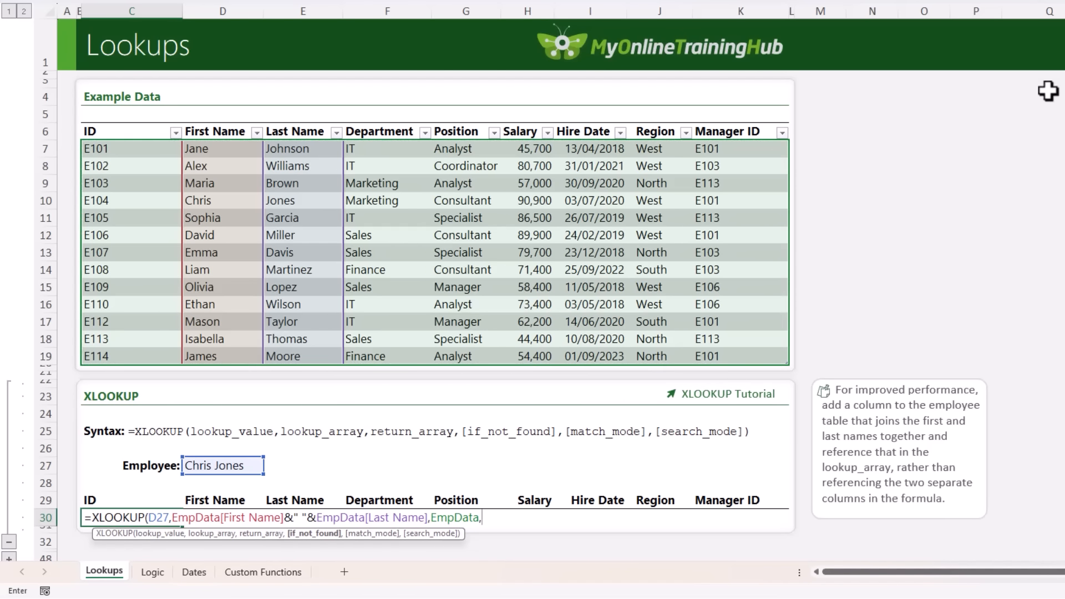
text("Not Found",)
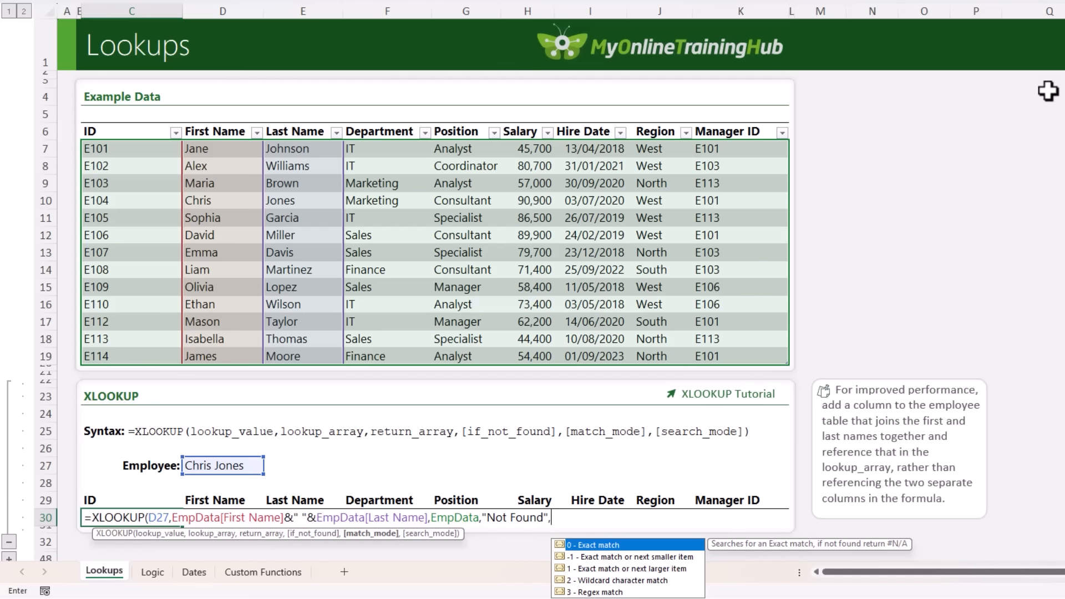
key(BackSpace)
text())
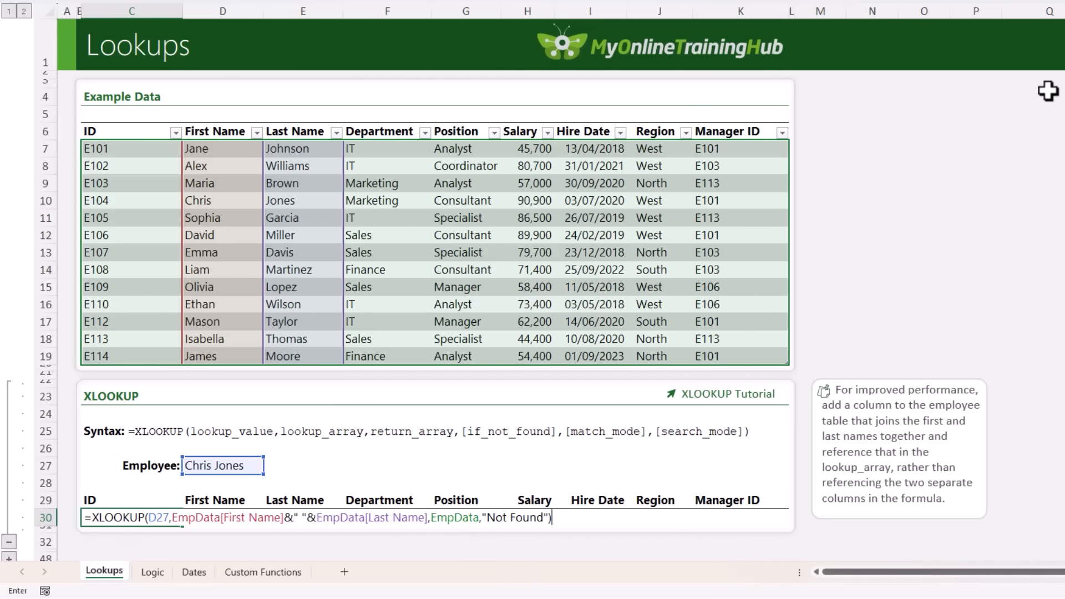
key(Return)
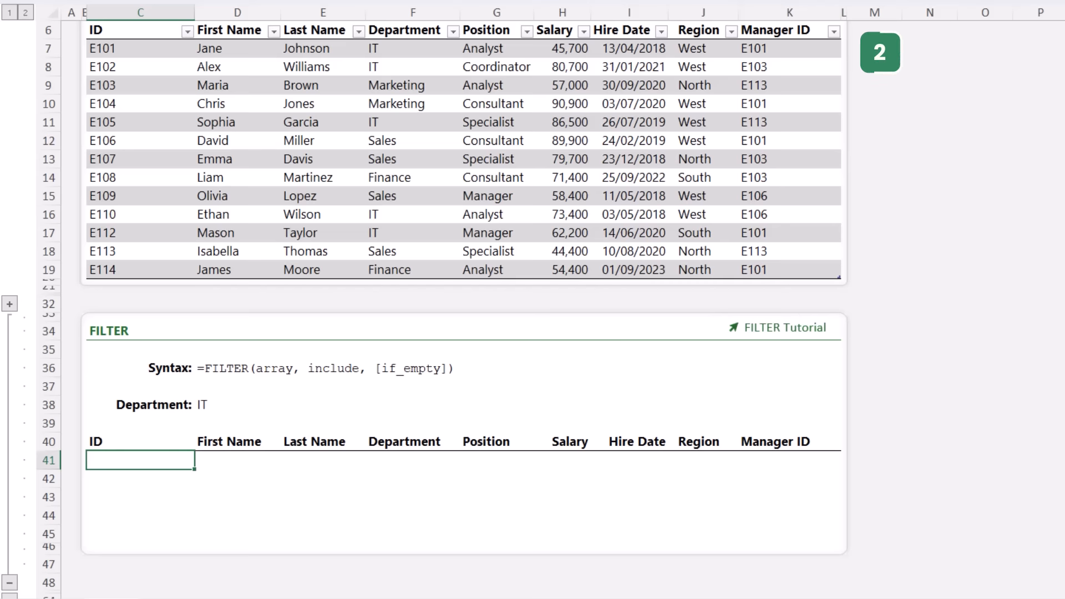
Enter a FILTER formula in C41 returning EmpData rows whose Department equals D38, with "No Records" when nothing matches
text(=filt)
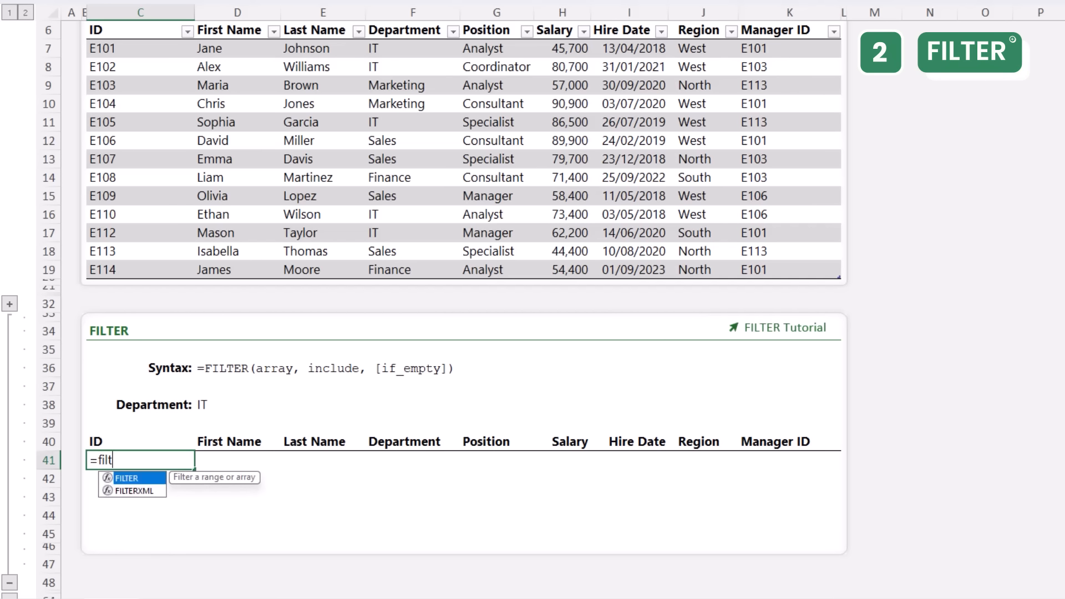
key(Tab)
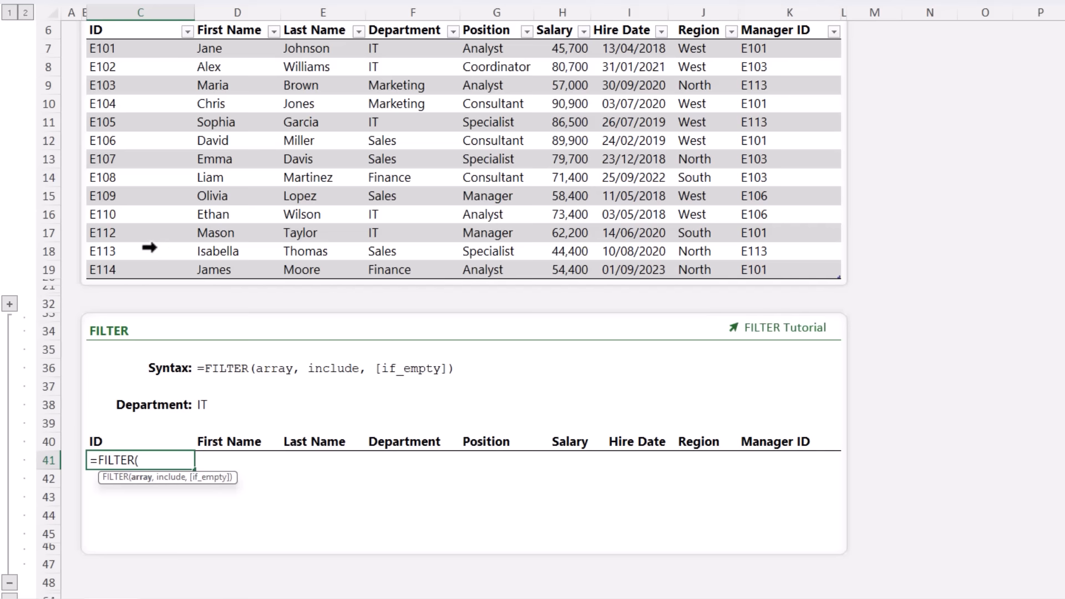
click(90, 23)
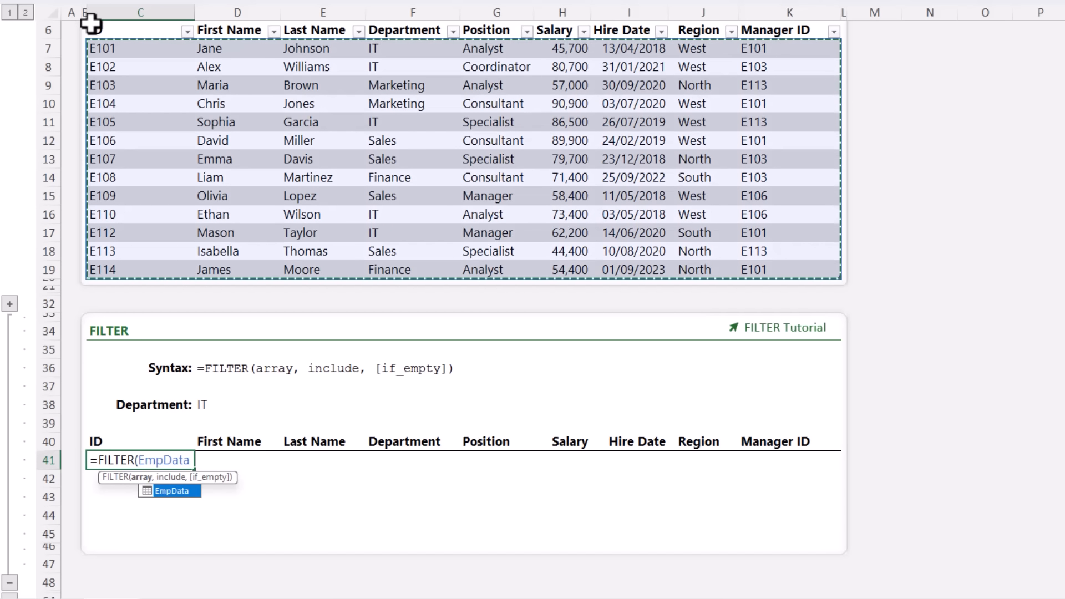
text(,)
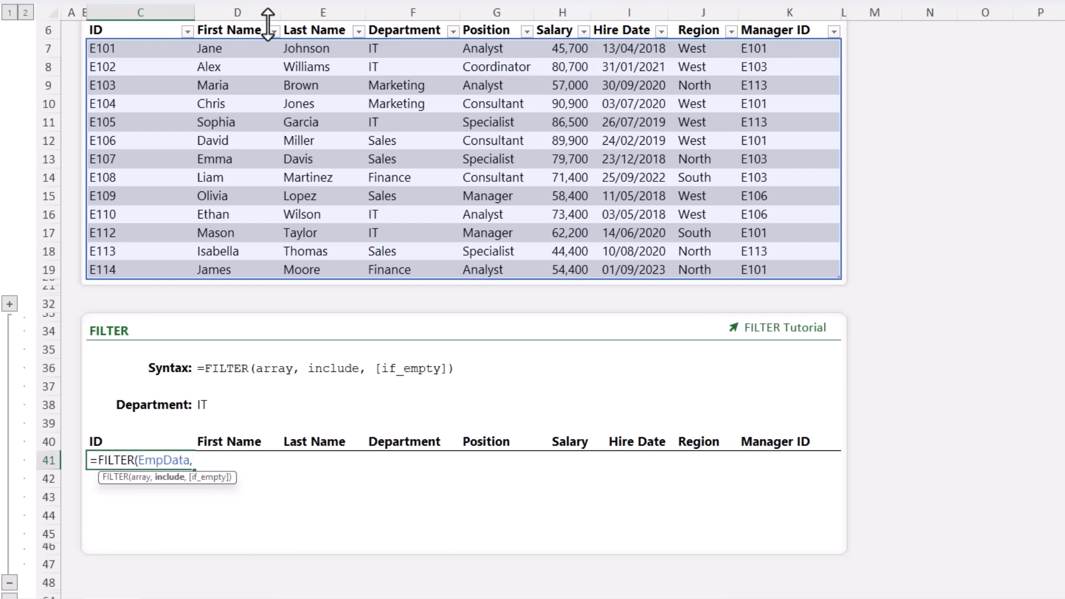
click(405, 19)
text(=)
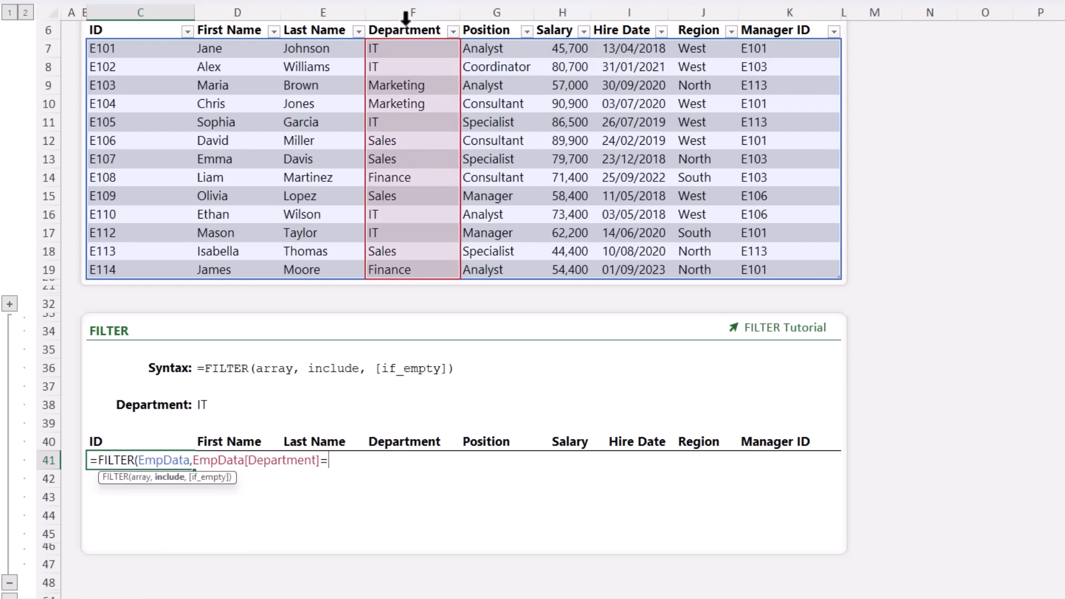
click(213, 405)
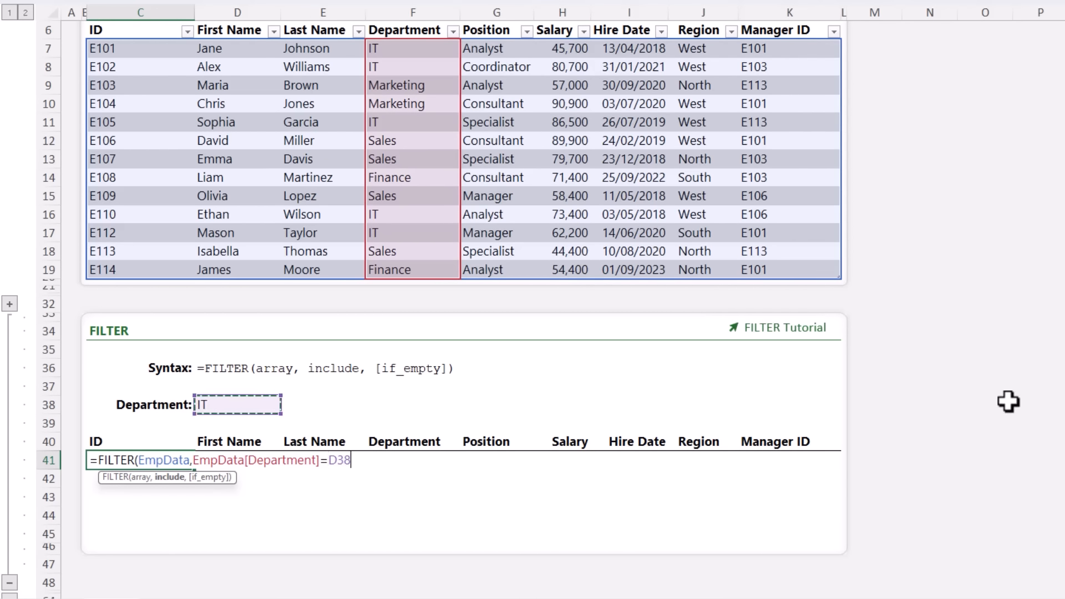
text(,)
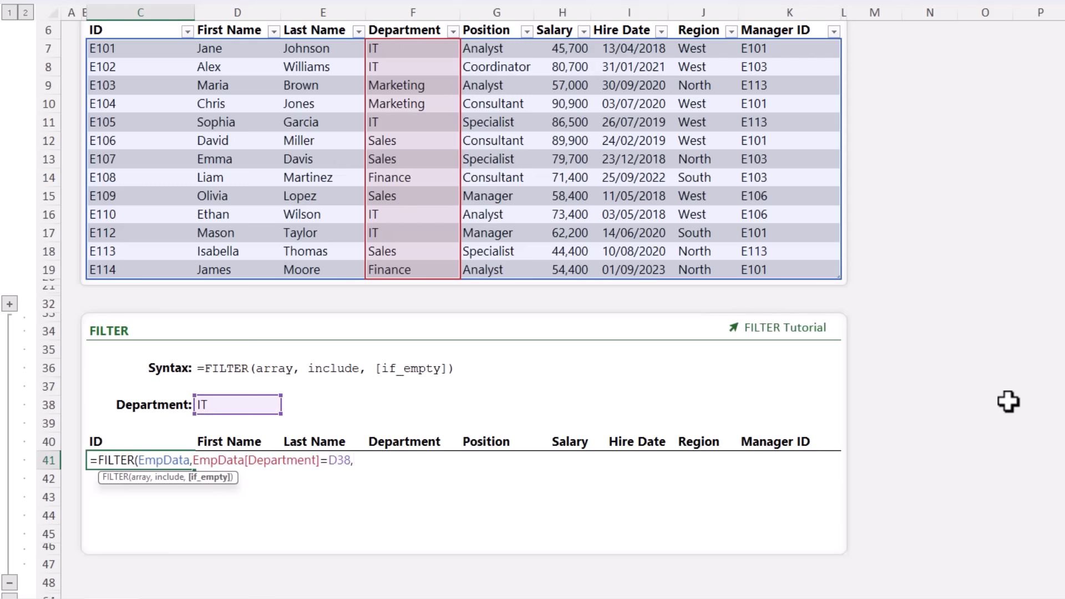
key(BackSpace)
text("No Records"))
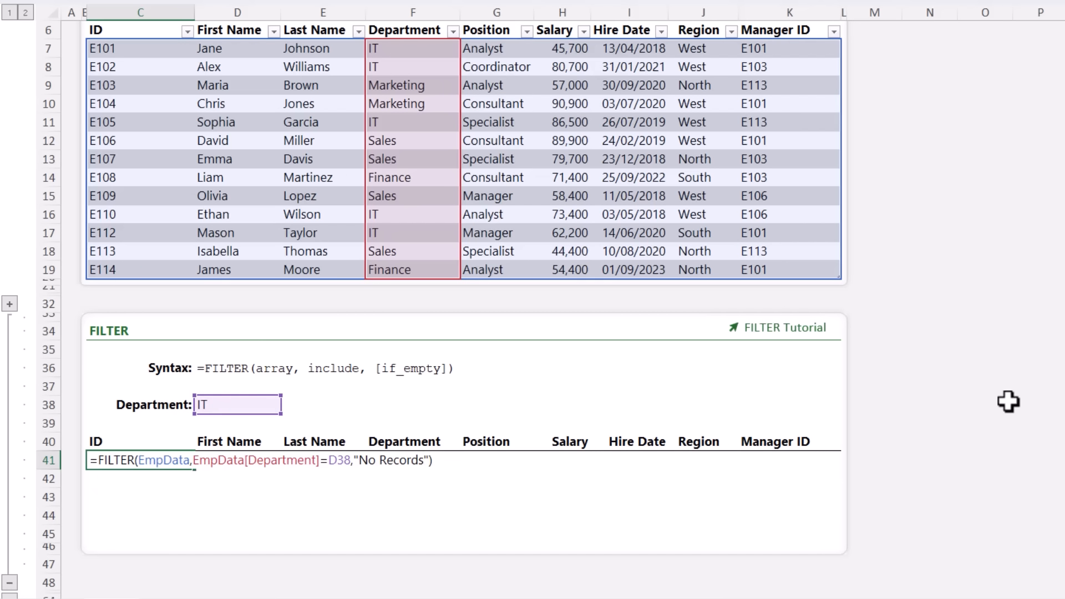
key(Return)
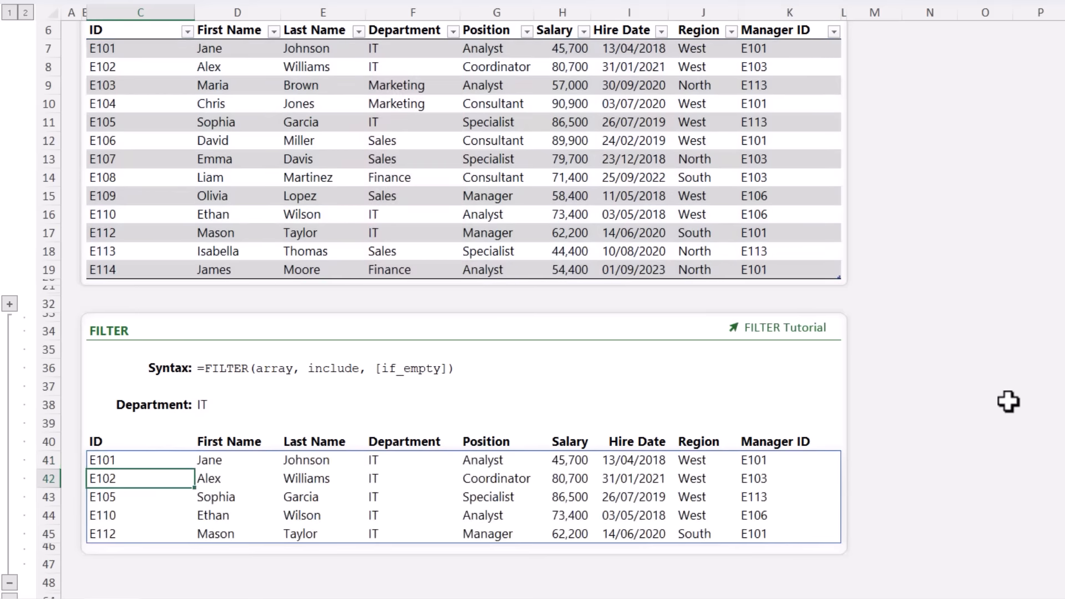
Inspect the cells of the spilled FILTER results and the formula cell below the ID heading
key(Right)
key(Right)
key(Right)
key(Right)
key(Down)
key(Down)
key(Down)
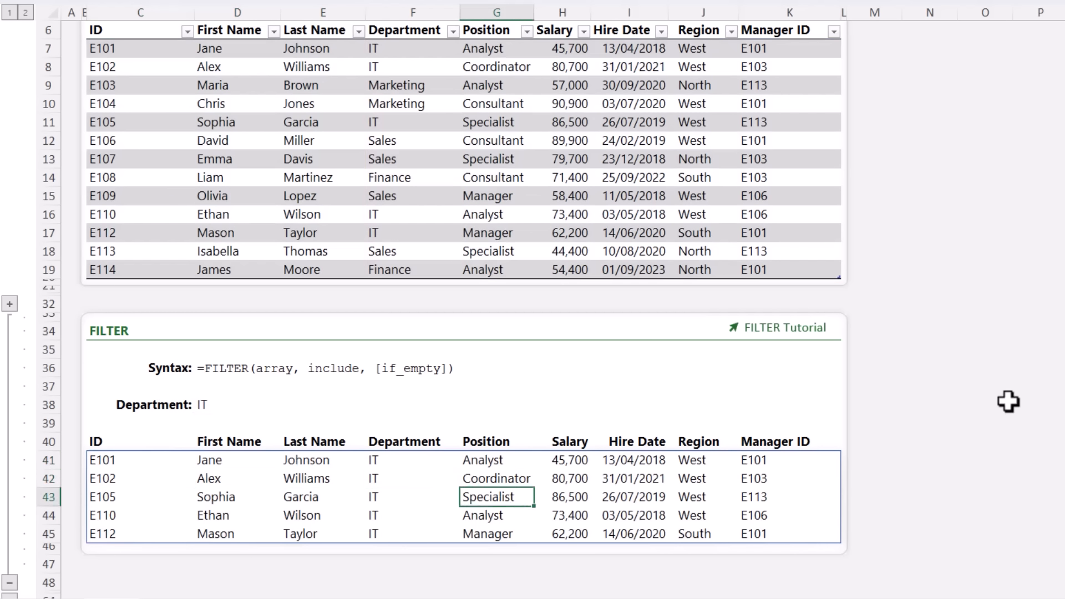
click(121, 463)
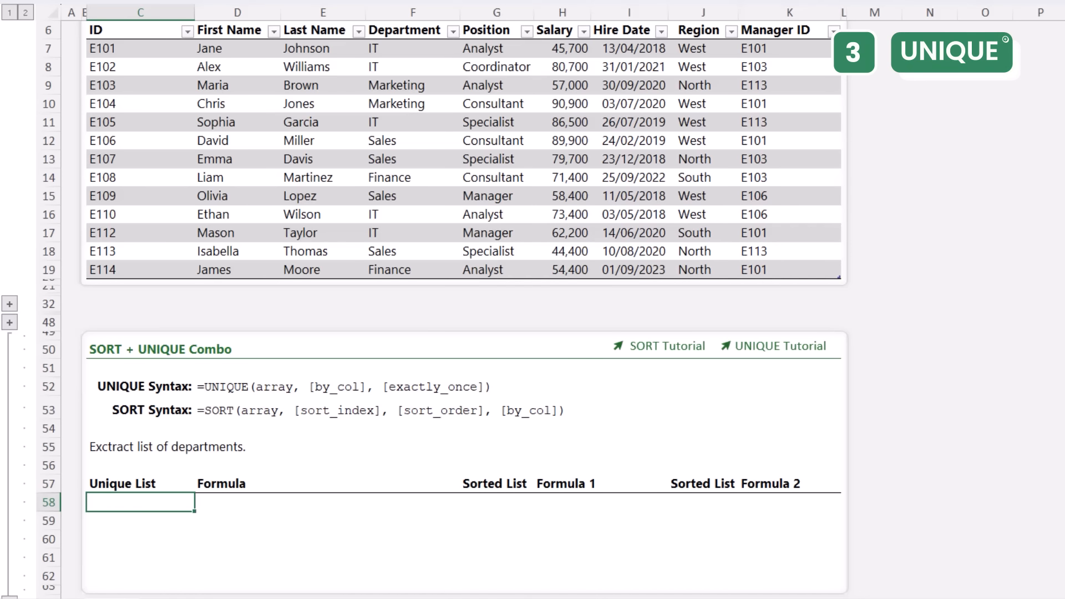
Enter a UNIQUE formula in C58 that extracts the distinct values from EmpData's Department column
text(=uni)
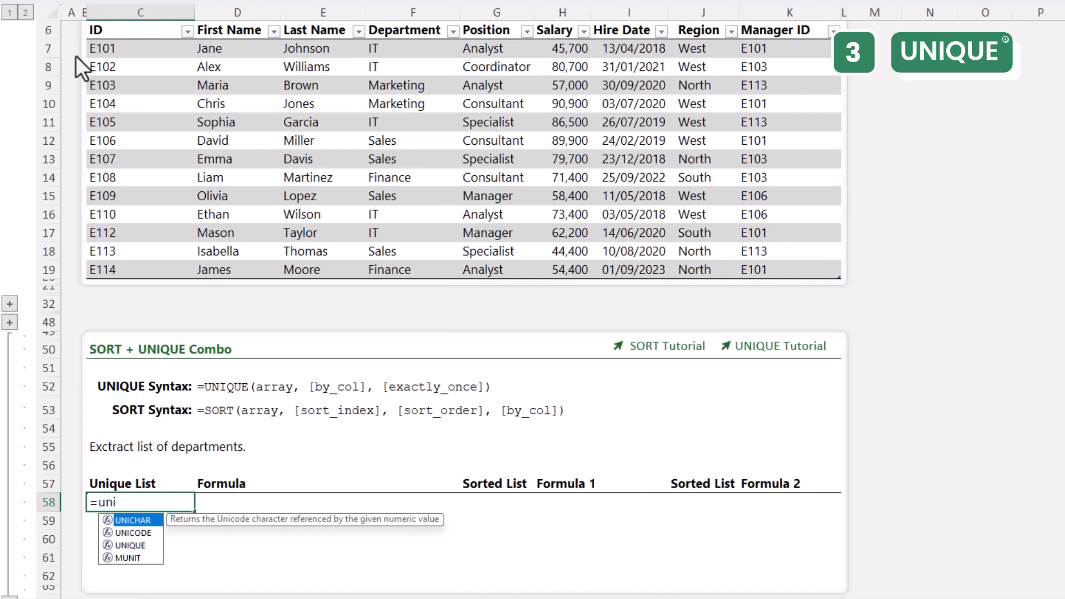
text(q)
key(Tab)
click(395, 23)
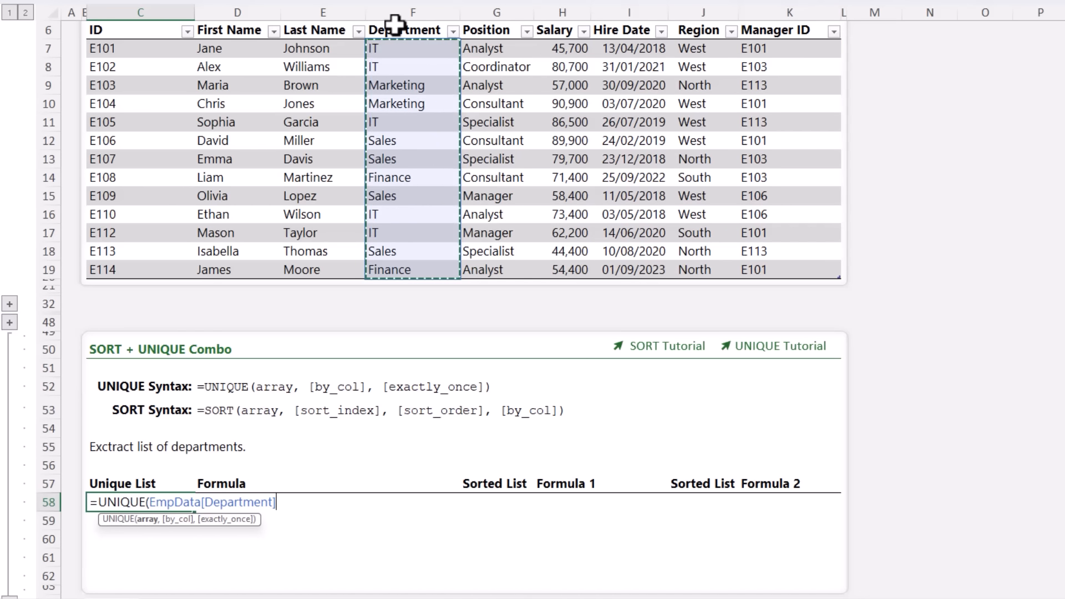
text())
key(Return)
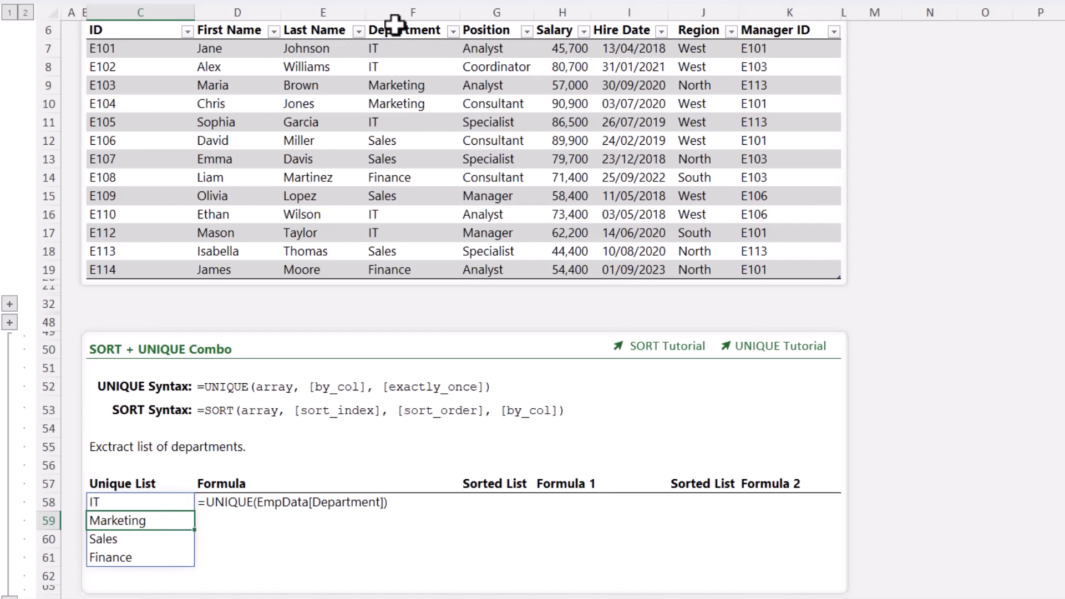
Enter a SORT formula in G58 that sorts the unique departments through the spill reference C58#
key(Up)
key(Right)
key(Right)
key(Right)
key(Right)
text(=sort)
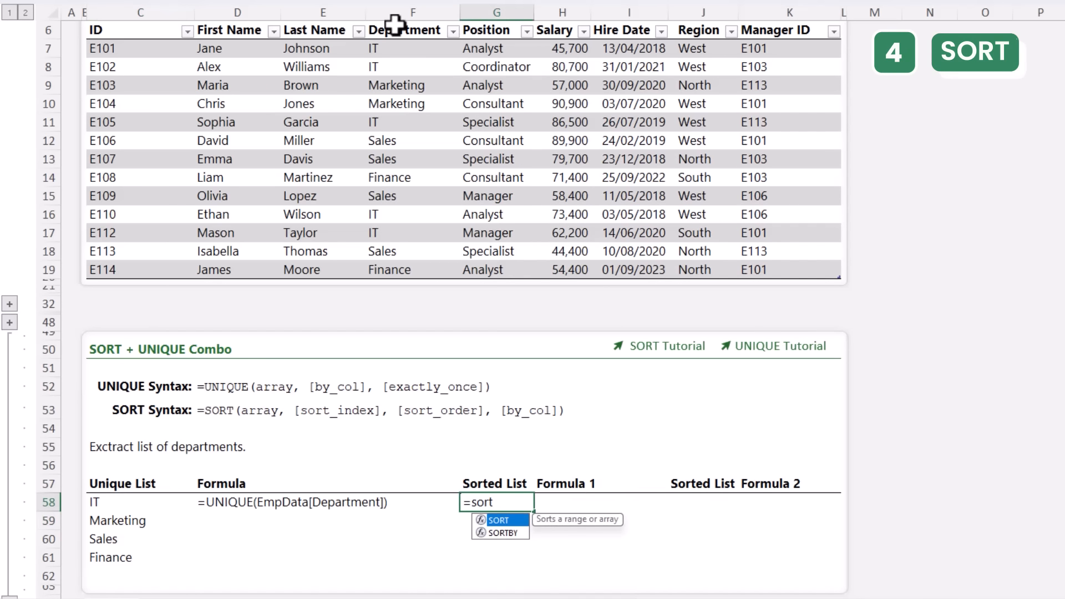
key(Tab)
drag(124, 502, 127, 532)
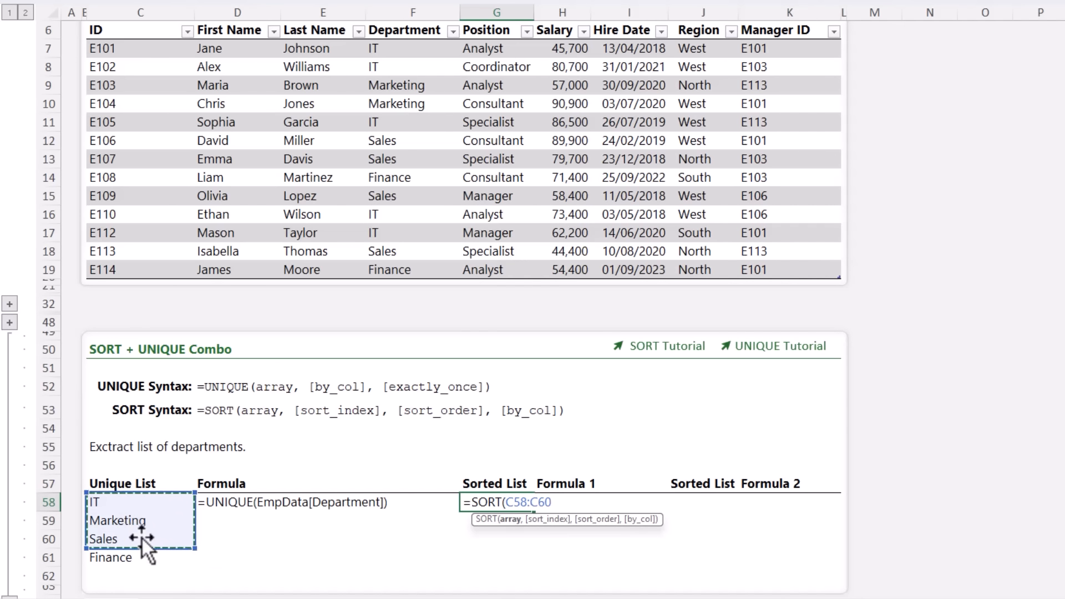
click(149, 505)
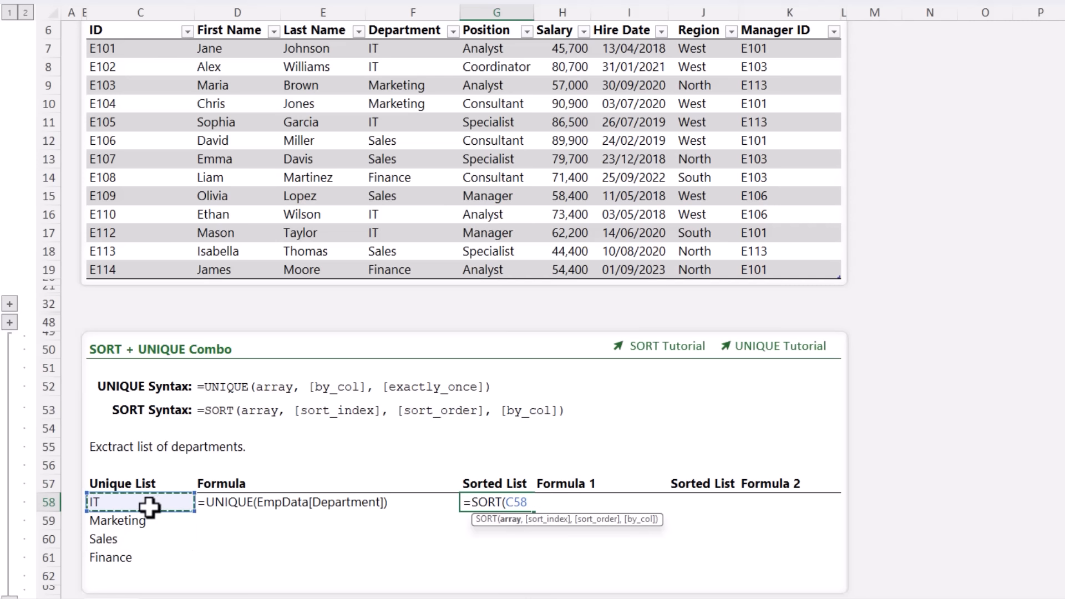
text(#)
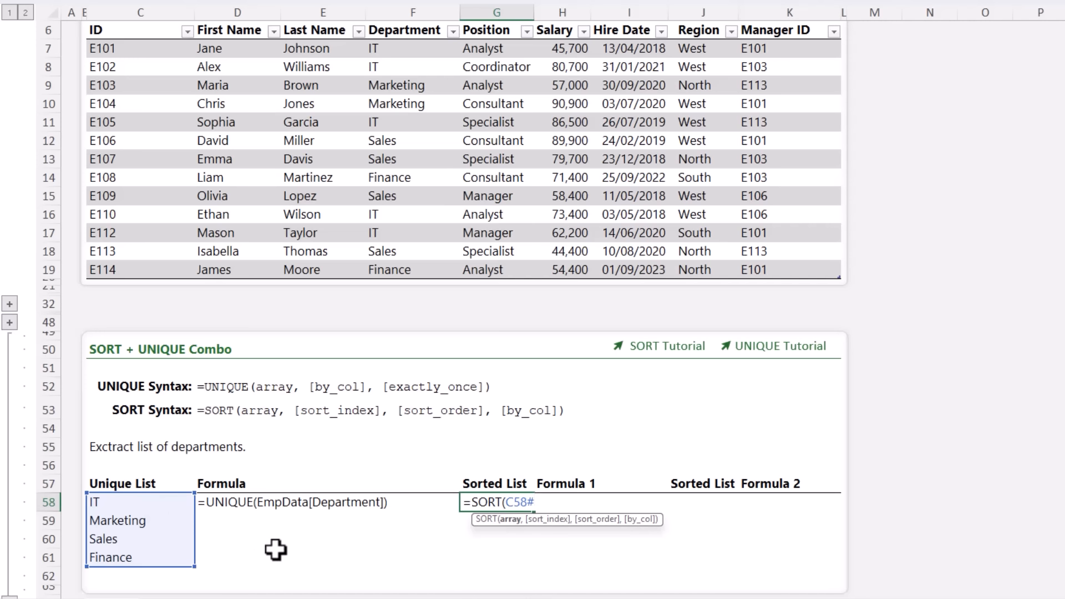
text())
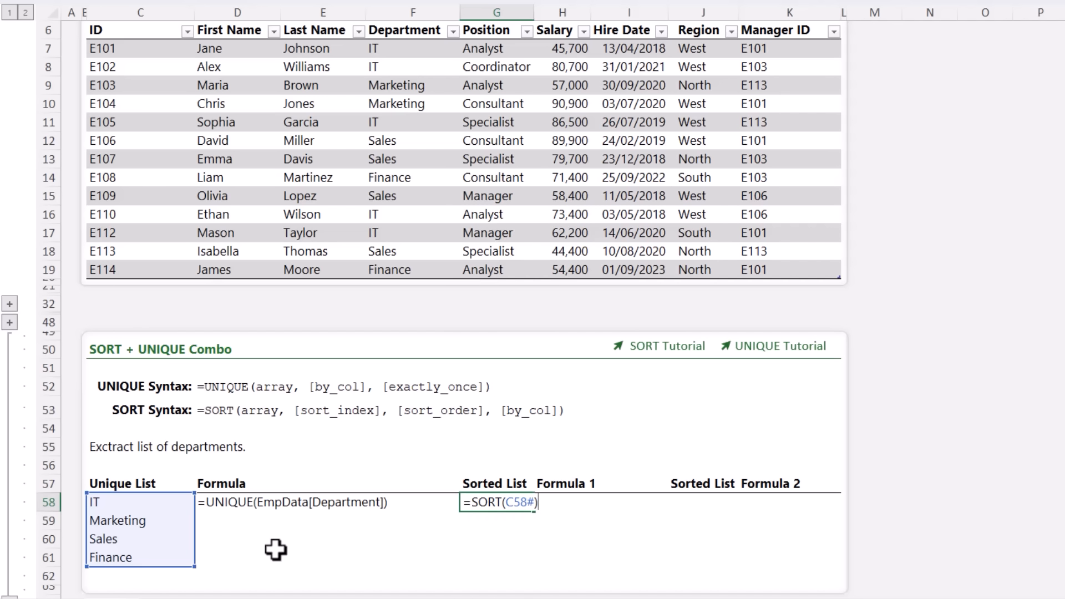
key(Return)
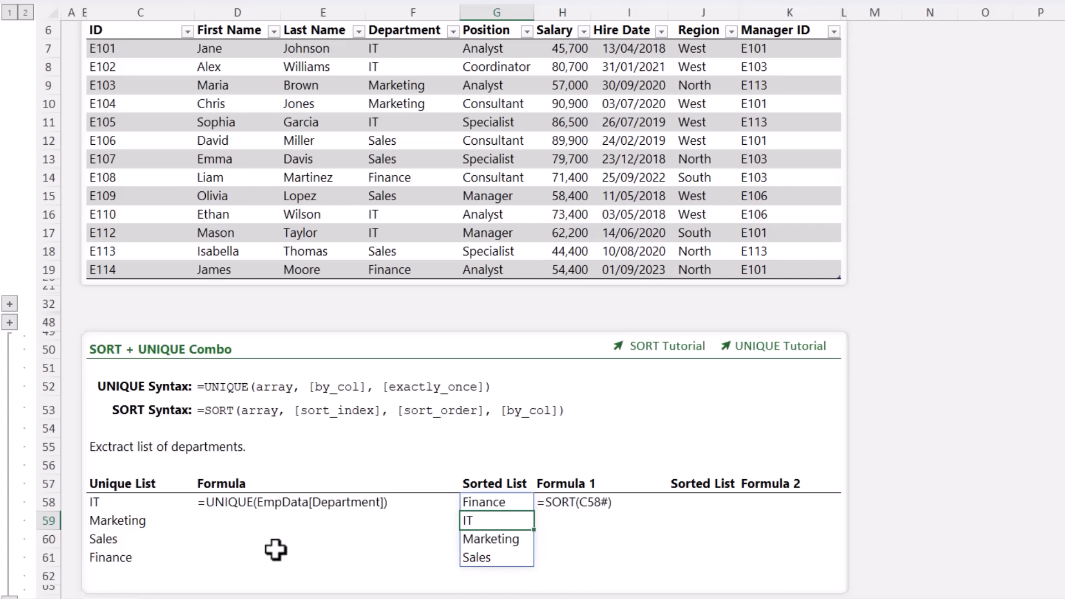
Change the Department in cell F17 of the example data to HR
click(374, 232)
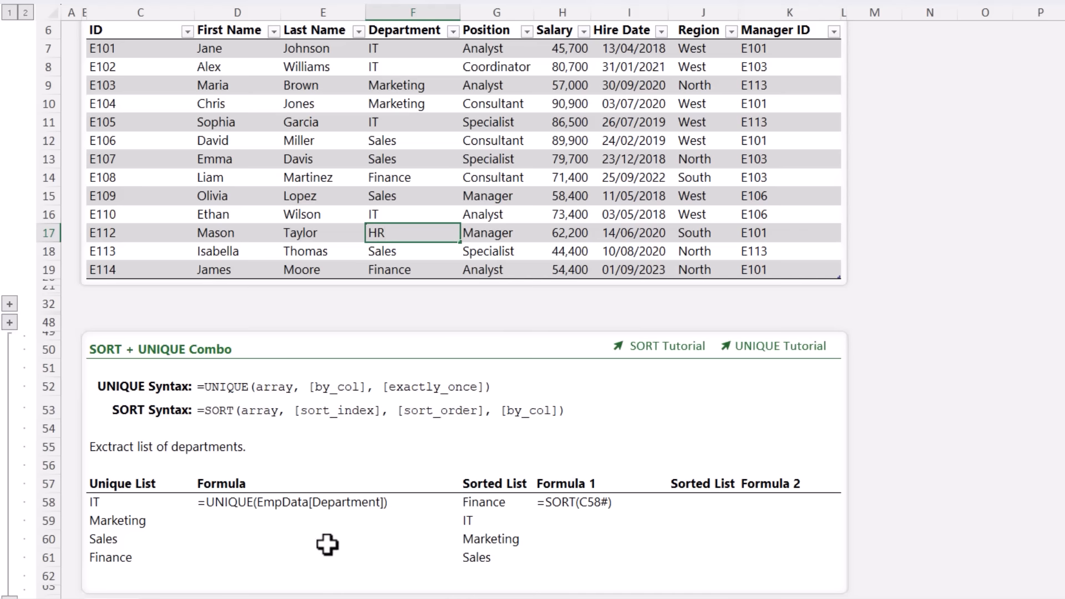
key(Return)
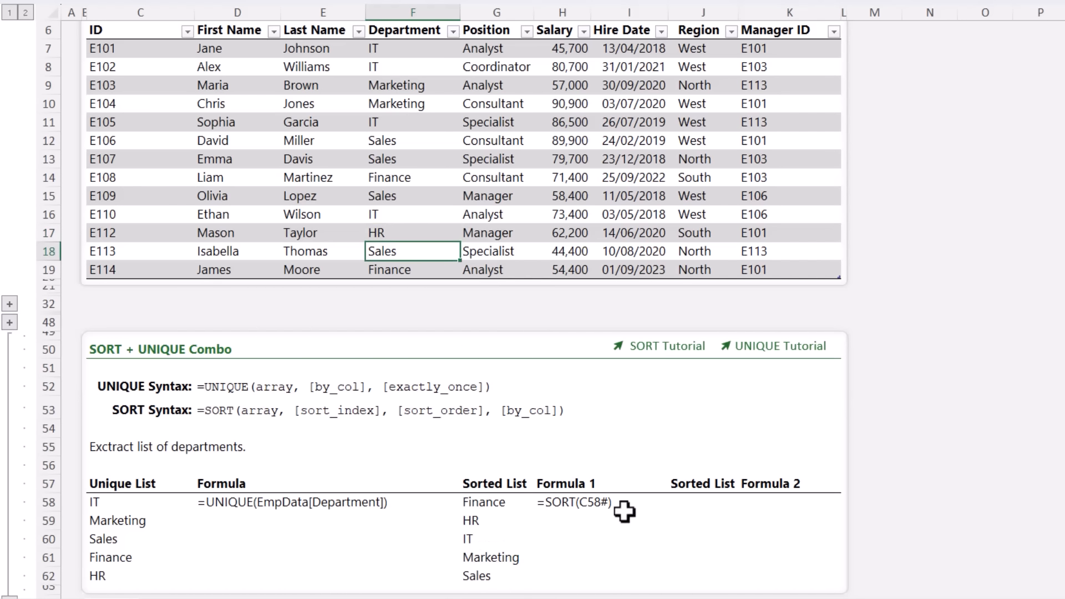
Enter =SORT(UNIQUE(EmpData[Department])) in J58 to build the sorted unique department list with a single formula
click(702, 506)
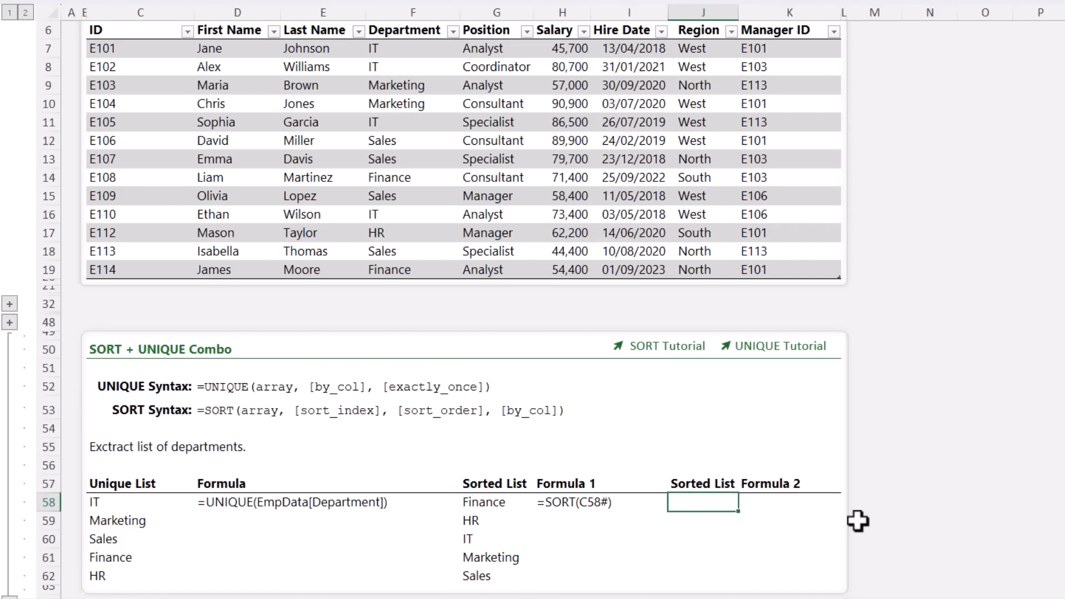
text(=sort)
key(Tab)
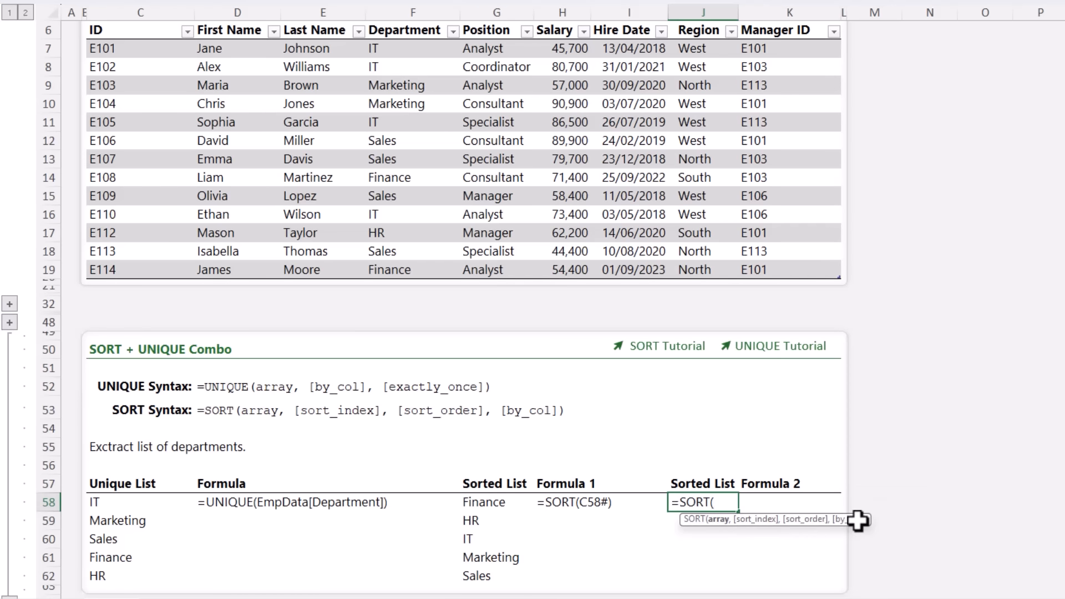
text(uni)
key(Tab)
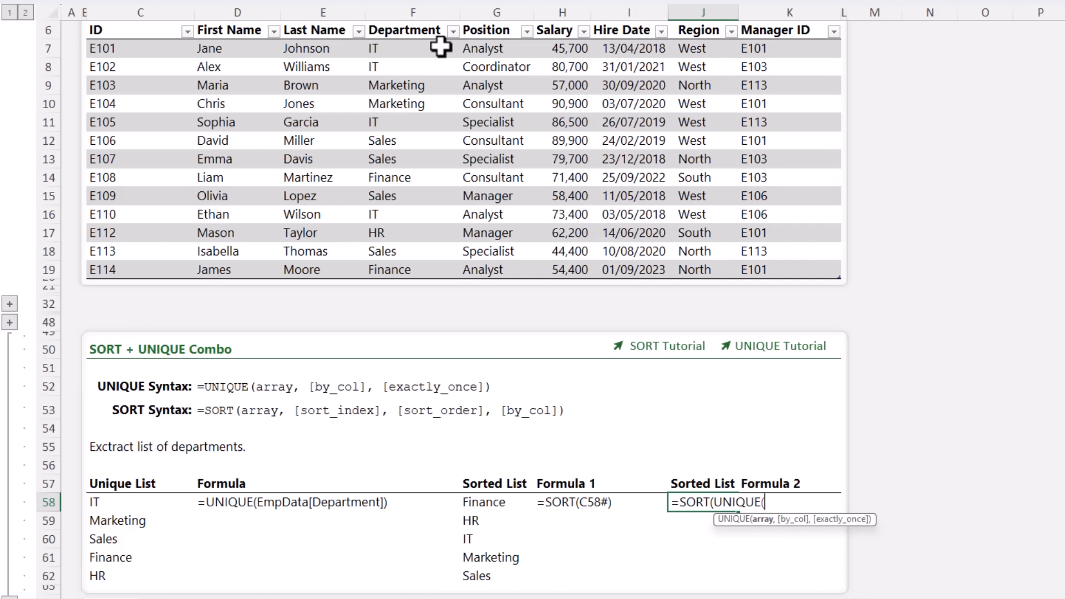
click(419, 21)
text())
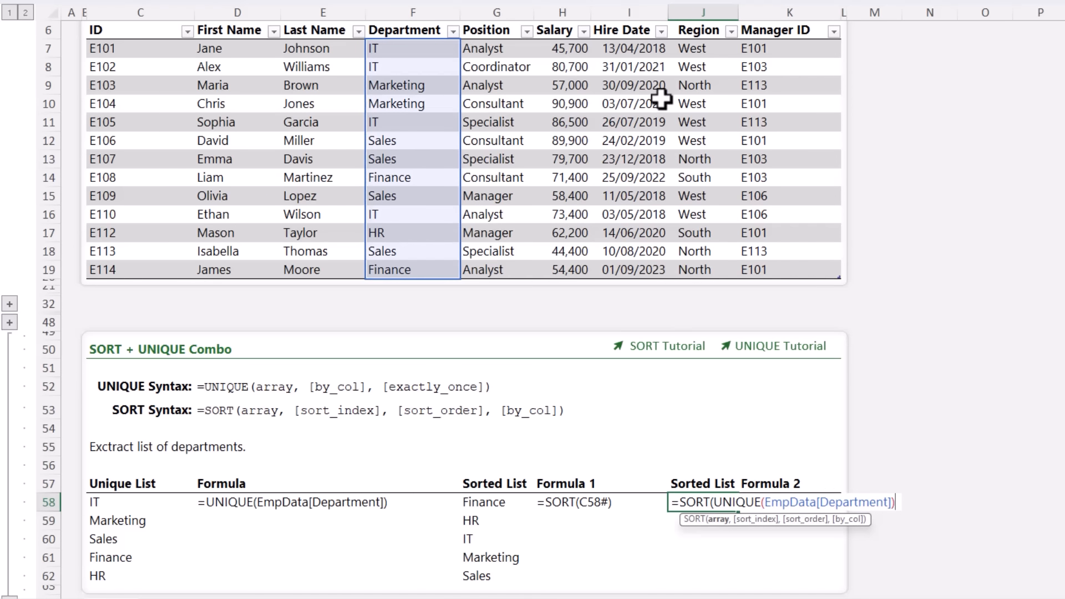
text())
key(Return)
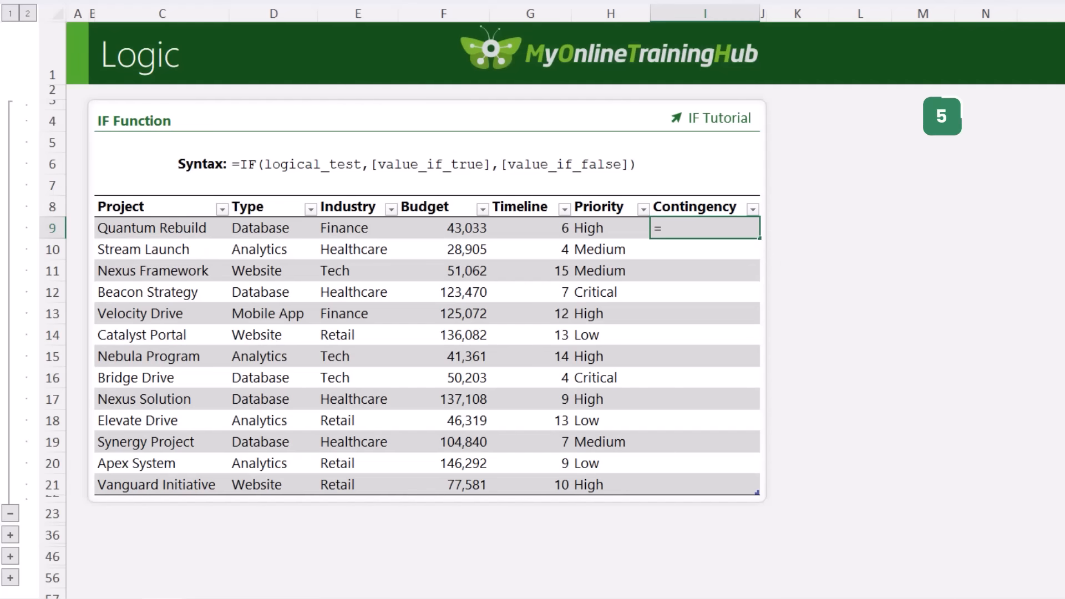
Complete the IF formula in I9 so Contingency is Budget*.2 when Priority equals "Critical" and Budget*.1 otherwise
text(if)
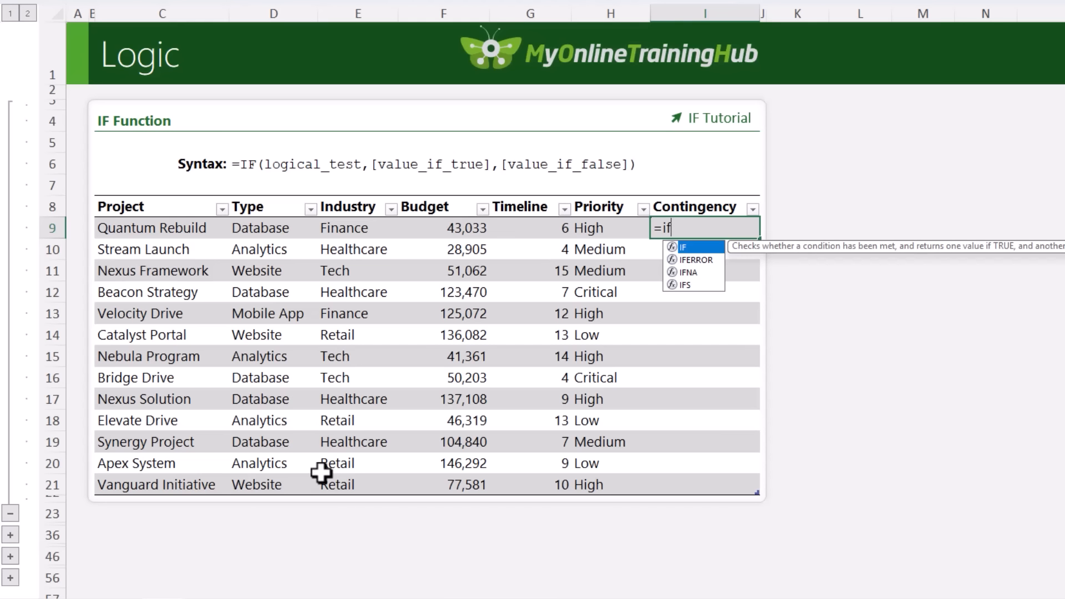
key(Tab)
click(588, 227)
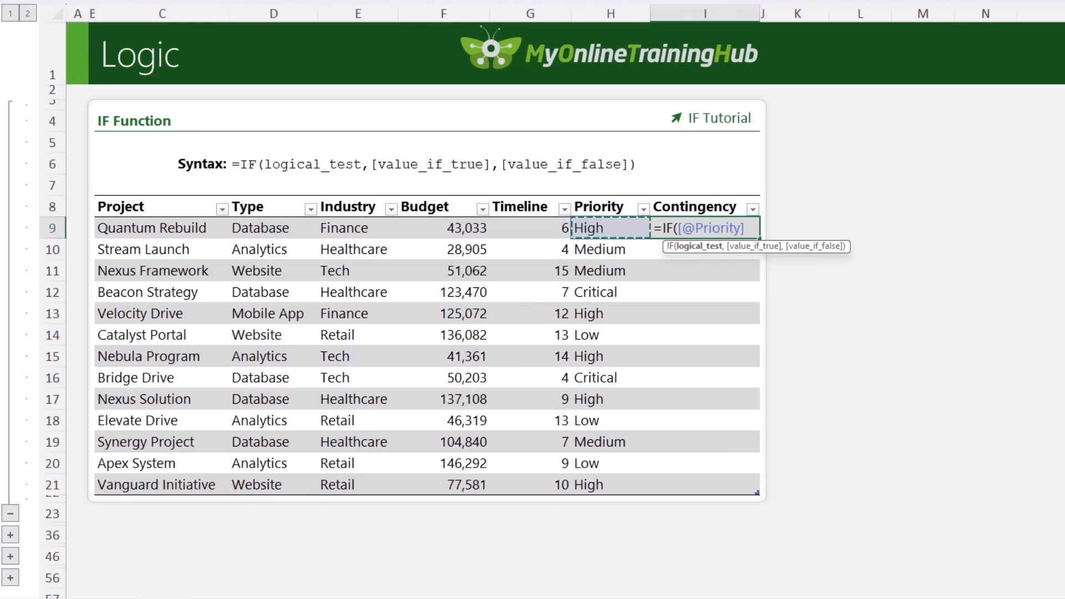
text(="Crit)
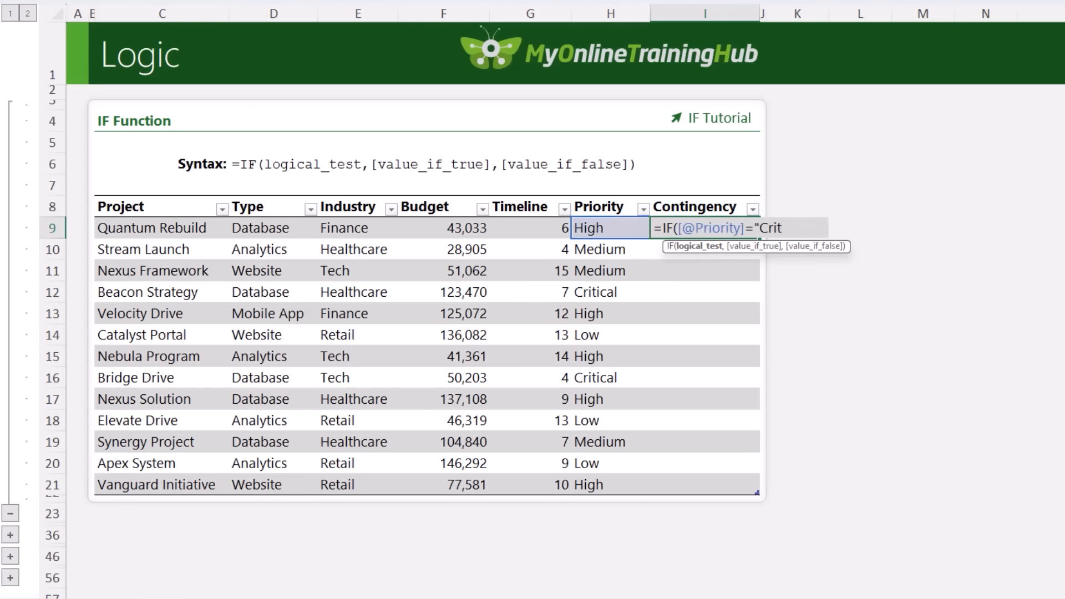
text(ical",)
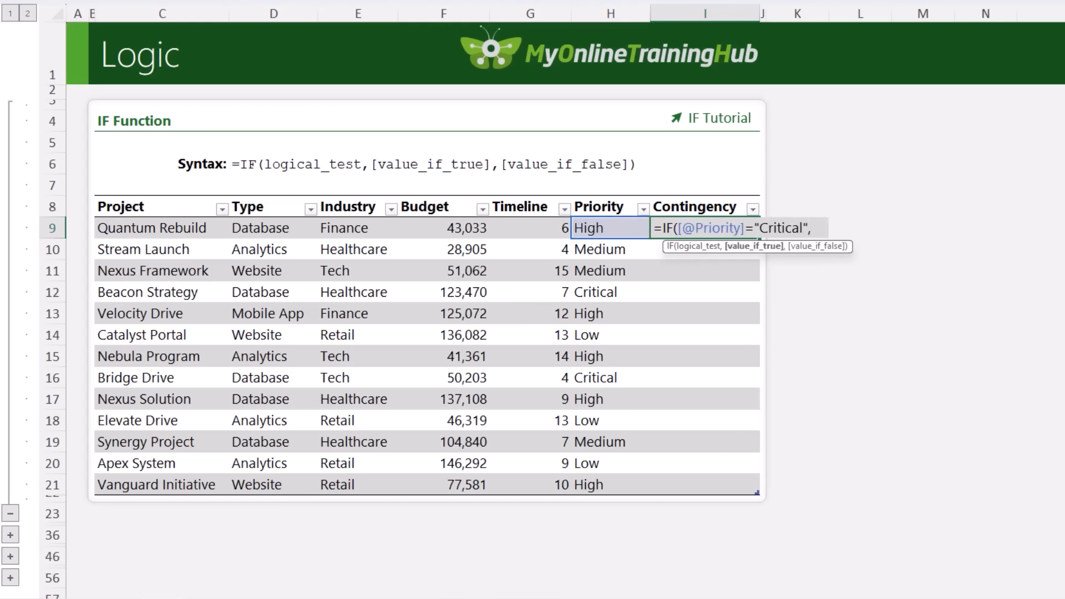
click(472, 230)
text(*.2,)
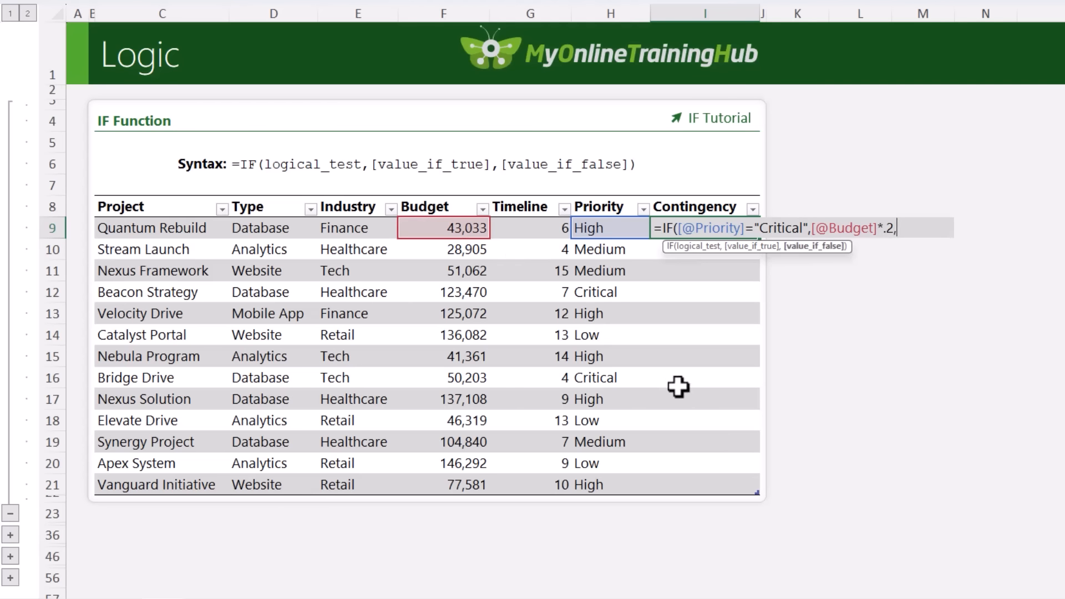
click(466, 228)
text(*.)
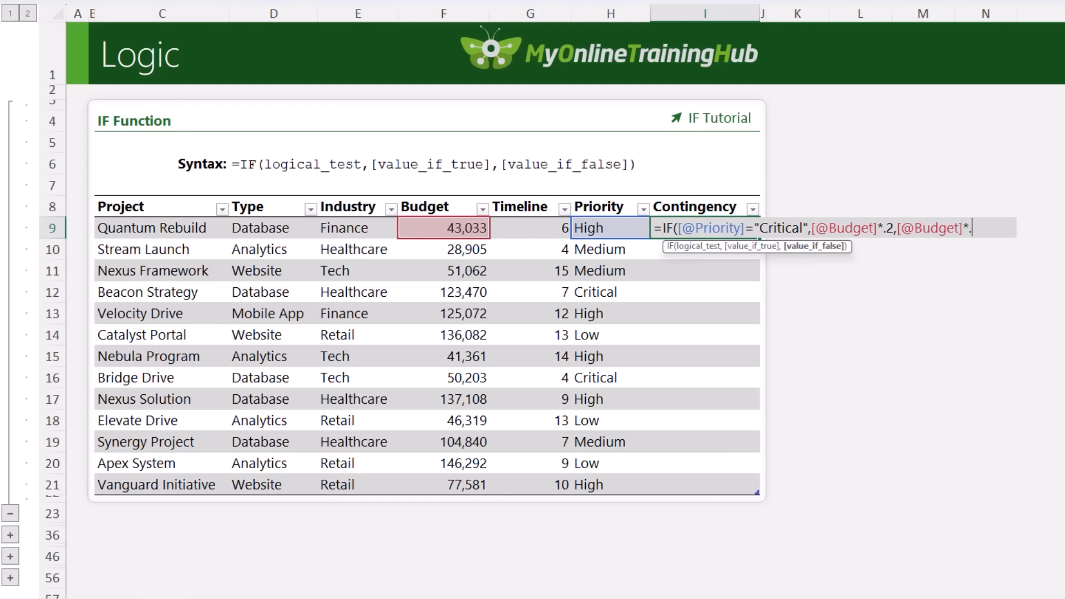
text(1))
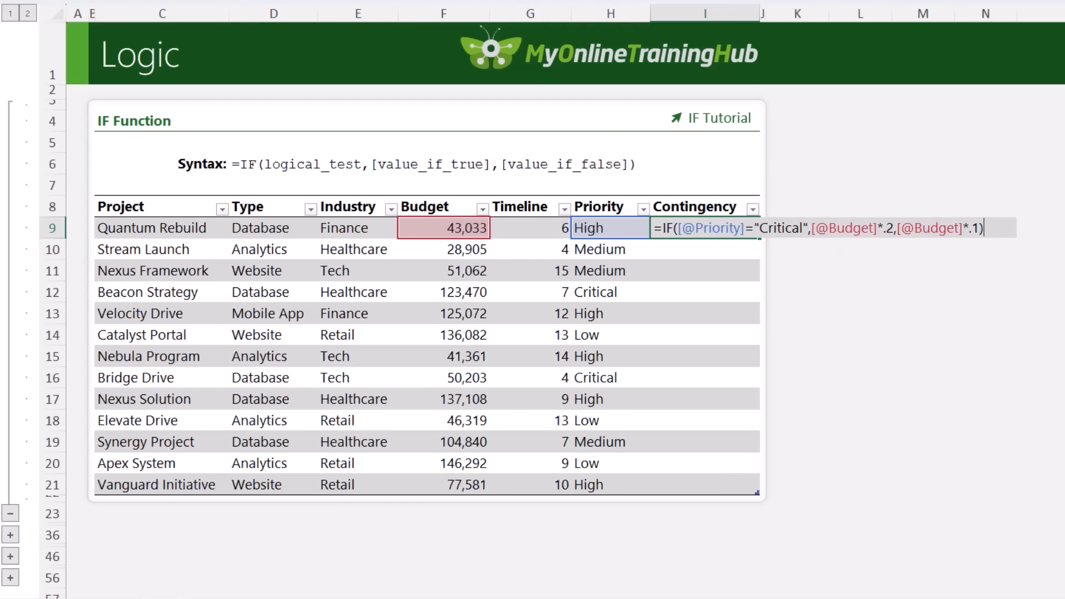
key(Return)
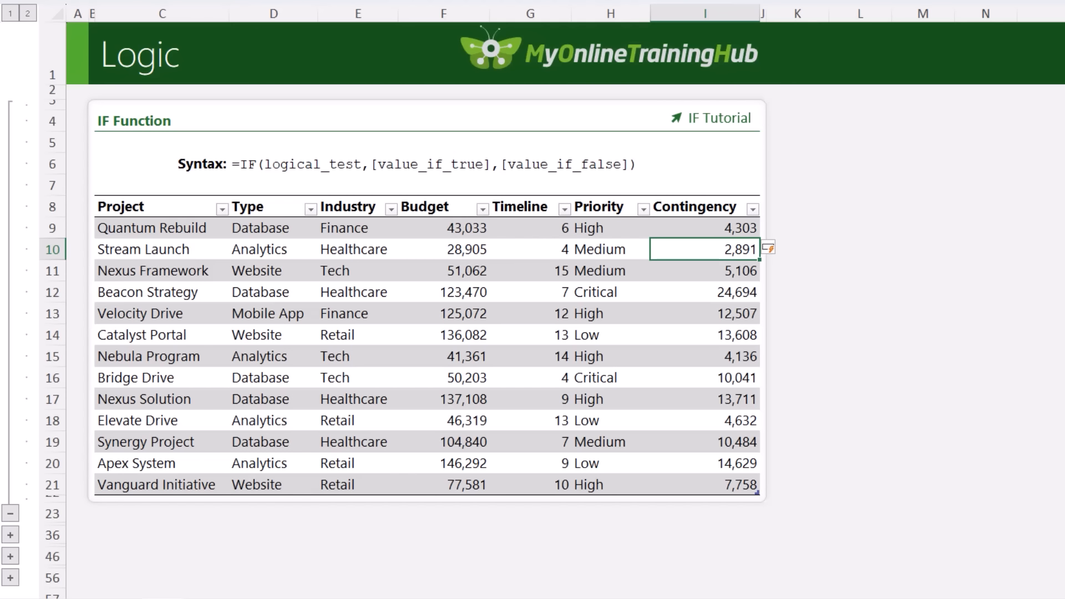
Reopen the Contingency formula in I9 and nest an OR function at the start of its logical test
key(Up)
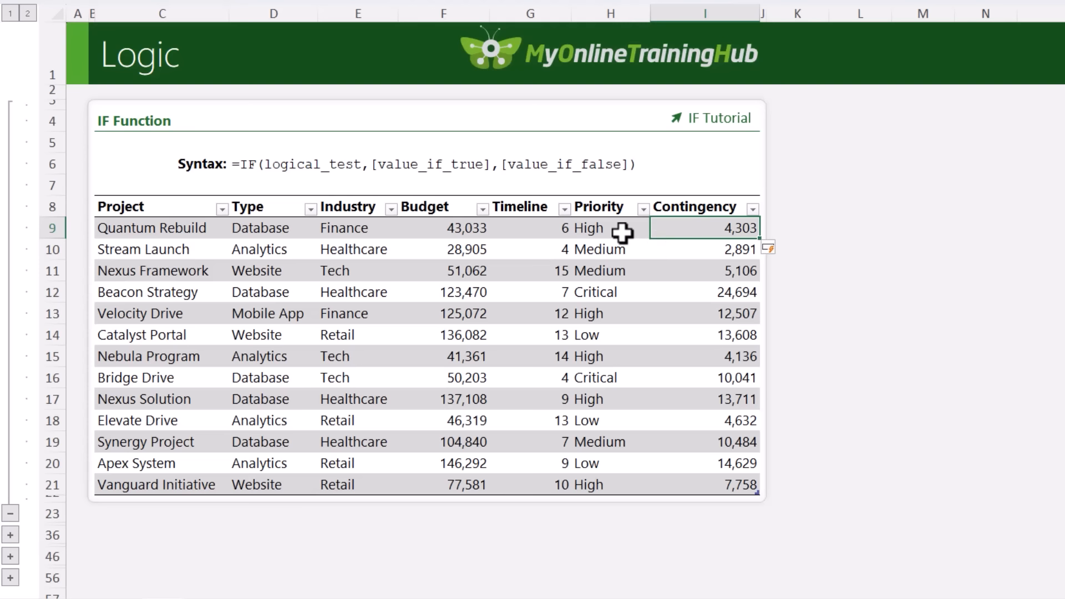
double_click(706, 226)
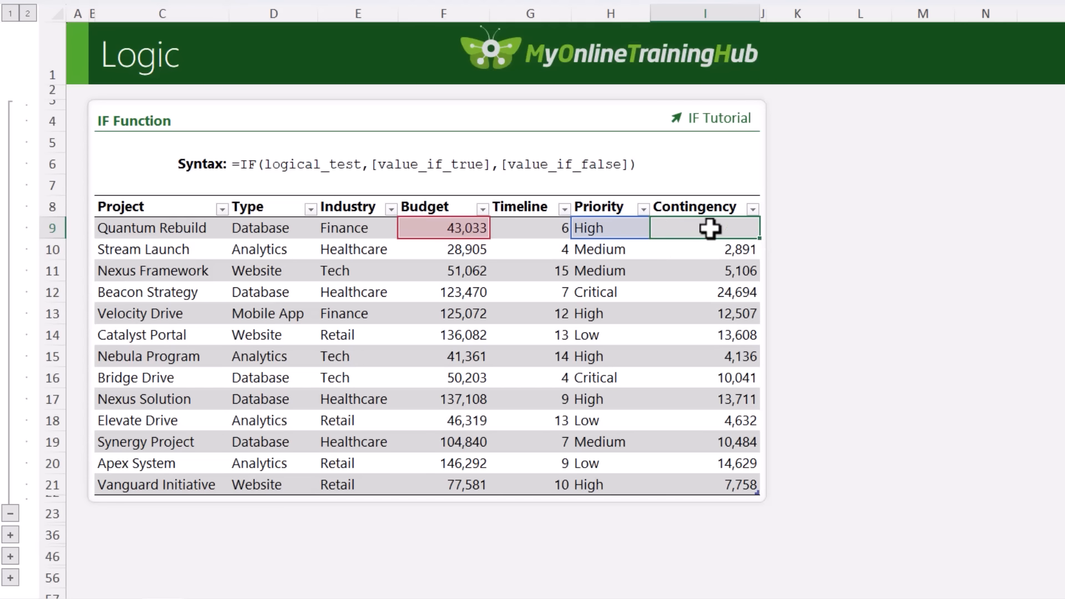
click(691, 246)
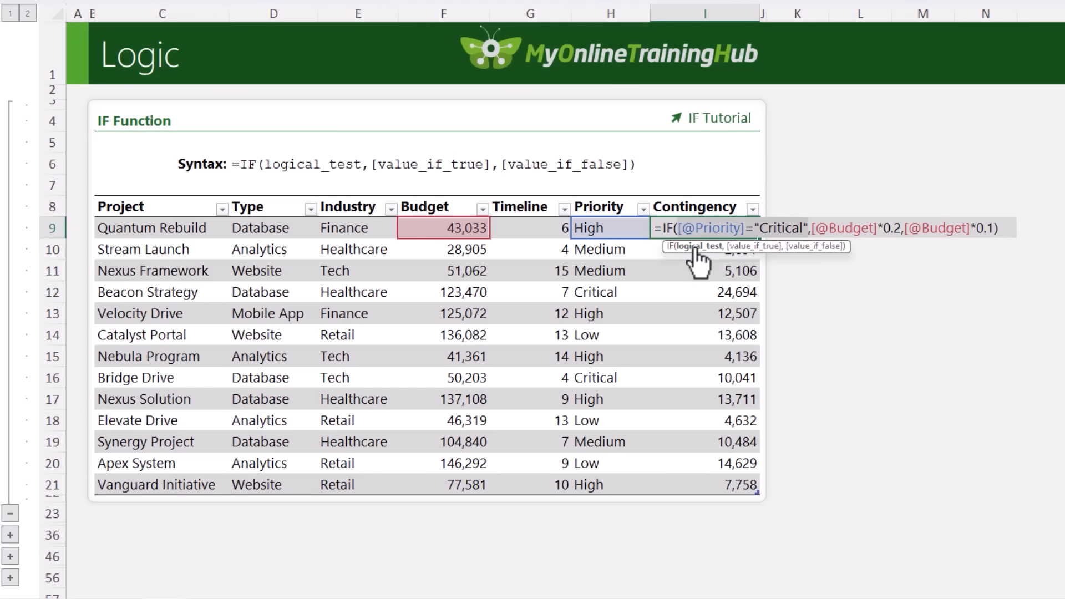
click(680, 229)
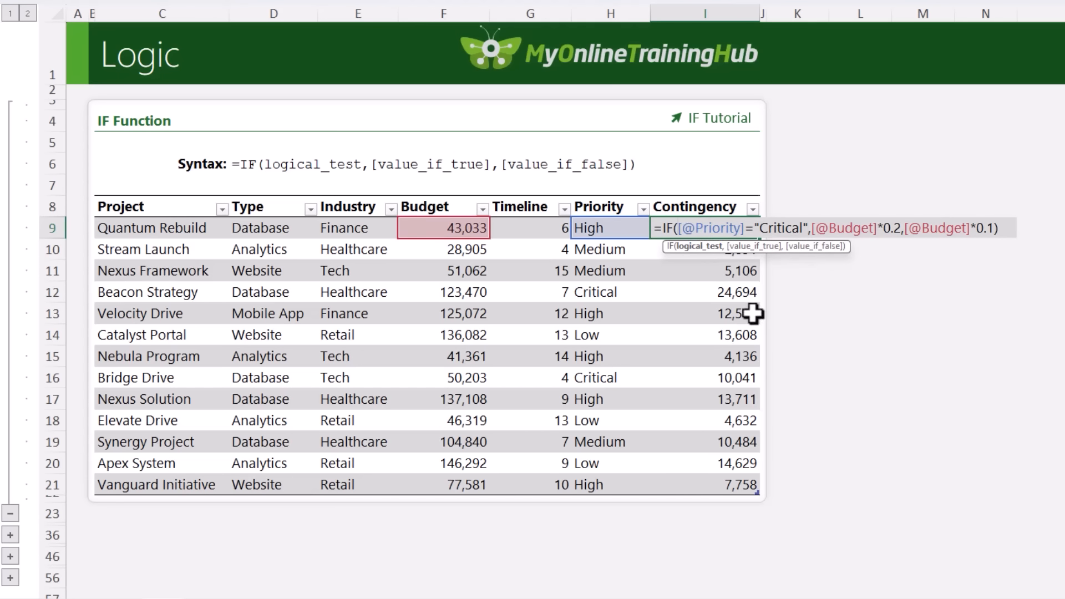
text(or)
key(Tab)
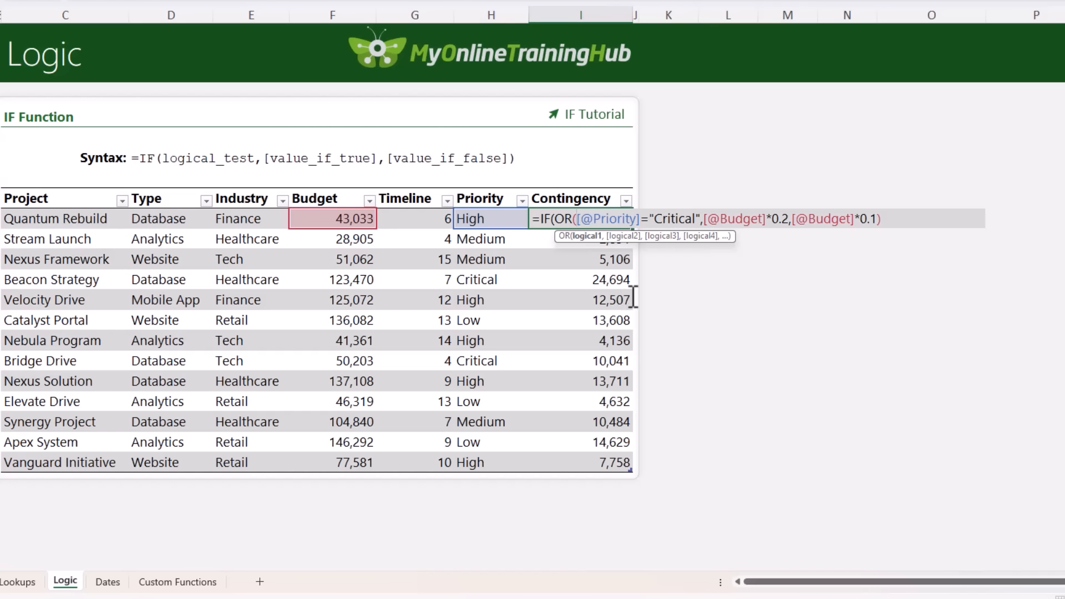
click(701, 220)
text(,)
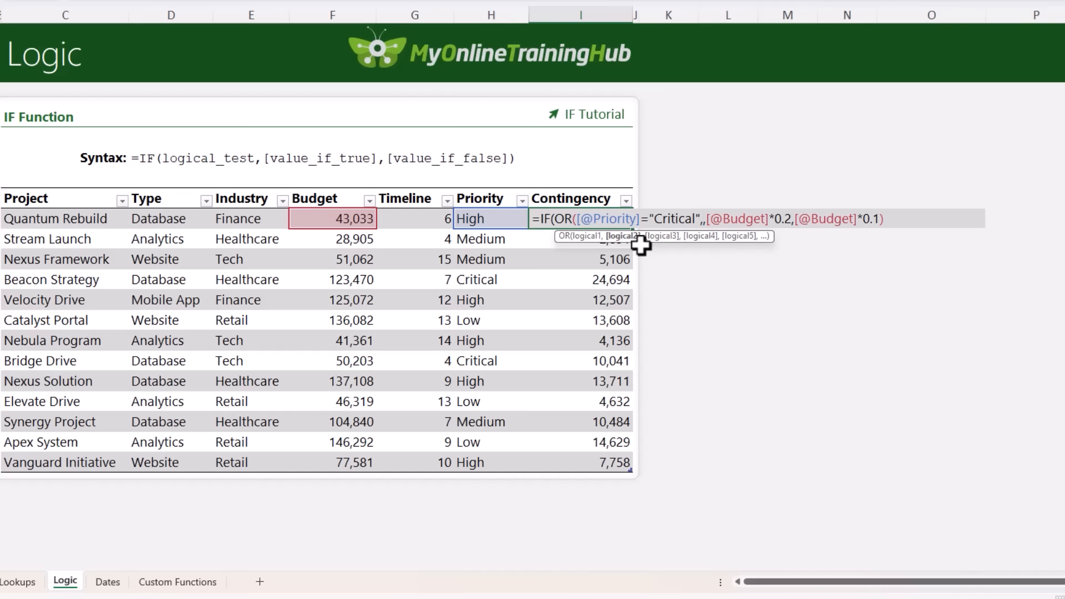
click(469, 220)
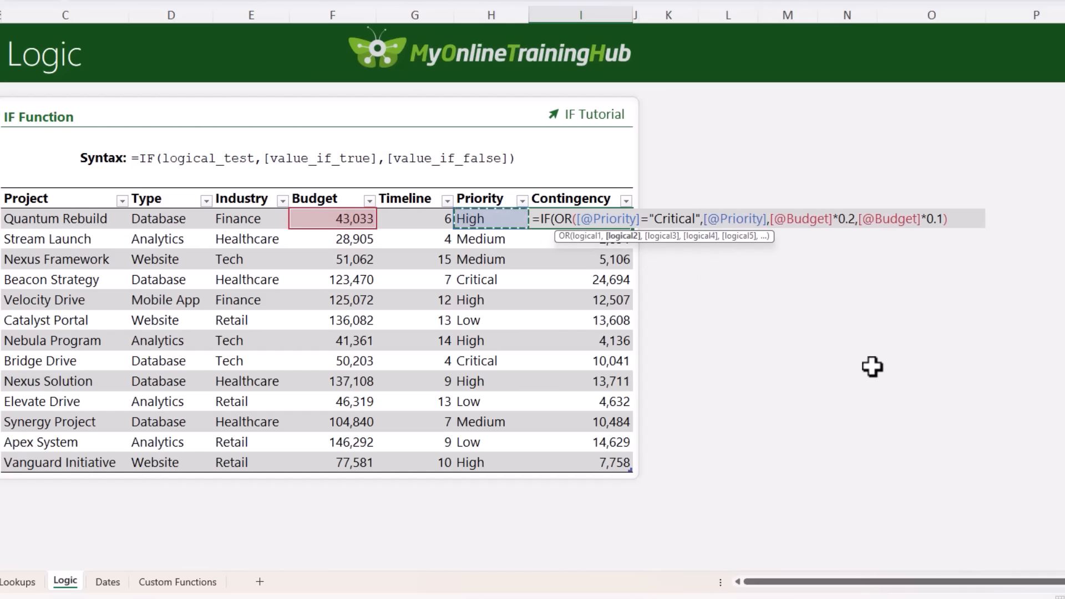
text(="Hig)
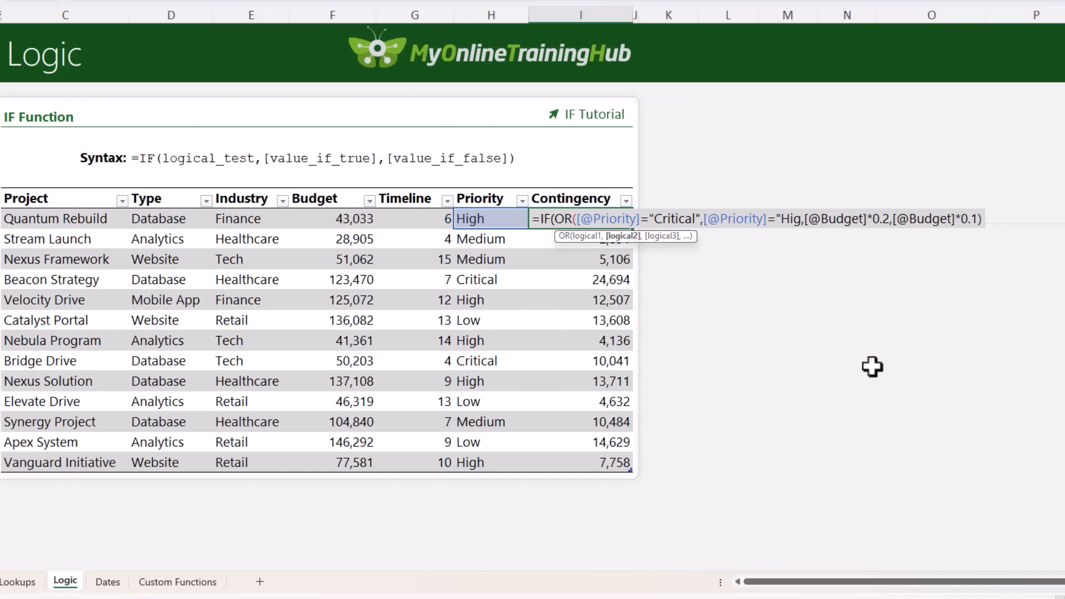
text(h"))
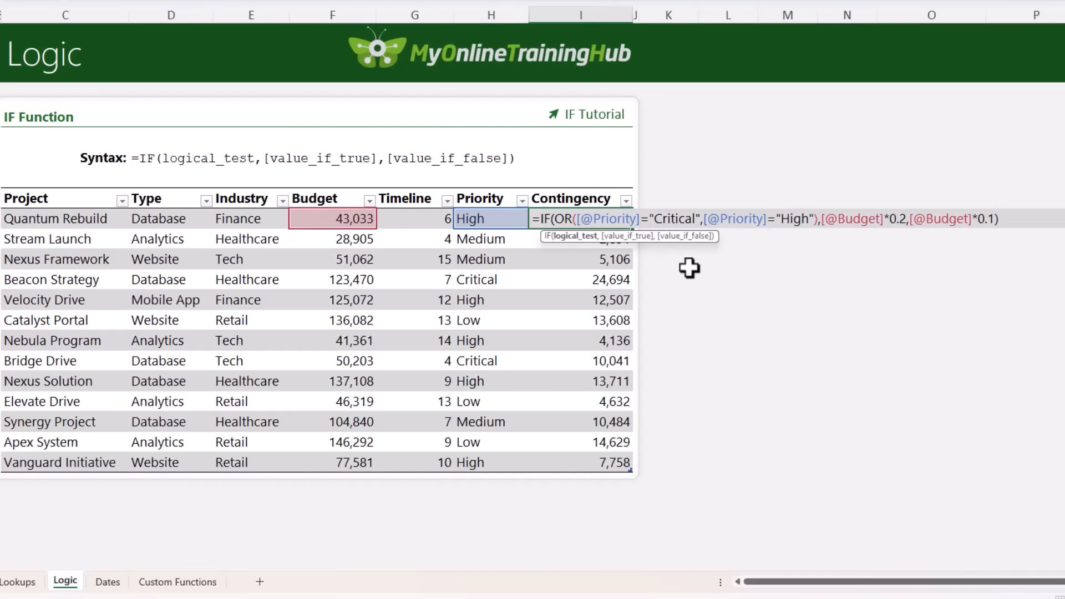
click(633, 238)
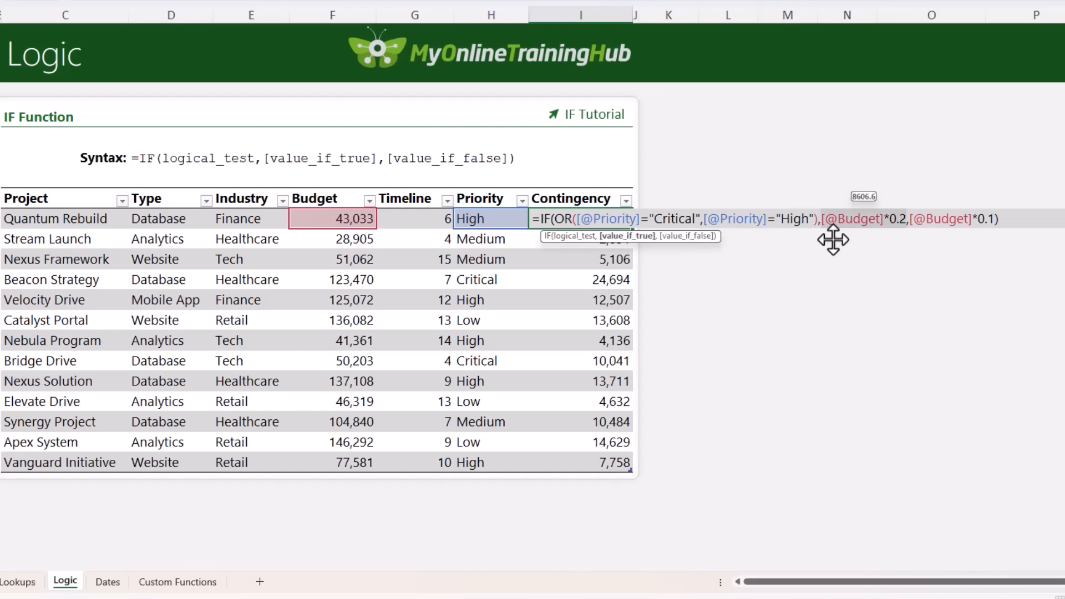
click(685, 237)
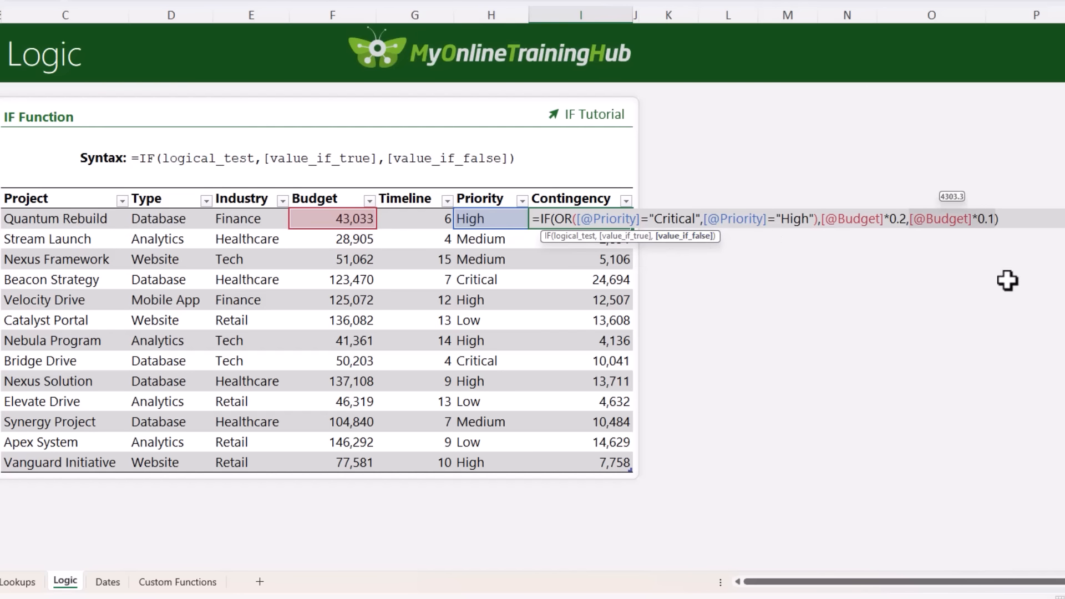
key(Return)
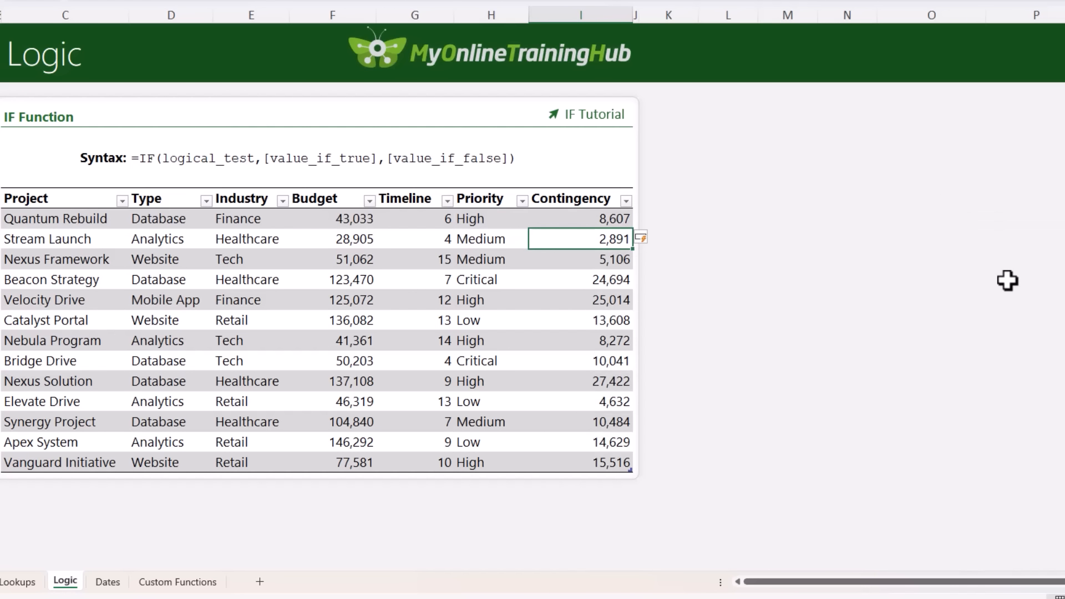
Examine the Contingency values for Quantum Rebuild, Beacon Strategy and Velocity Drive by selecting them together
click(610, 218)
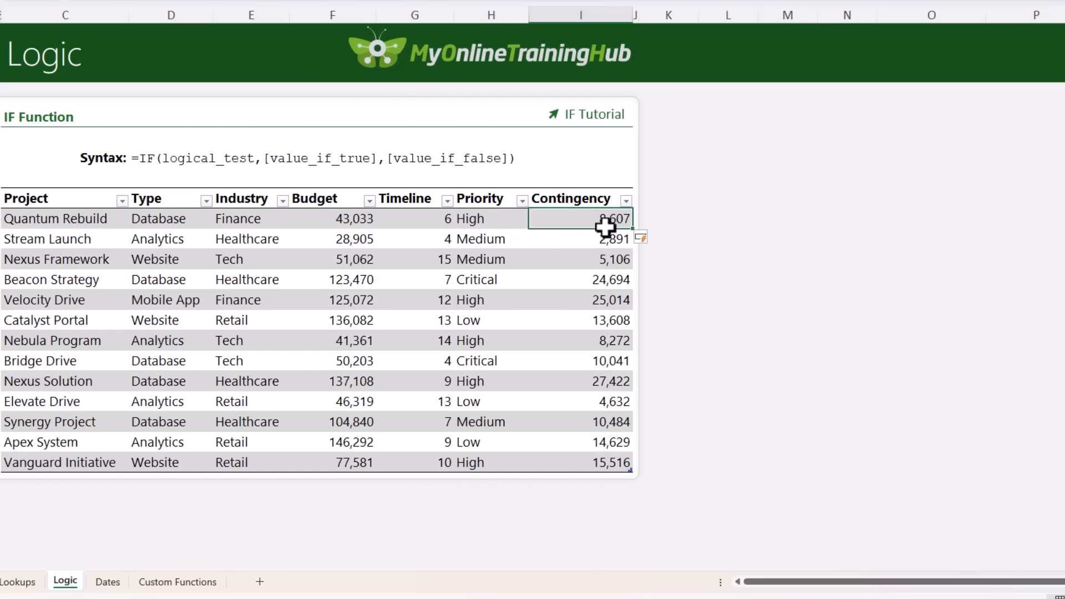
ctrl+click(589, 275)
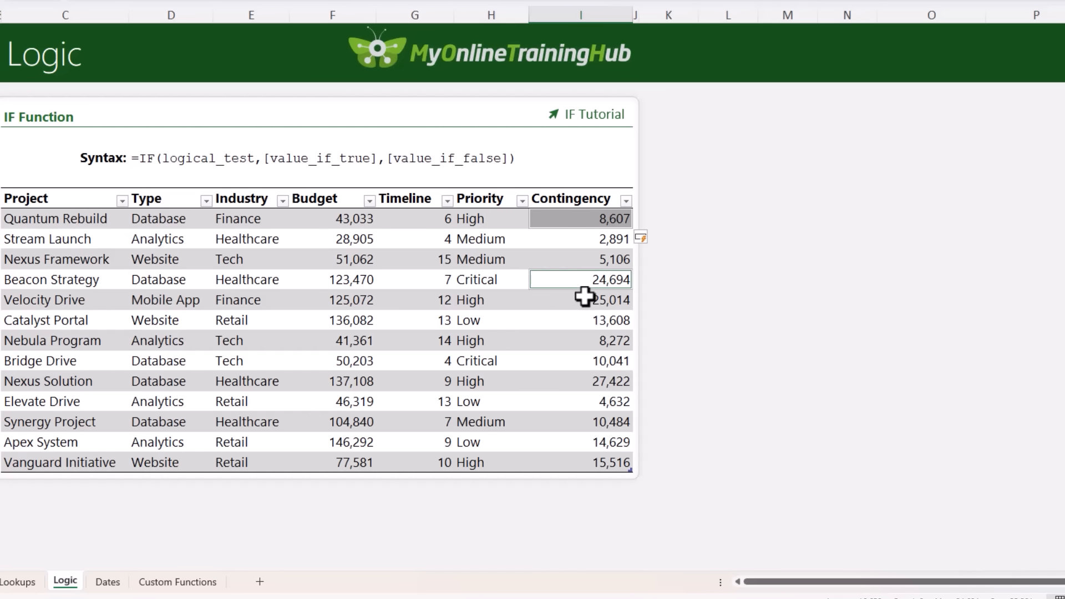
ctrl+click(585, 299)
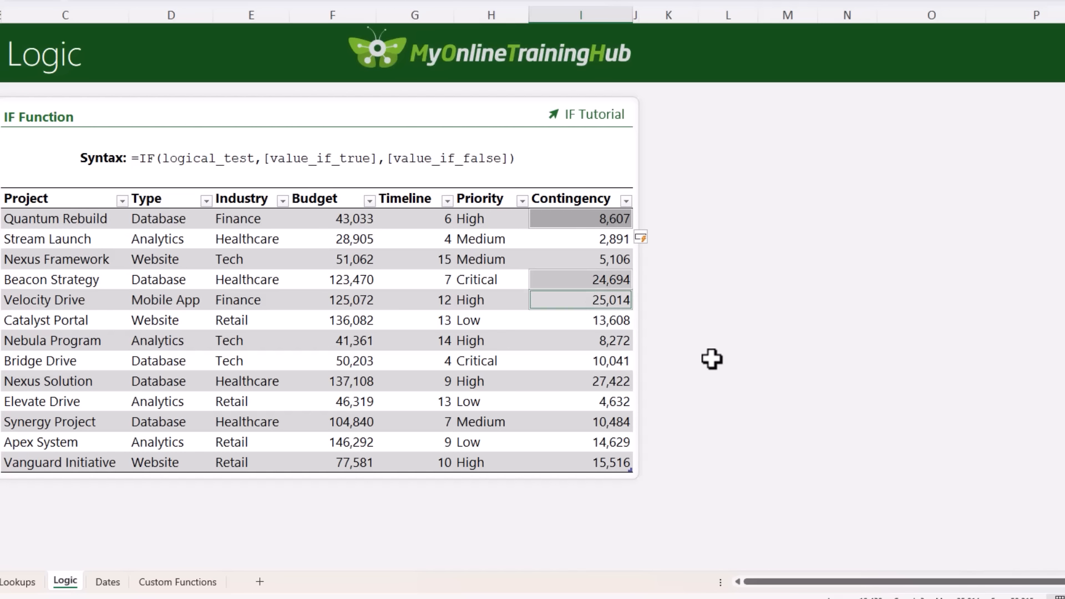
Replace OR with AND in the logical test of the Contingency formula in I9
click(579, 221)
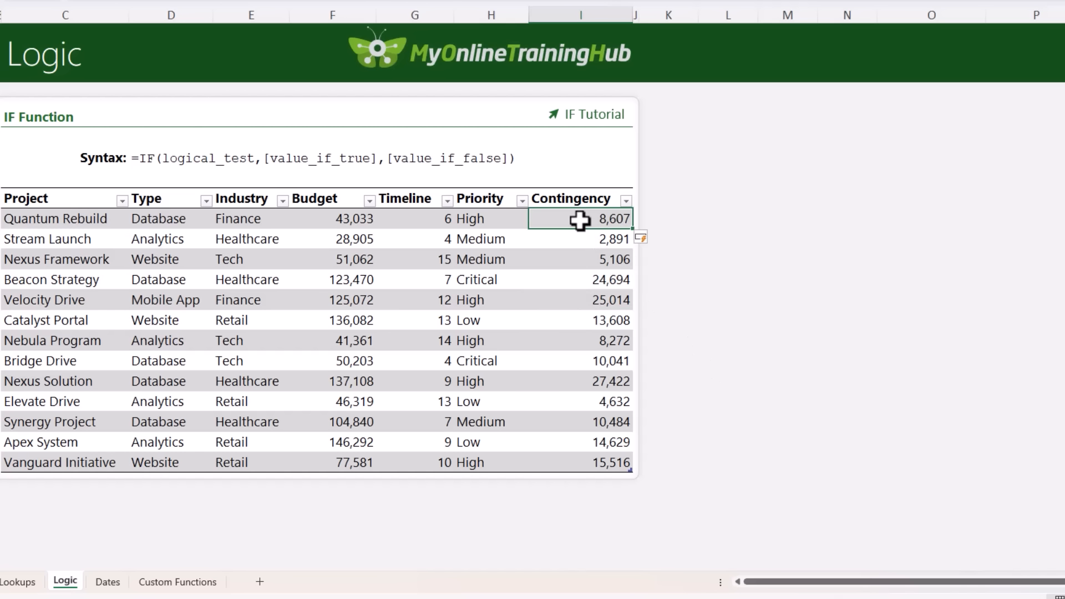
double_click(580, 221)
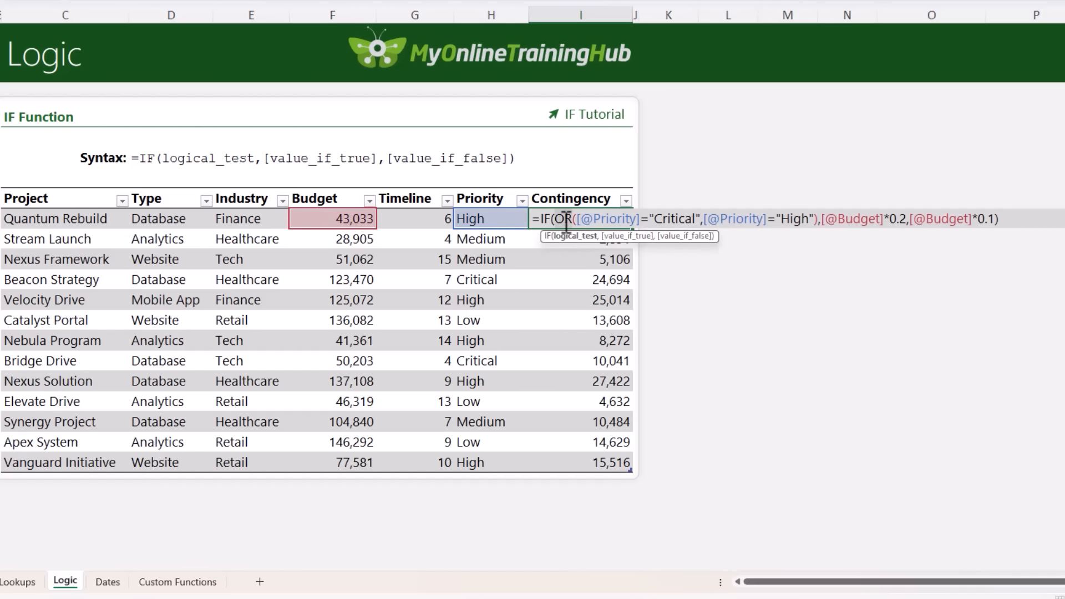
key(BackSpace)
key(BackSpace)
text(AND)
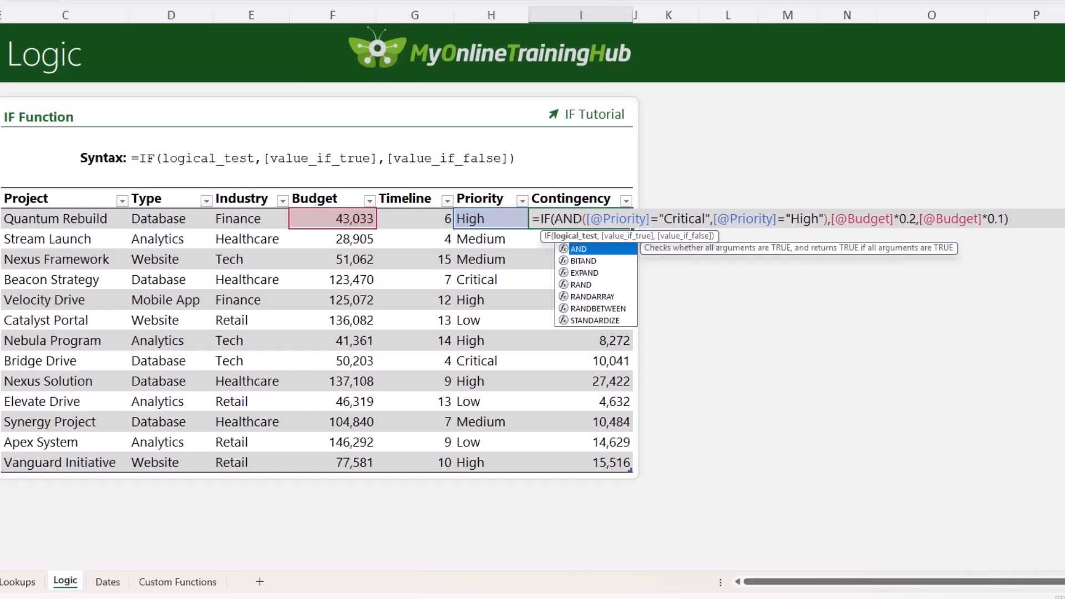
key(Right)
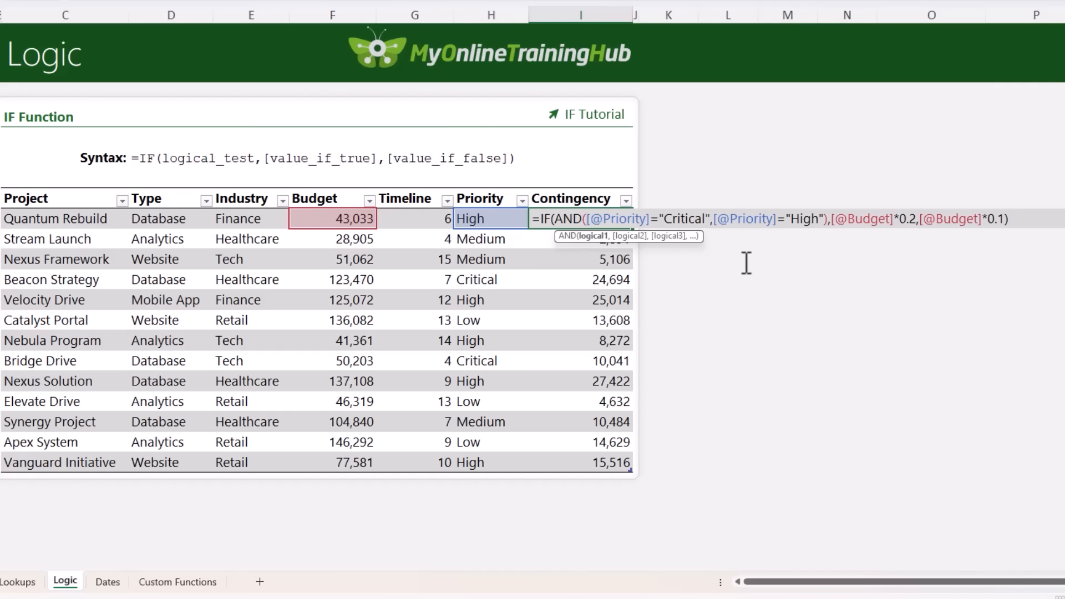
drag(715, 219, 824, 224)
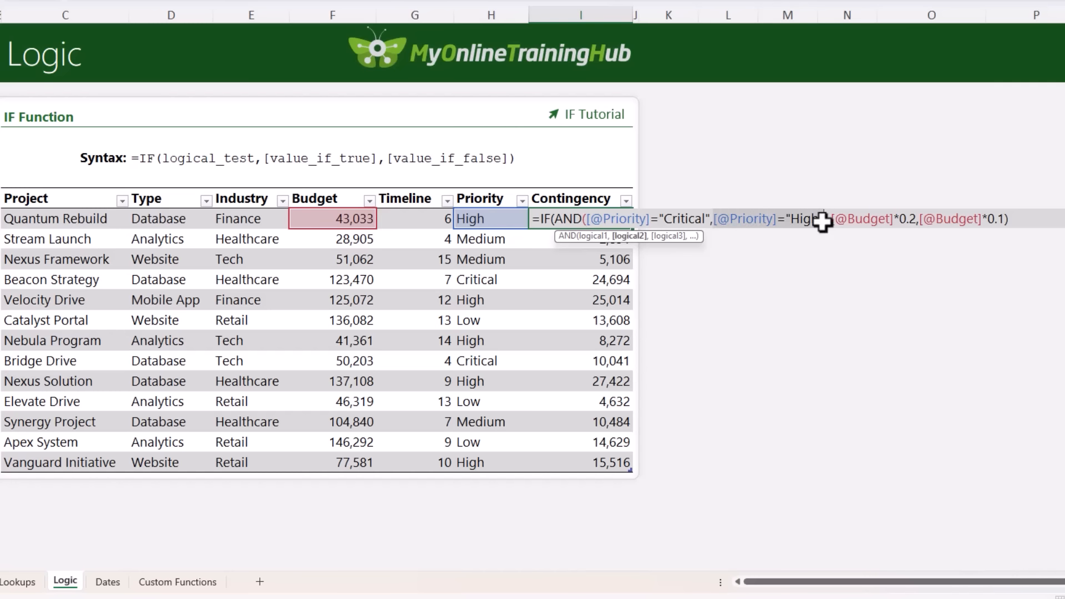
key(BackSpace)
click(177, 218)
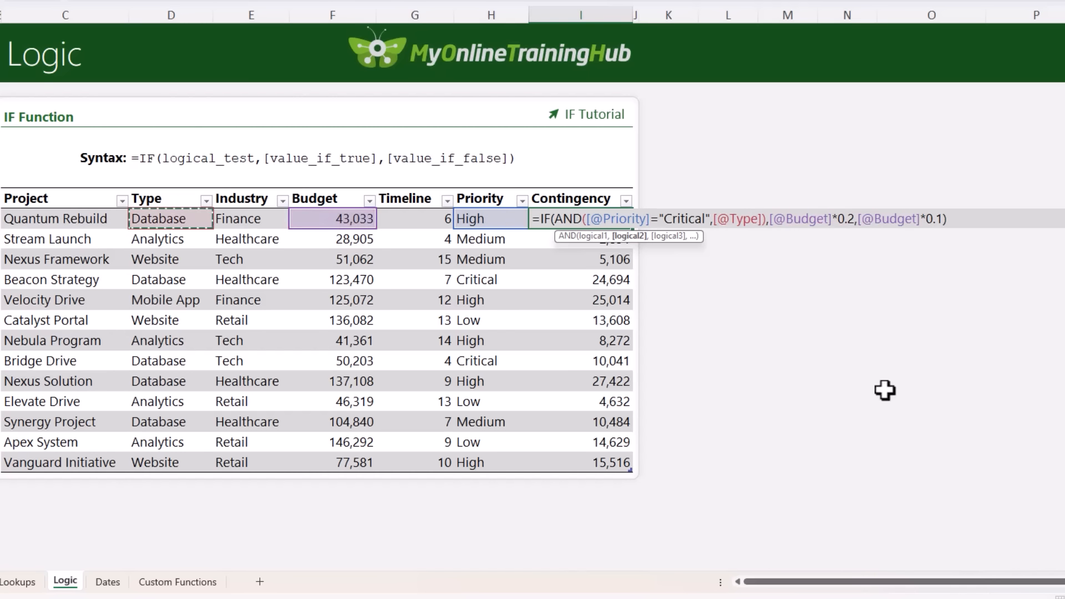
text(=")
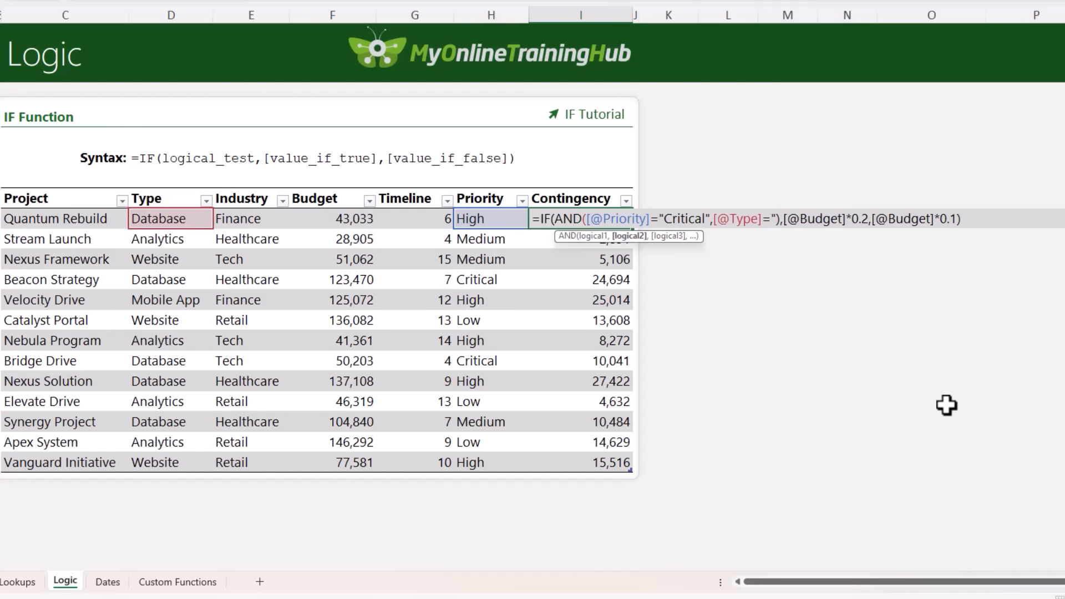
text(Database")
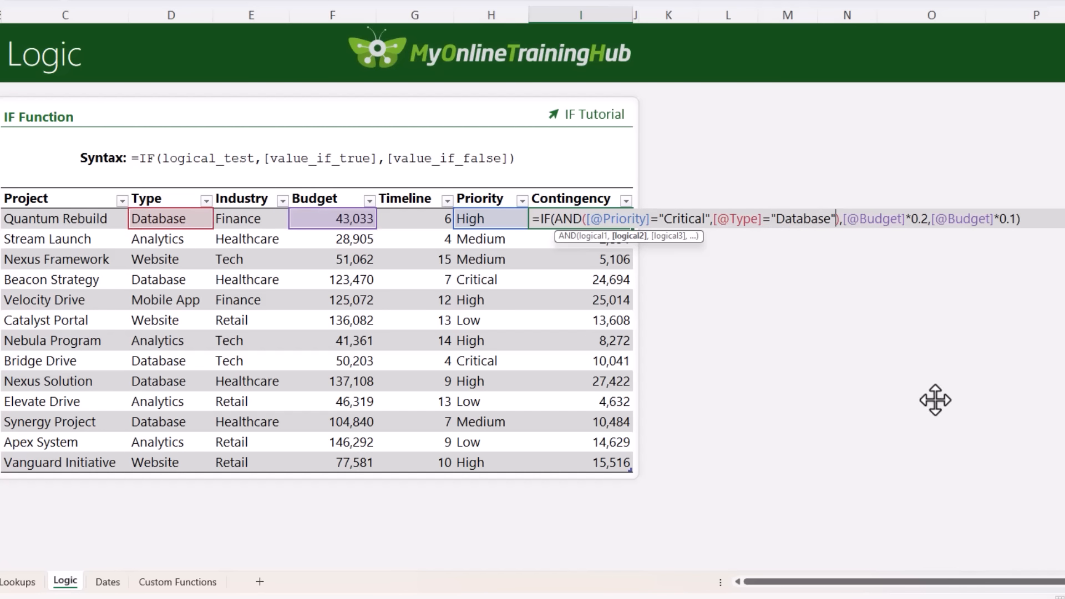
click(572, 220)
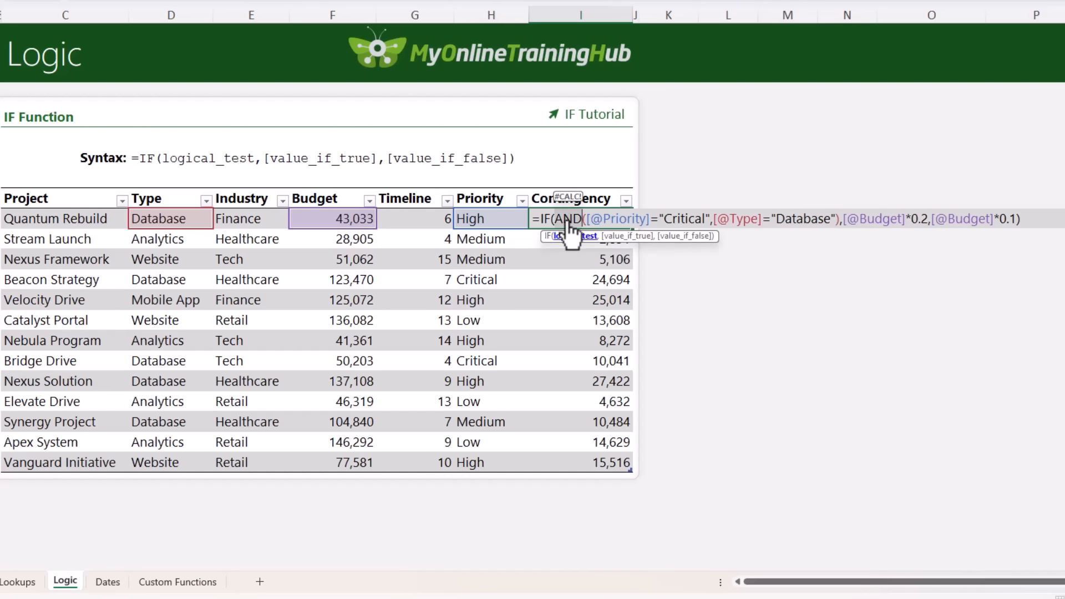
click(571, 235)
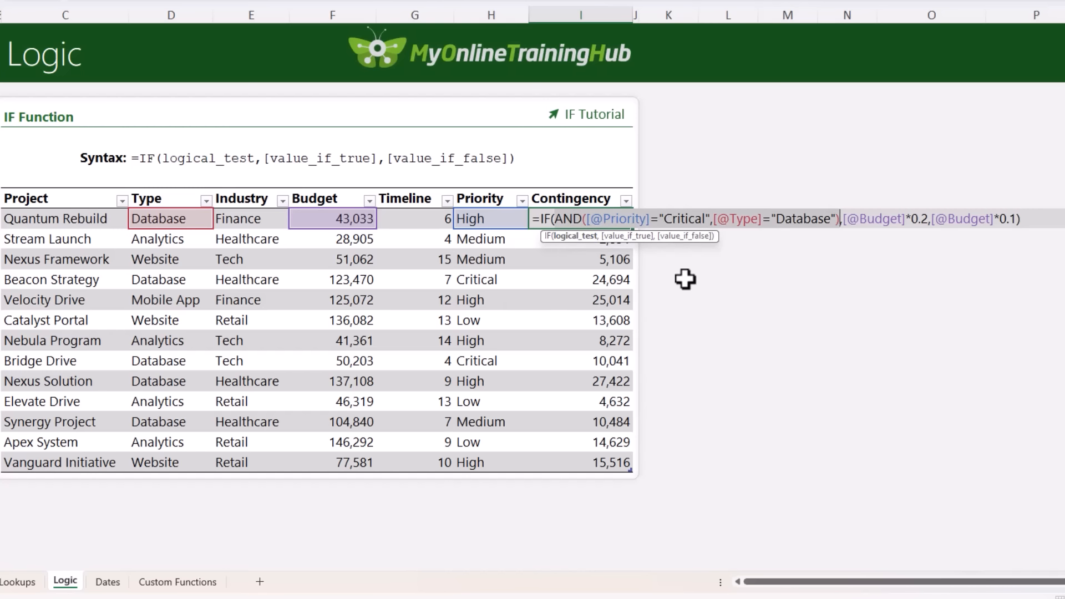
key(Return)
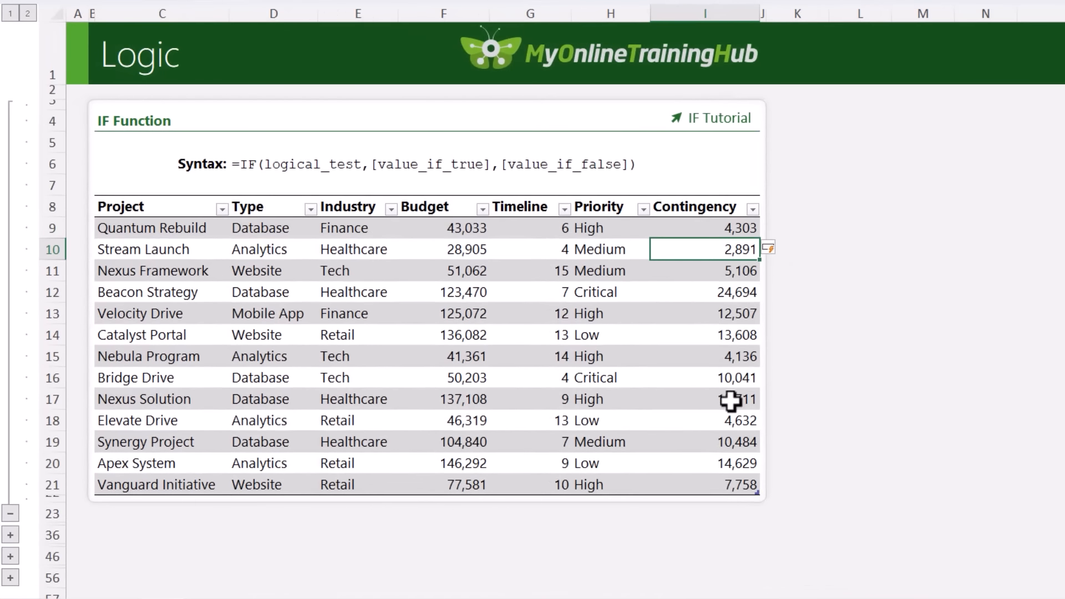
Examine the Contingency, Type and Priority values in the Beacon Strategy row
click(725, 292)
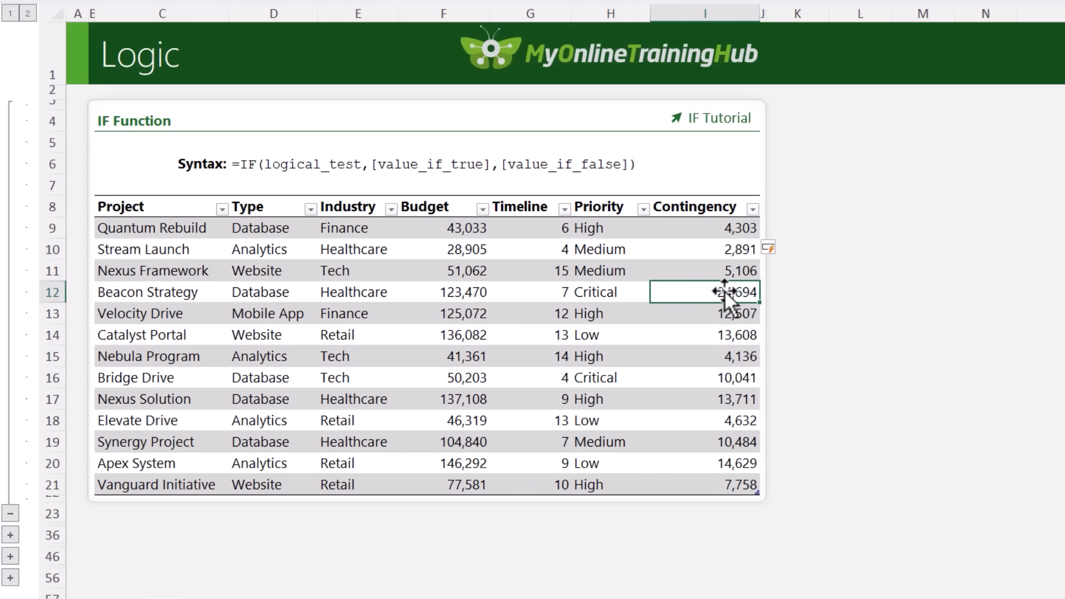
click(252, 299)
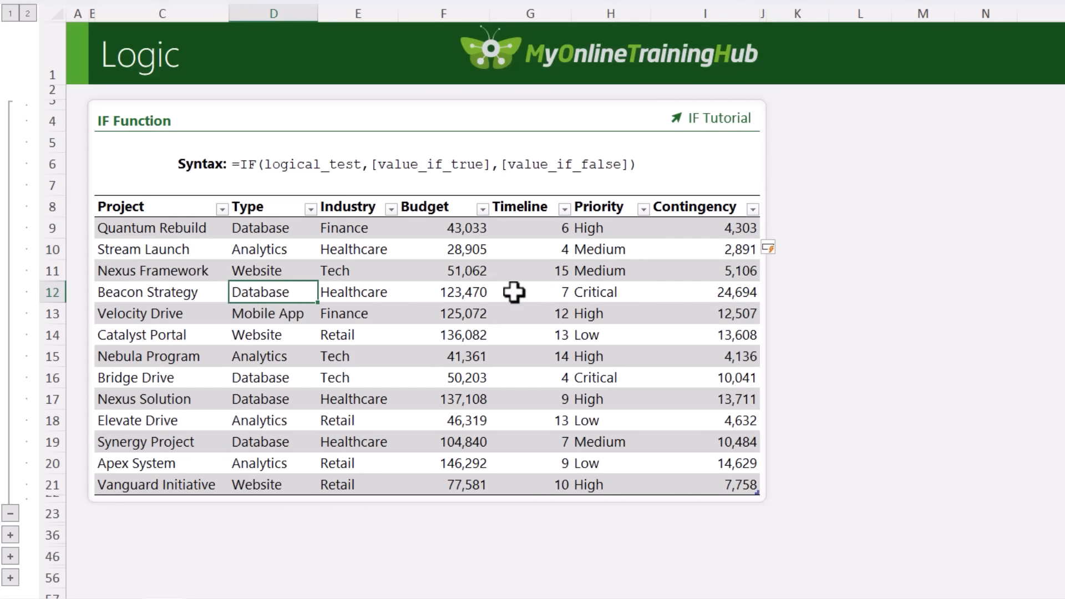
click(595, 292)
click(677, 292)
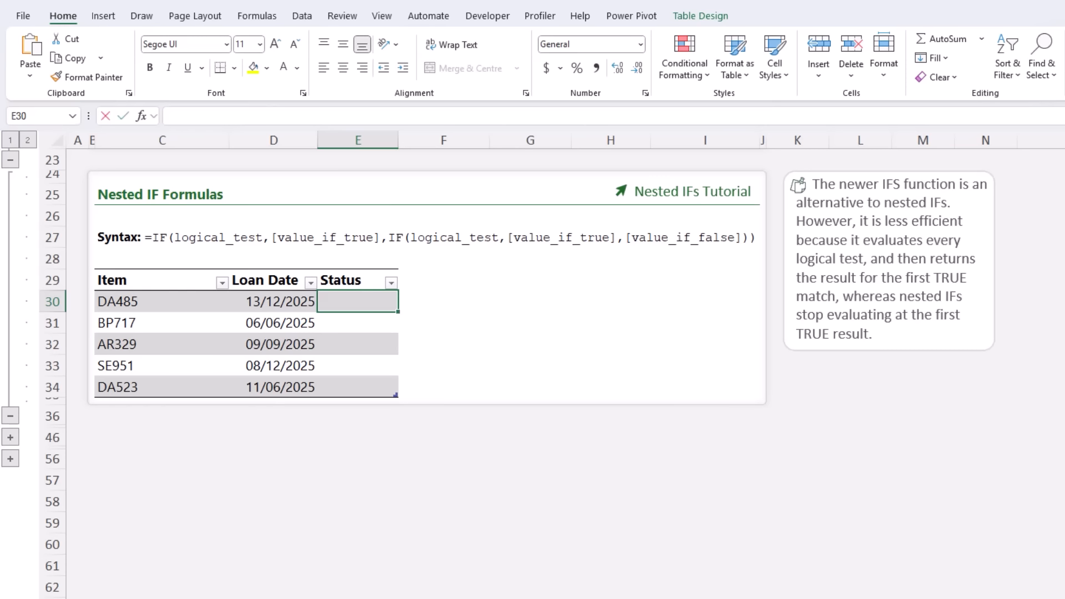
Start an IF formula in Status cell E30 that tests TODAY()-[@[Loan Date]]>90 and returns "Overdue" when true
text(=IF()
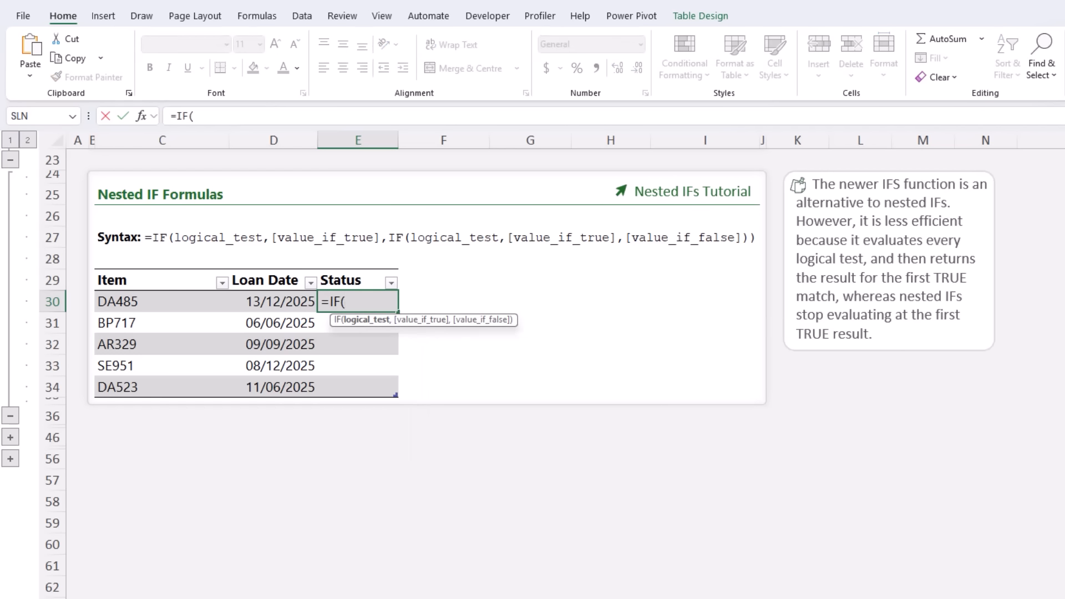
text(TODAY()
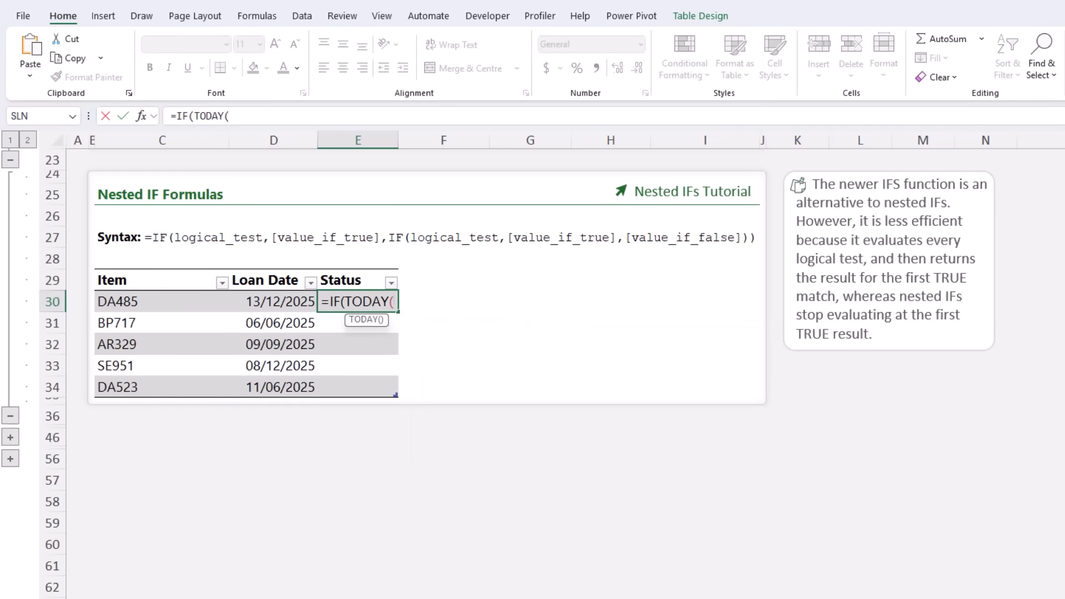
text()-)
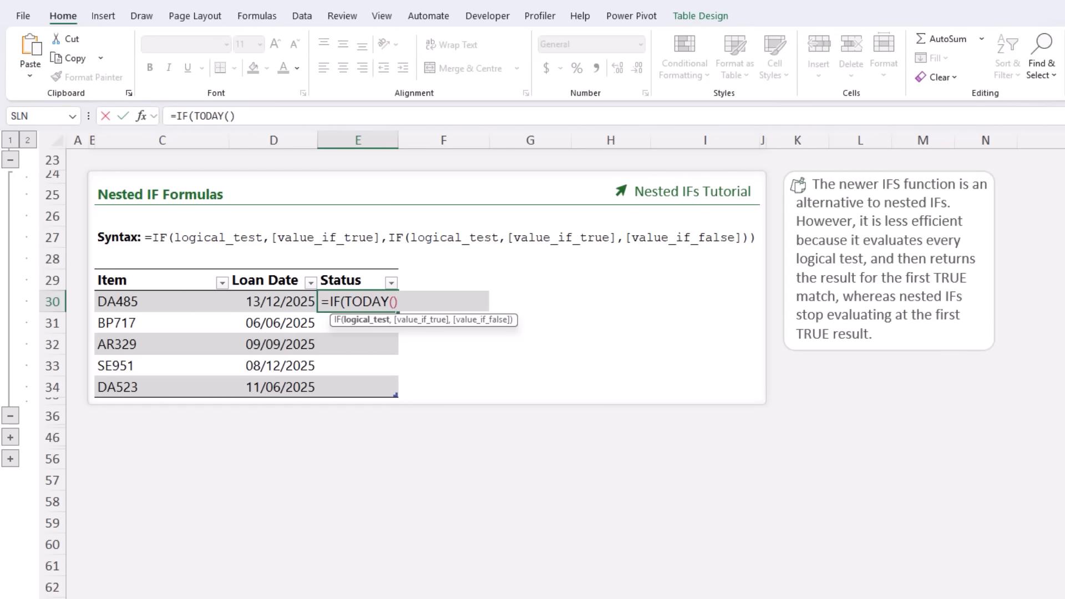
click(269, 307)
text(>)
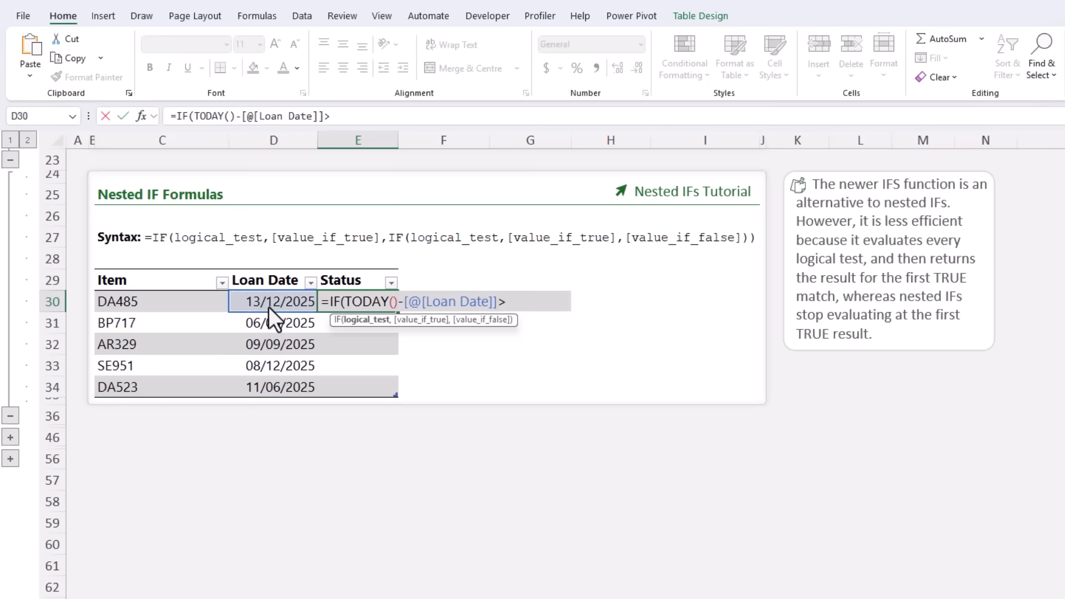
text(90,)
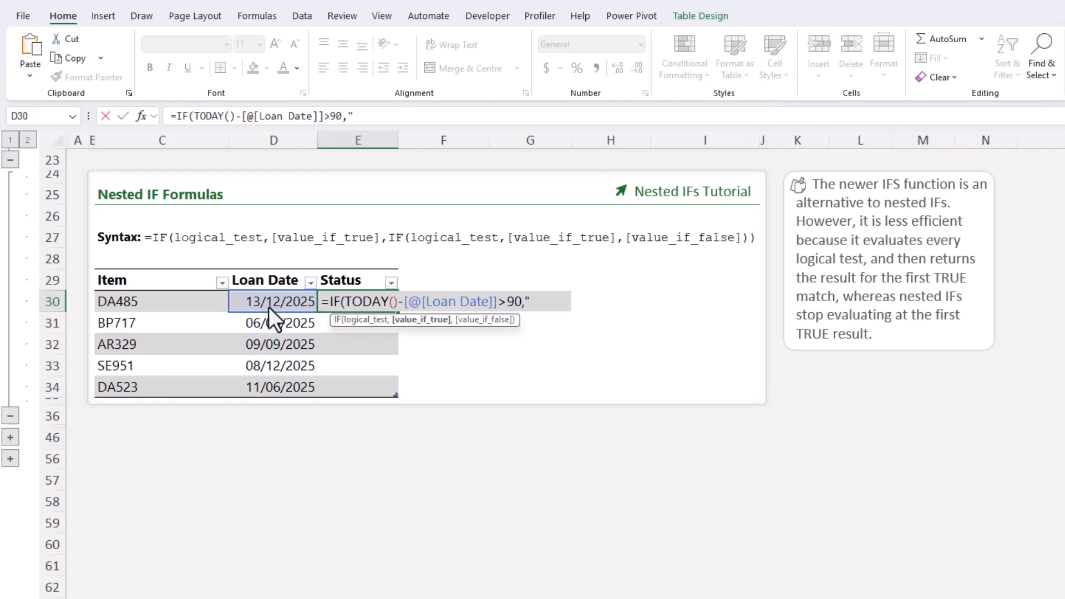
text("Overdue",)
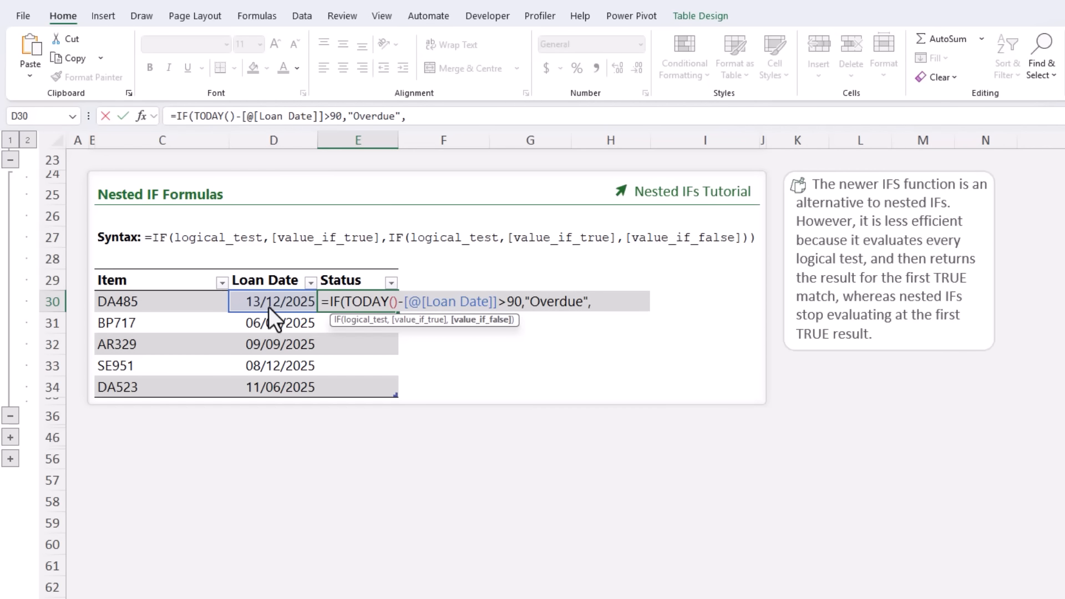
Nest a second IF as the false result, testing TODAY()-[@[Loan Date]]=90 and returning "Due" when true
text(IF()
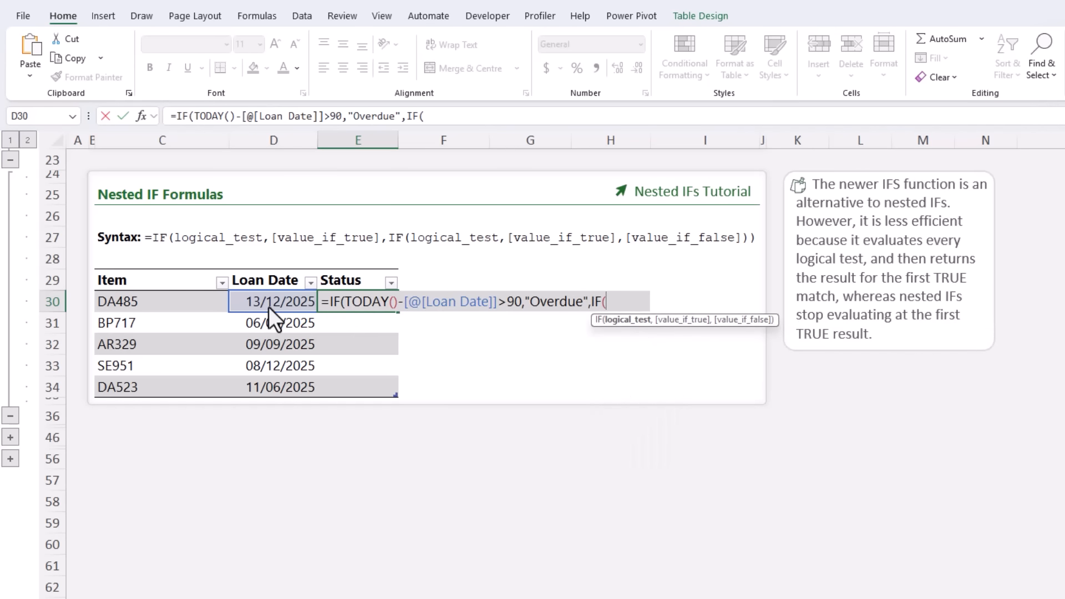
text(toda)
key(Tab)
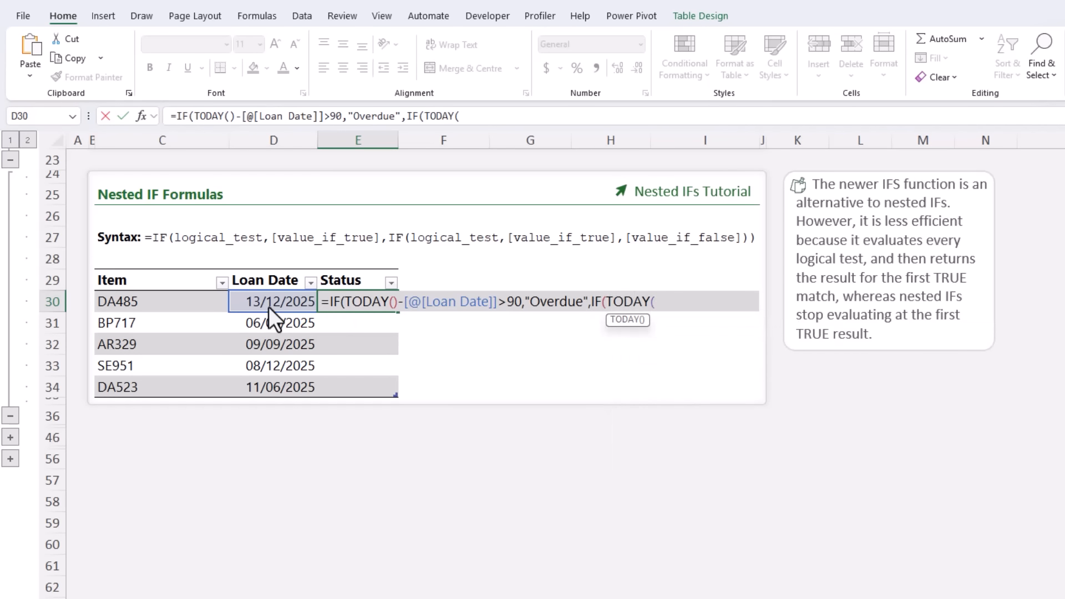
text()-)
click(272, 302)
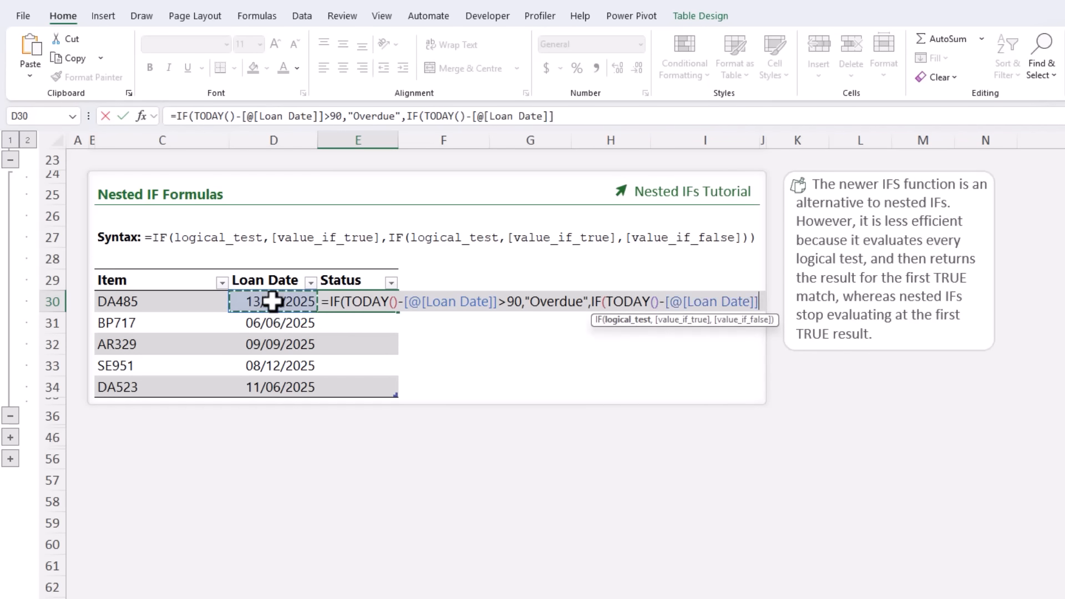
text(=90,)
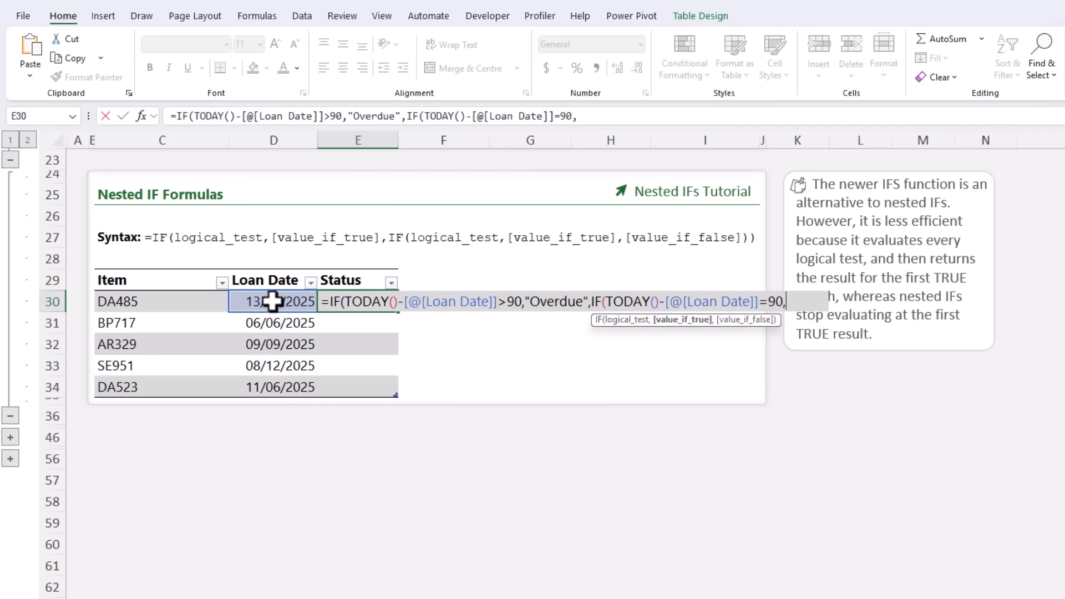
text("Due",)
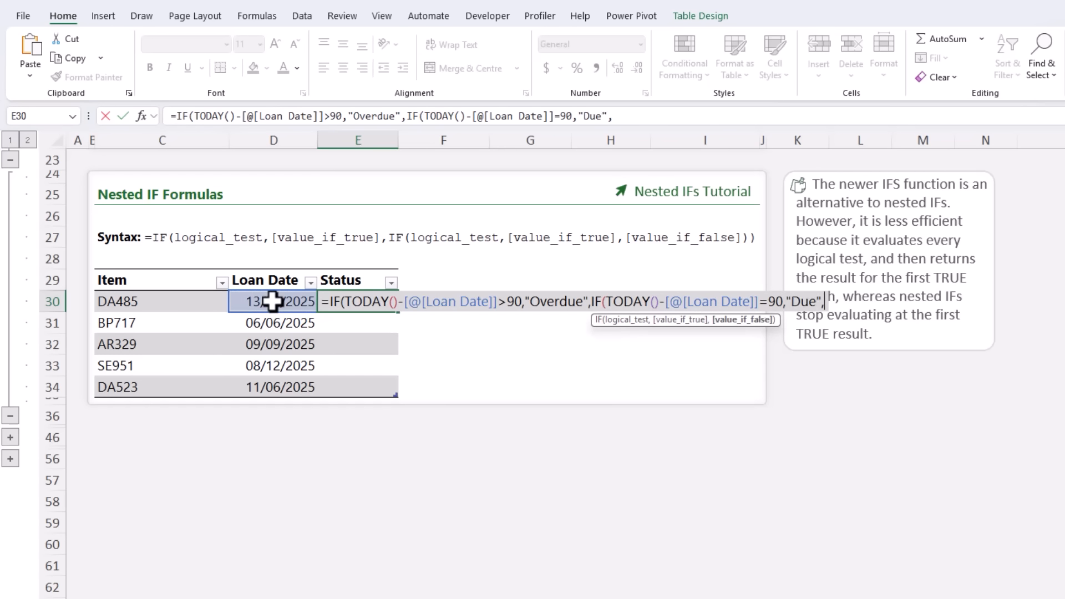
Add "Not Due" as the nested IF's false result, close both functions and commit the Status formula
text("Not Due")
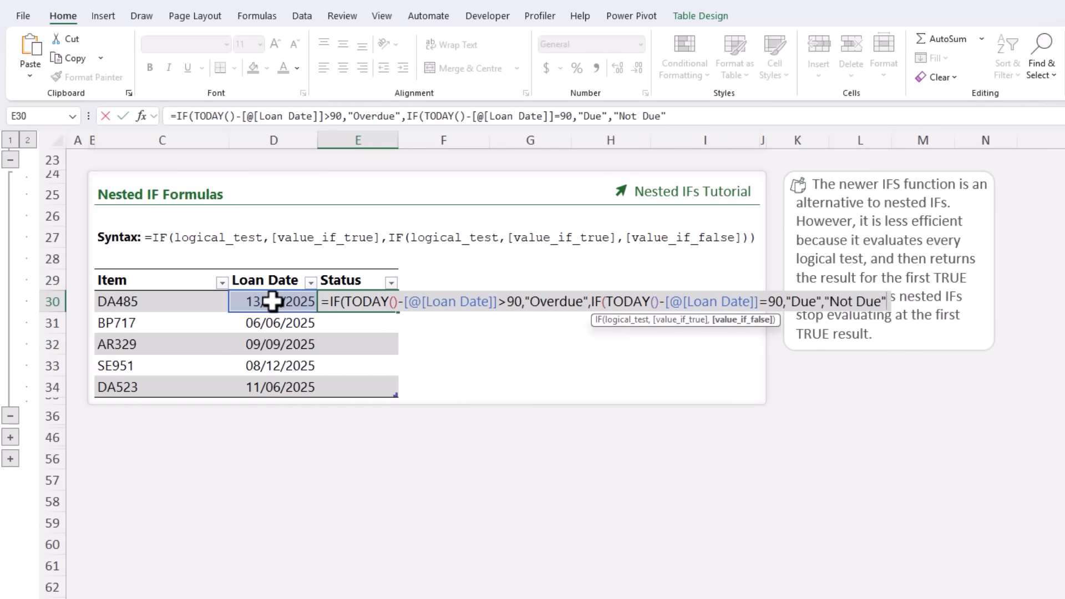
text())
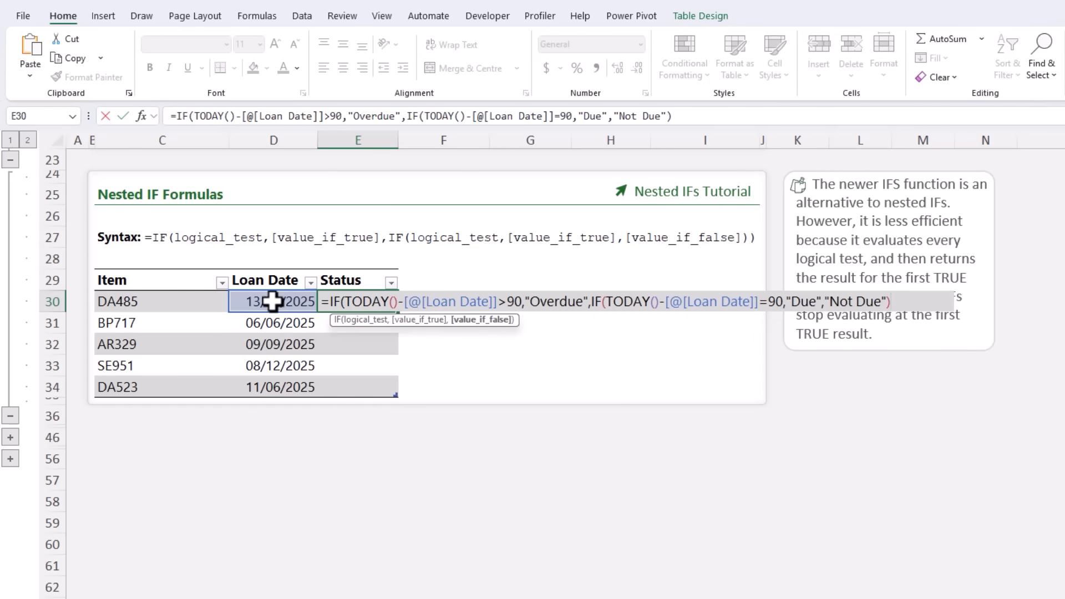
text())
key(Return)
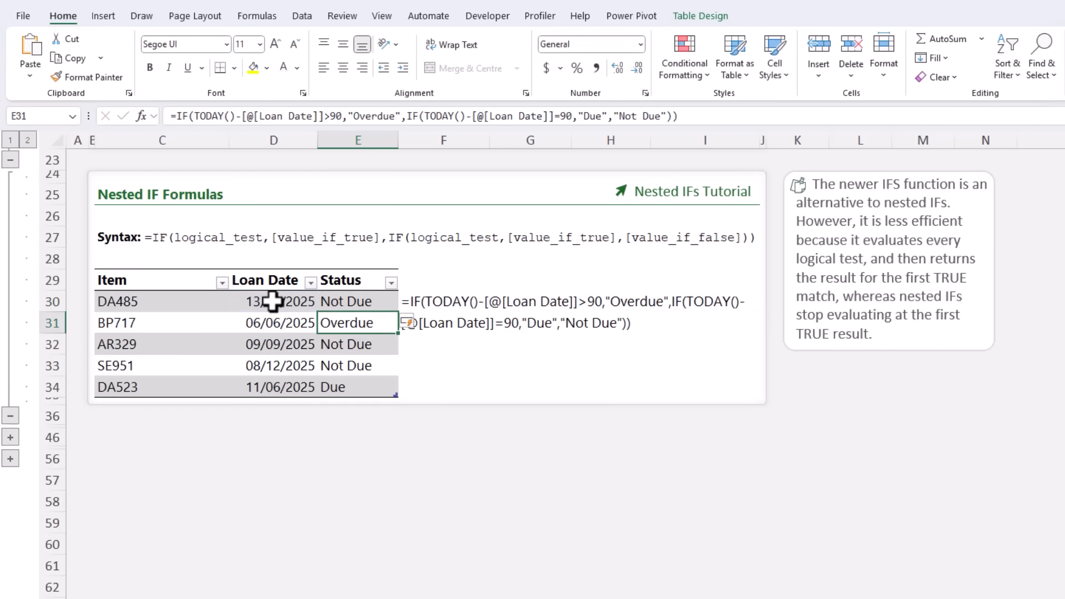
Review the Status results for the loaned items by stepping through the cells of the column
key(Down)
key(Down)
key(Down)
key(Up)
key(Up)
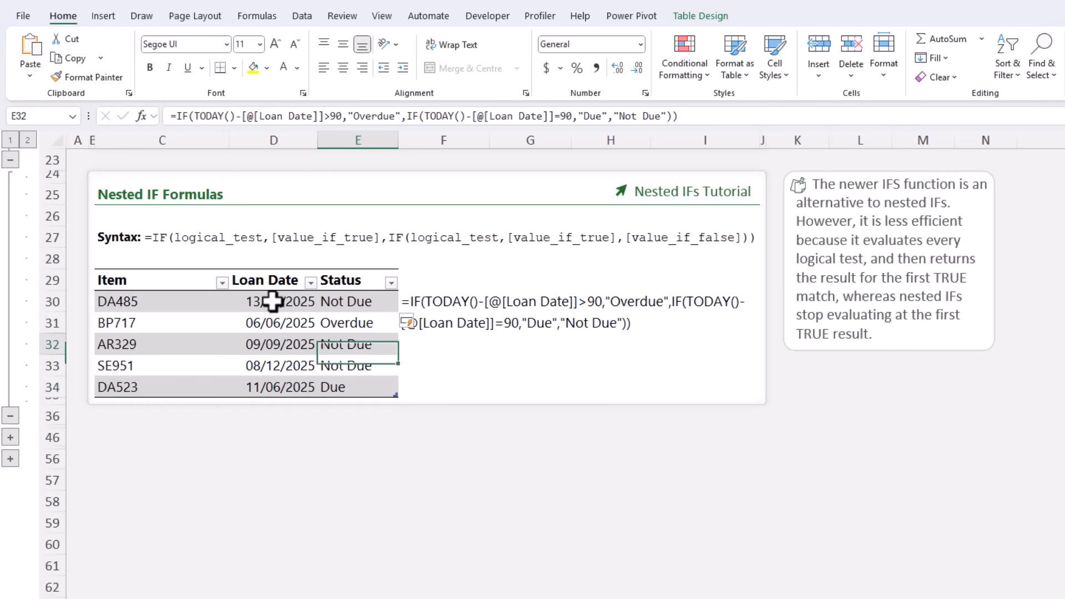
key(Up)
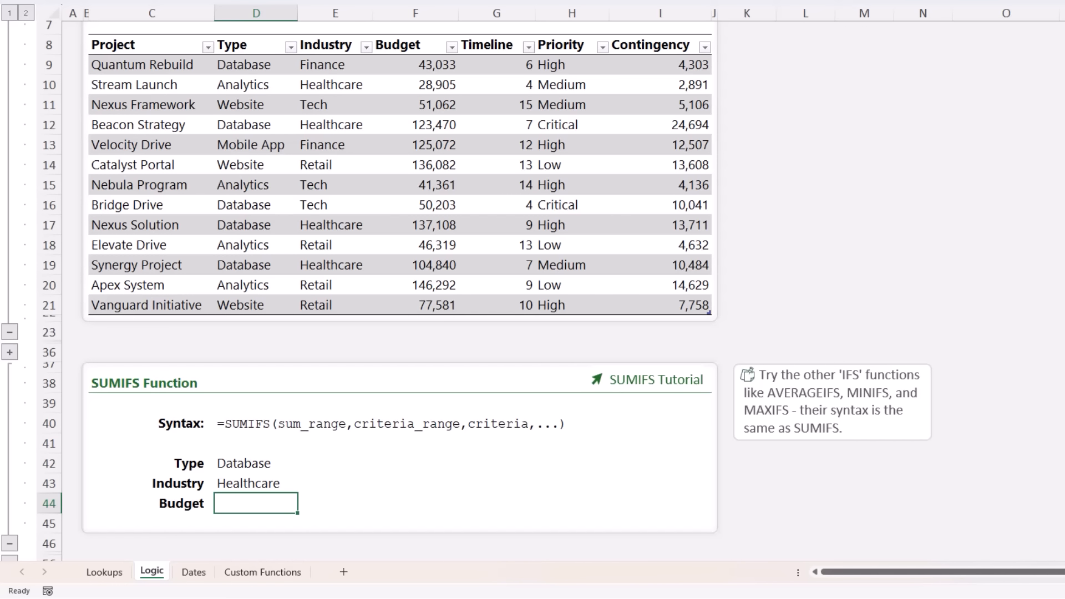
Start a SUMIFS formula in Budget cell D44 with Projects[Budget] as the sum range
text(=sumifs)
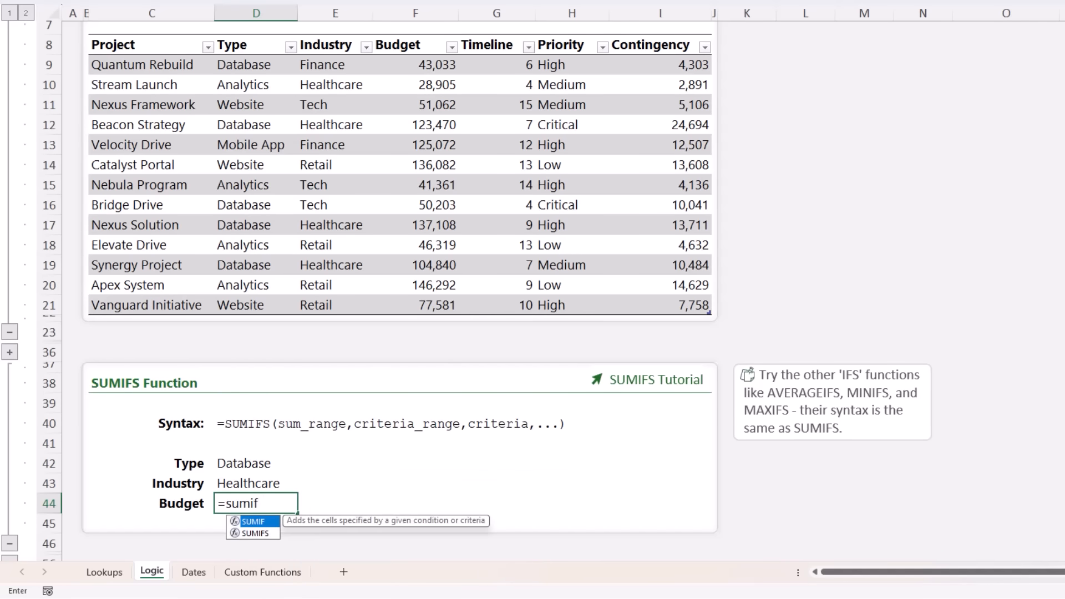
key(Tab)
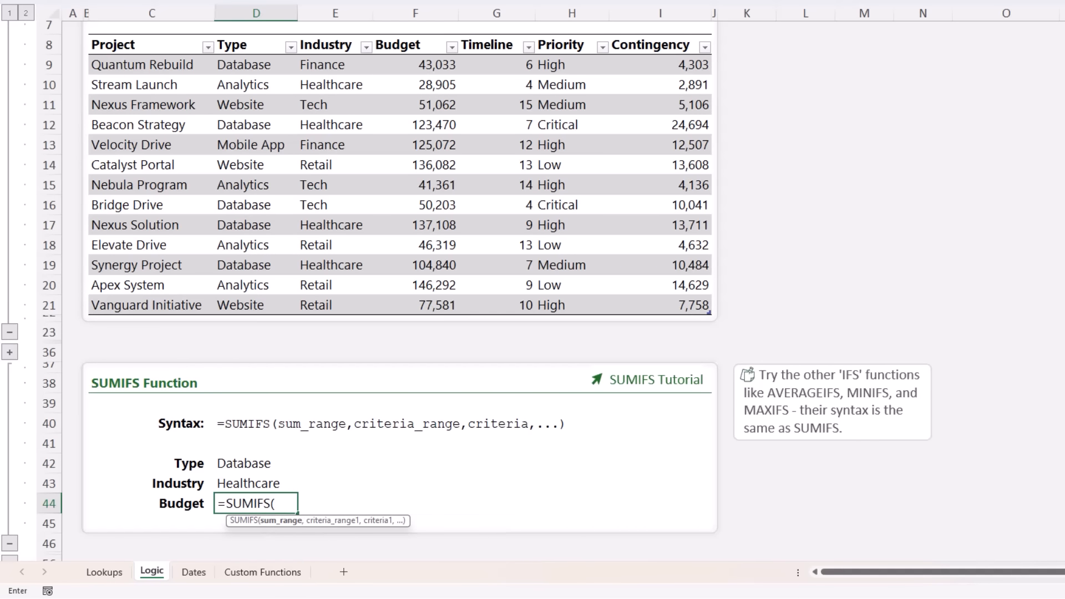
click(406, 34)
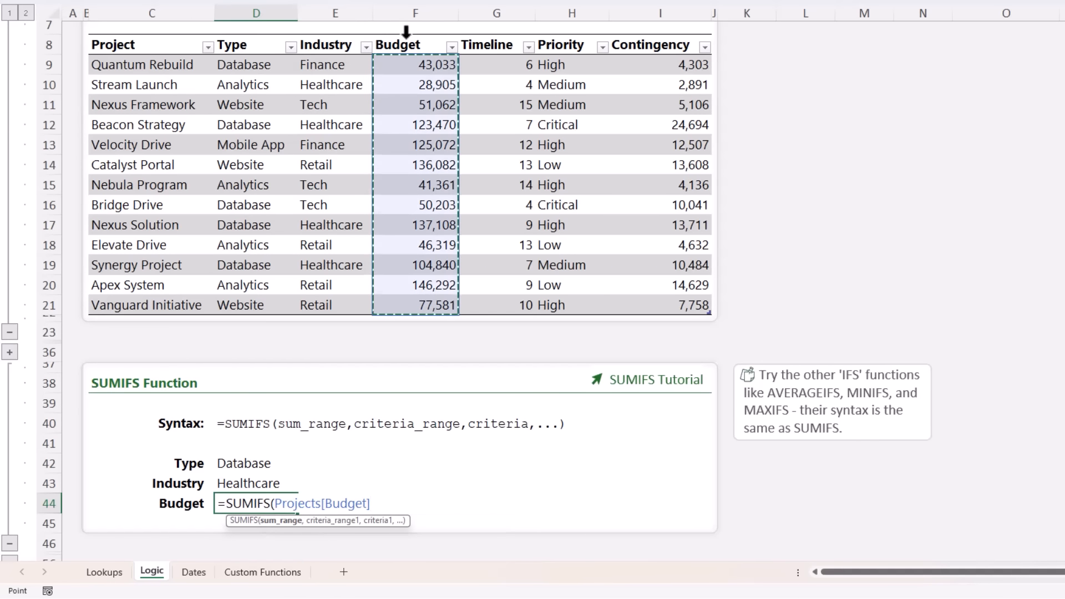
text(,)
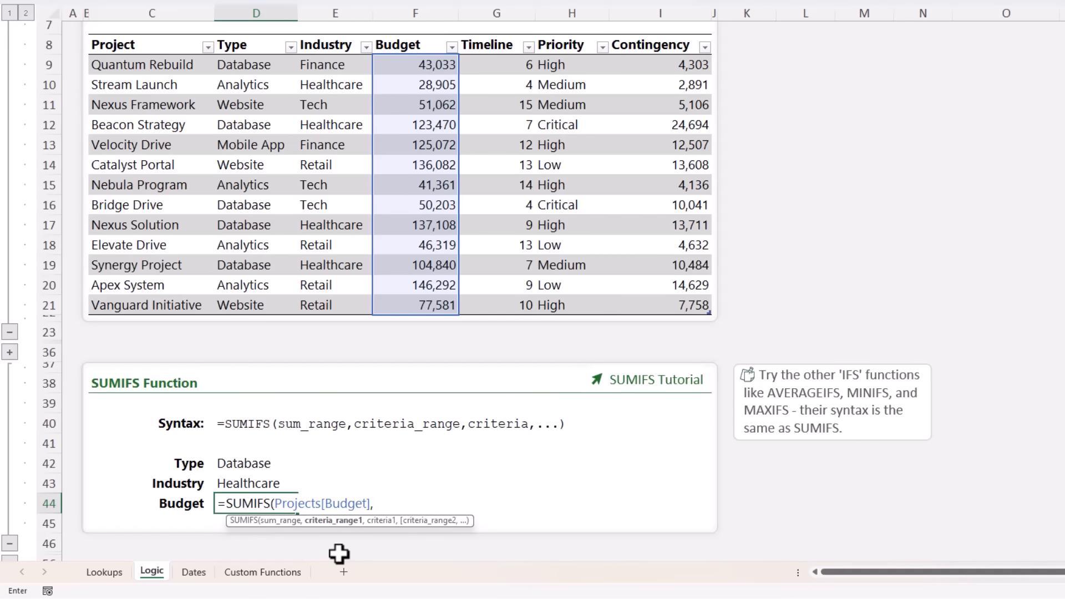
Add Projects[Type] as the first criteria range of the Budget SUMIFS formula, with D42 as its criterion
click(255, 34)
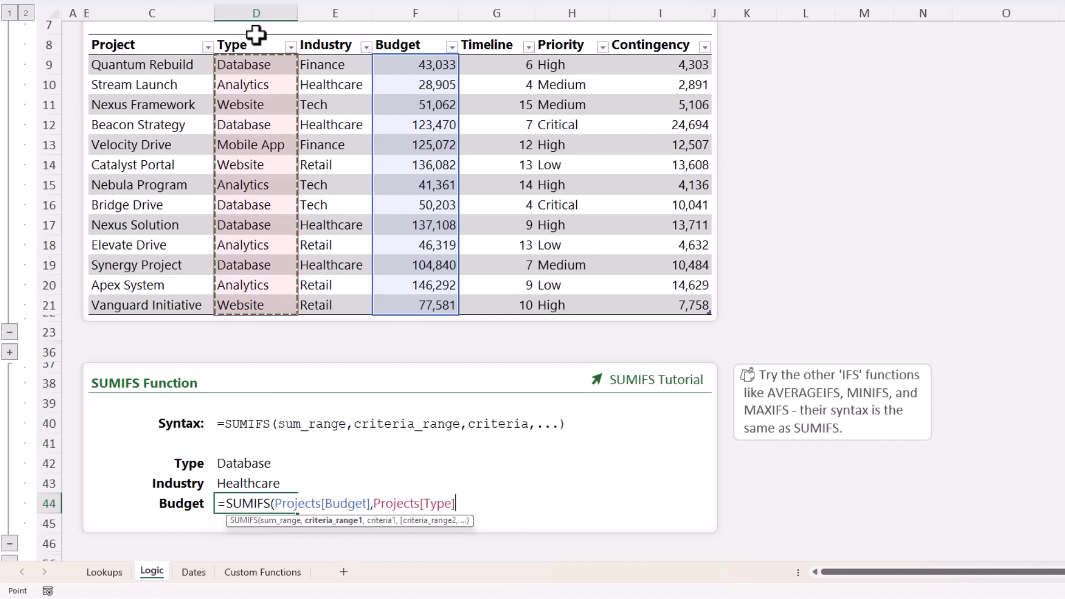
text(,)
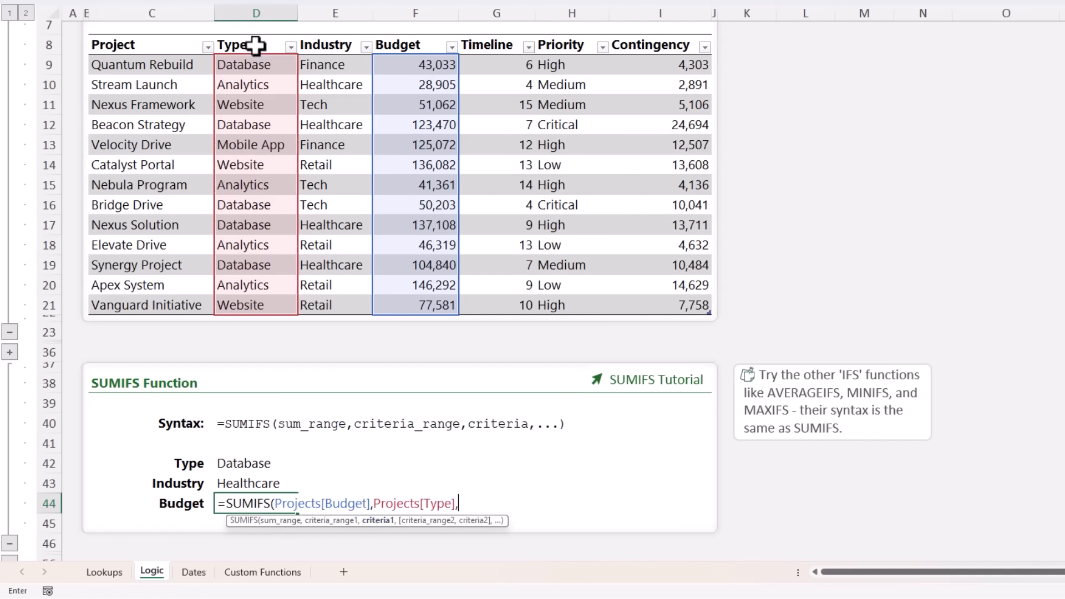
click(239, 469)
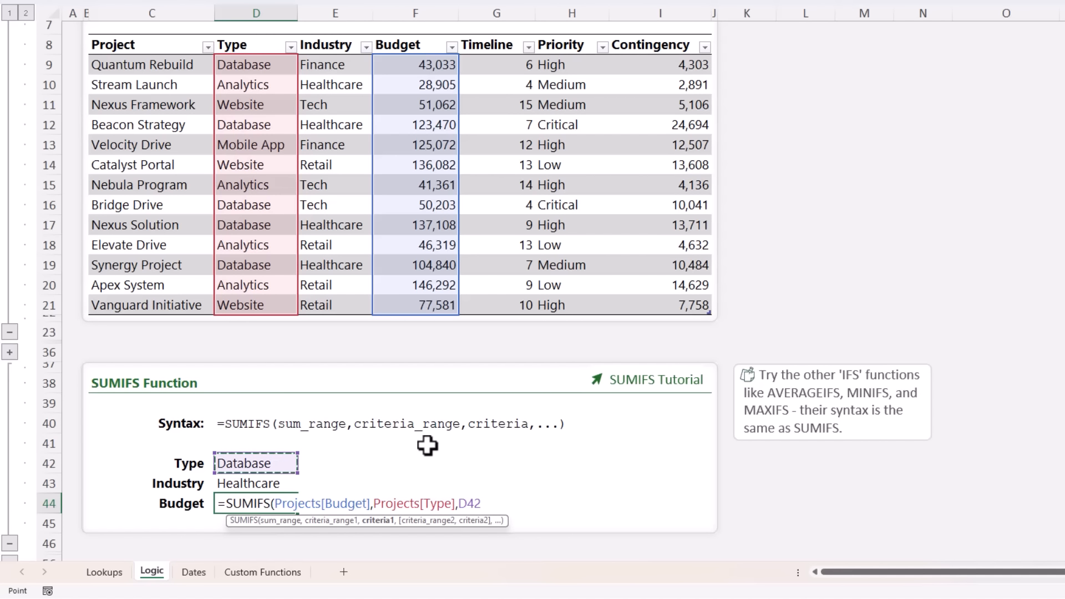
text(,)
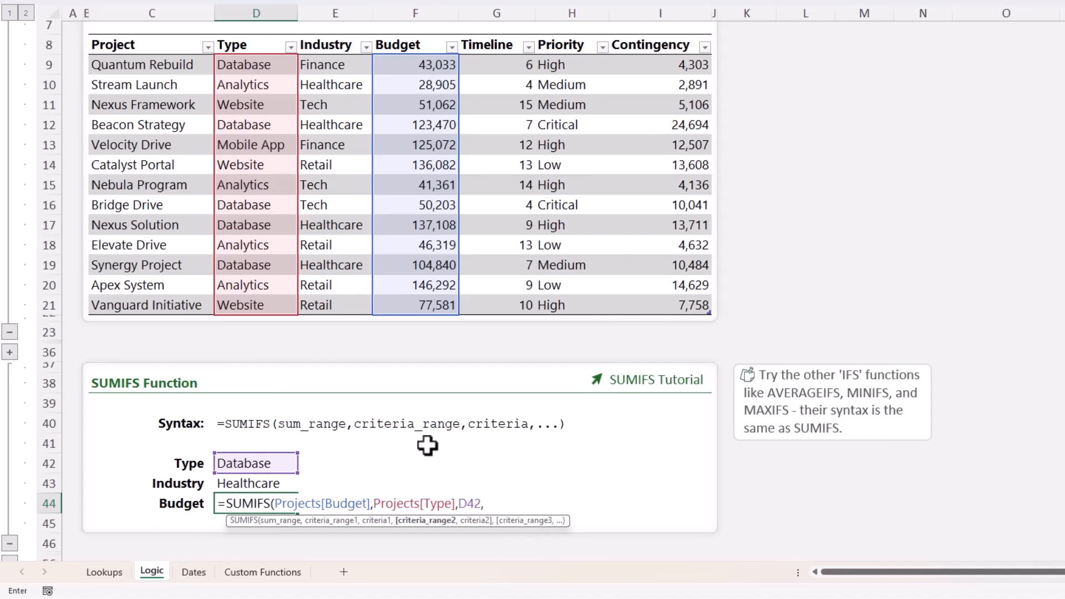
Add Projects[Industry] with criterion D43 as the second SUMIFS condition, close the function and commit the Budget formula
click(324, 43)
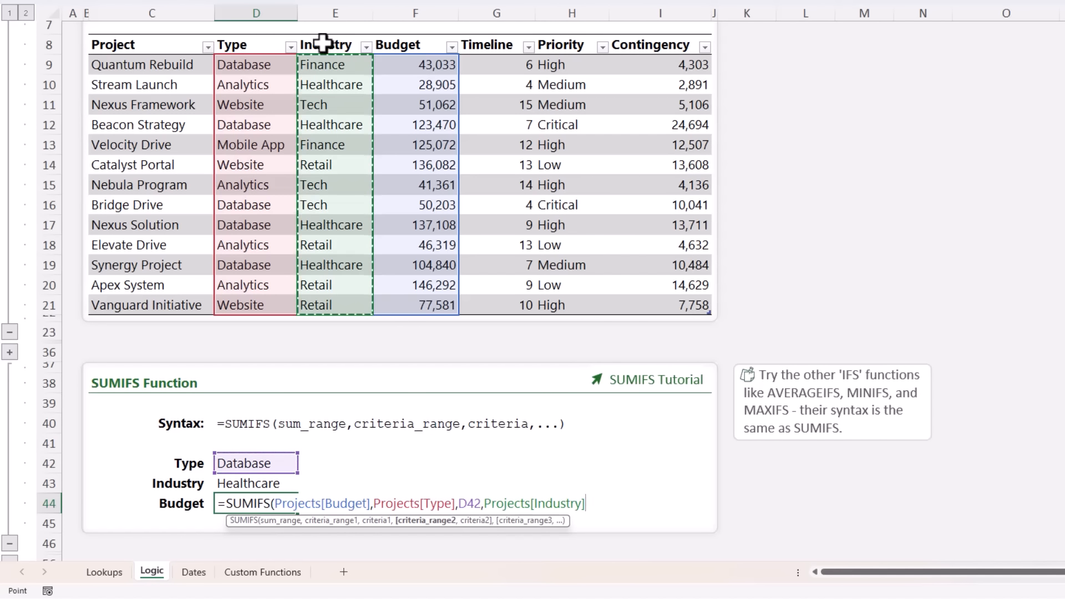
text(,)
click(278, 482)
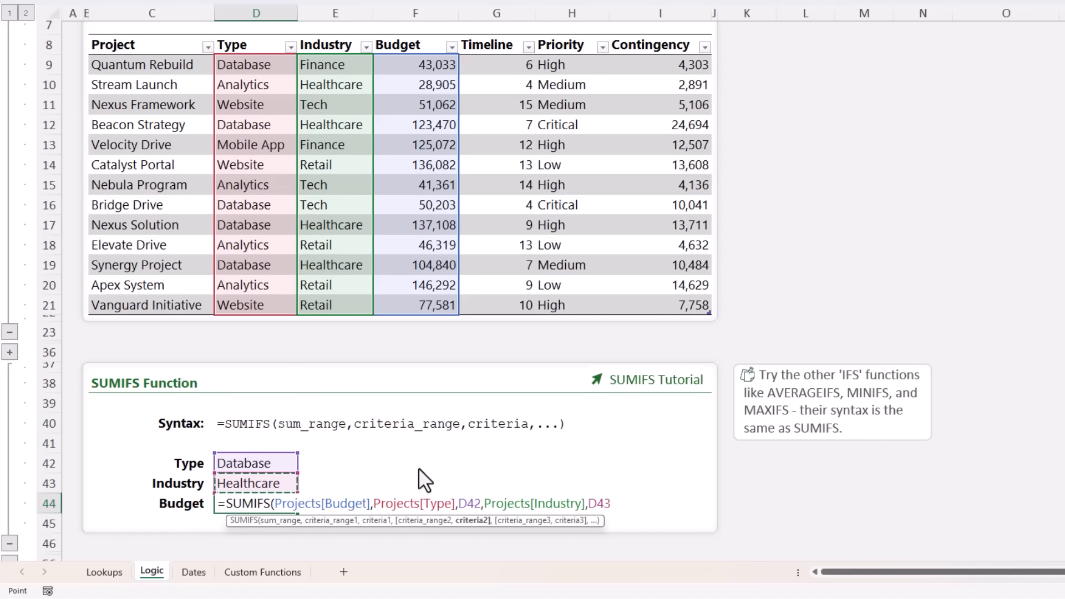
text())
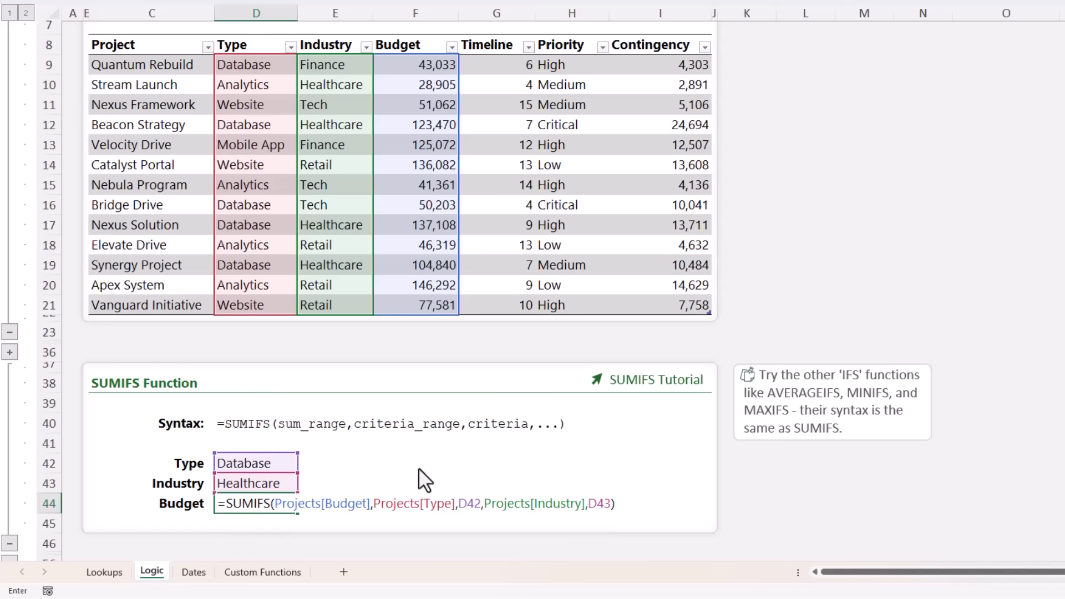
key(Return)
key(Up)
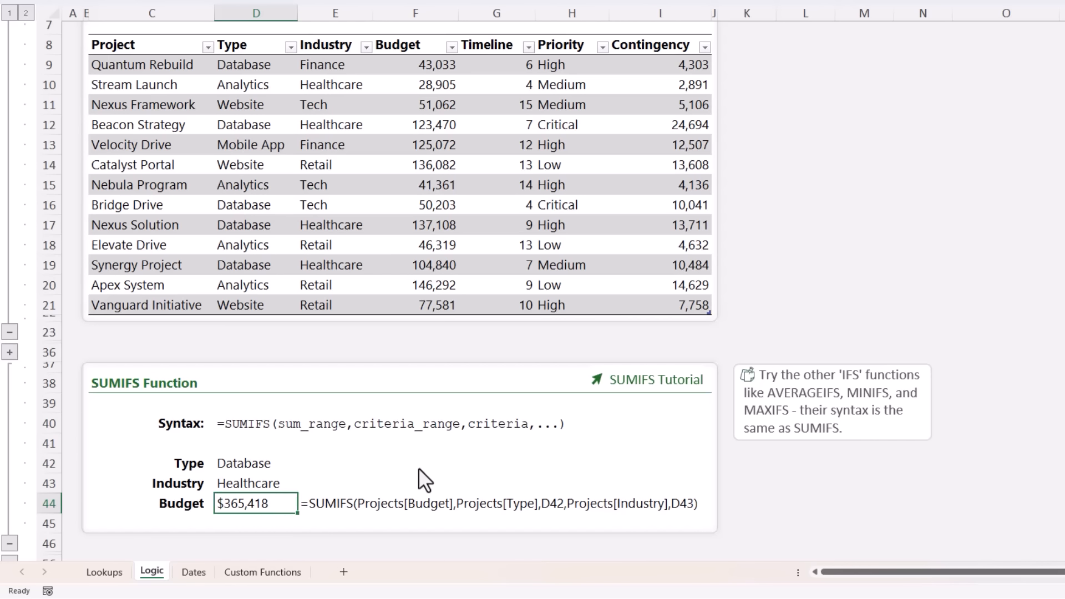
Change the SUMIFS Industry criterion in cell D43 to Tech
click(248, 484)
text(Tech)
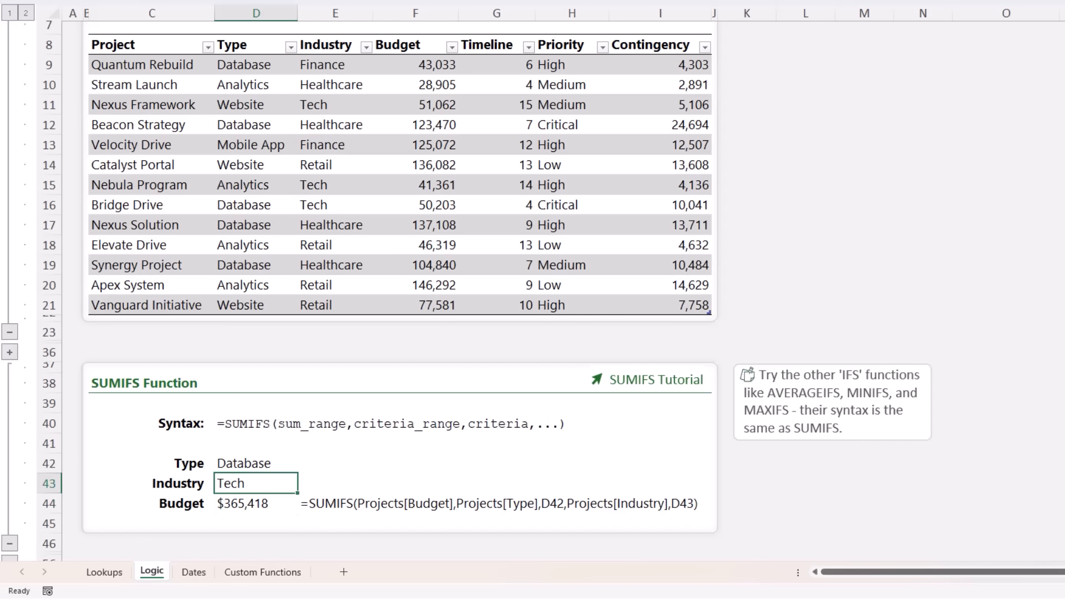
key(Return)
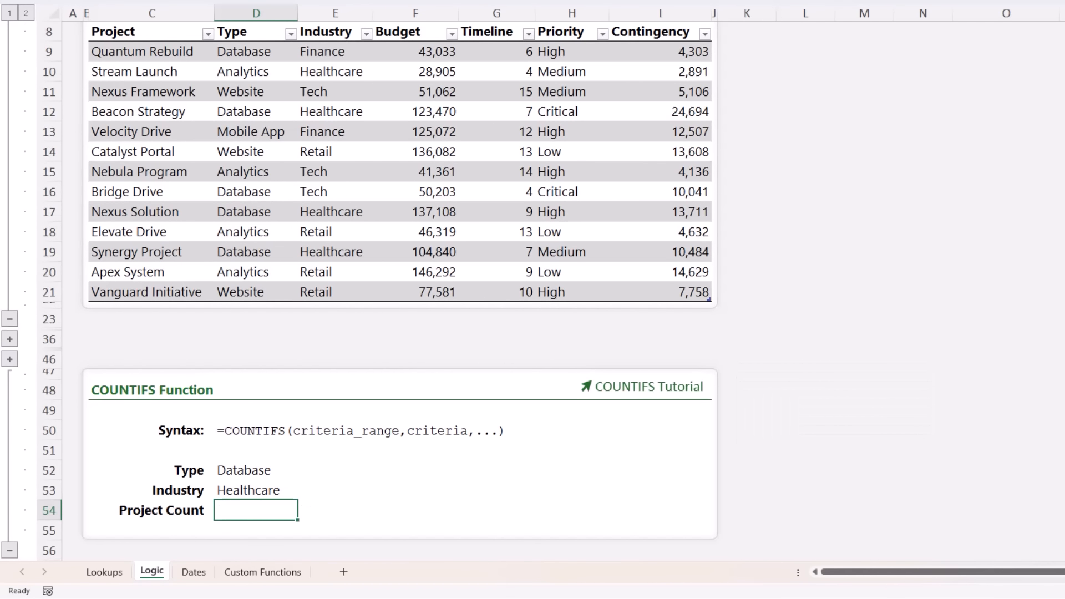
Start a COUNTIFS formula in Project Count cell D54 with Projects[Type] as the first criteria range and D52 as its criterion
text(=countifs)
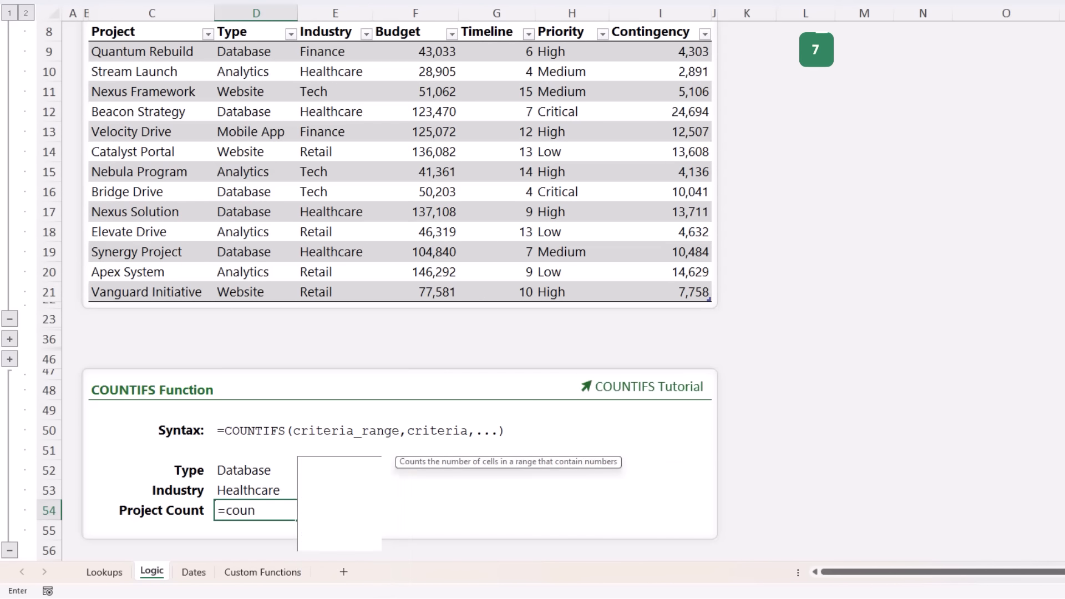
key(Tab)
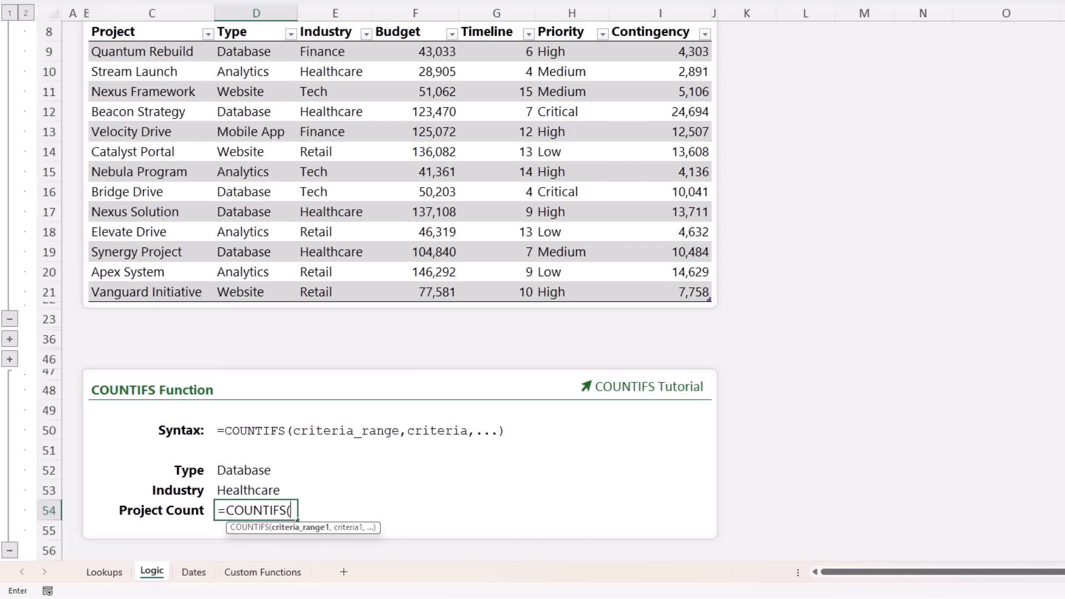
click(259, 19)
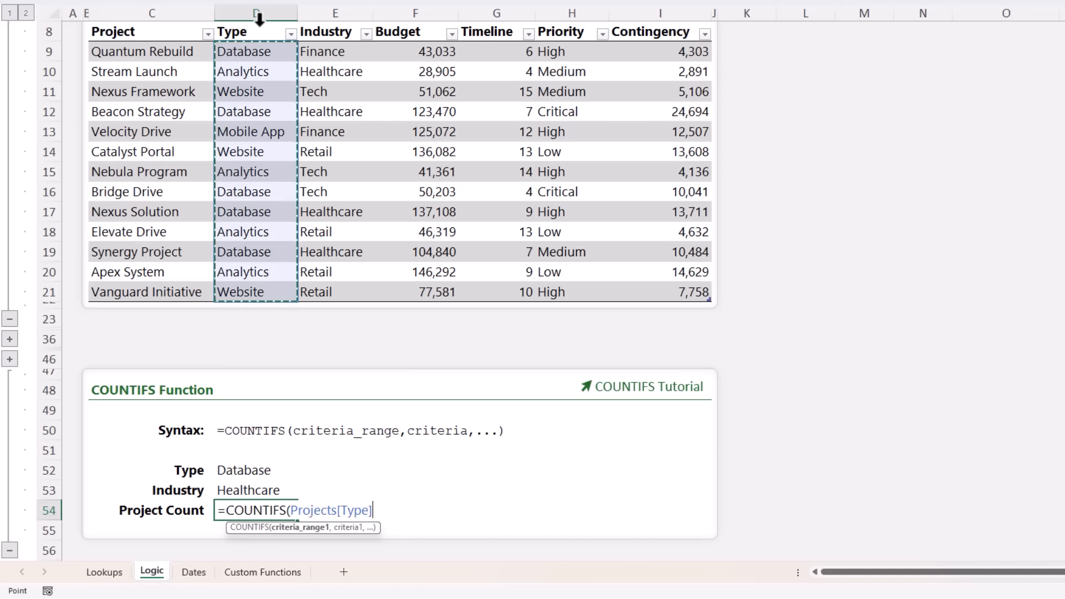
text(,)
click(252, 470)
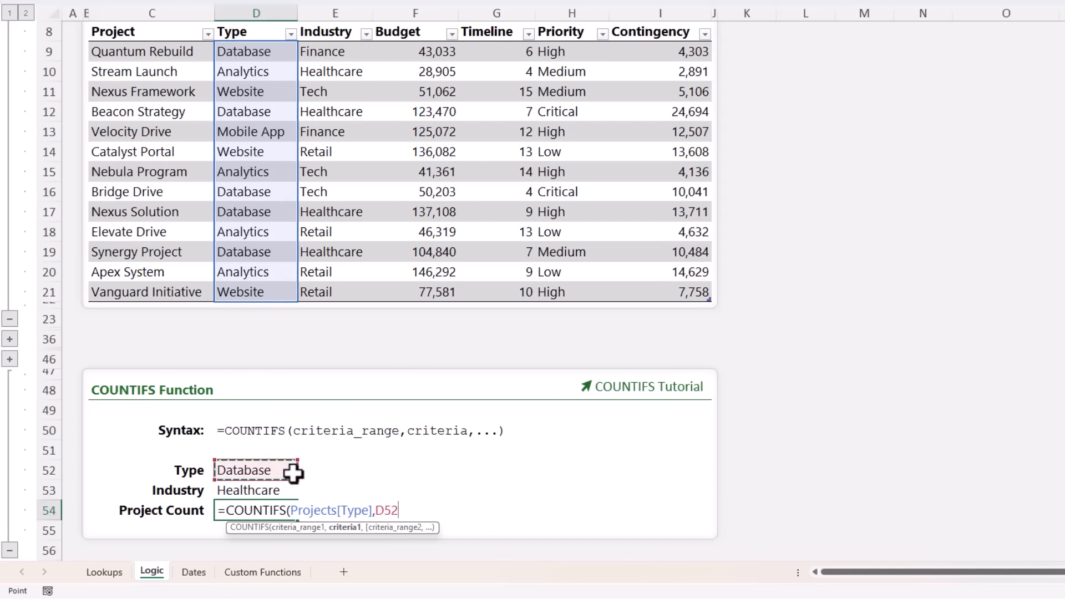
text(,)
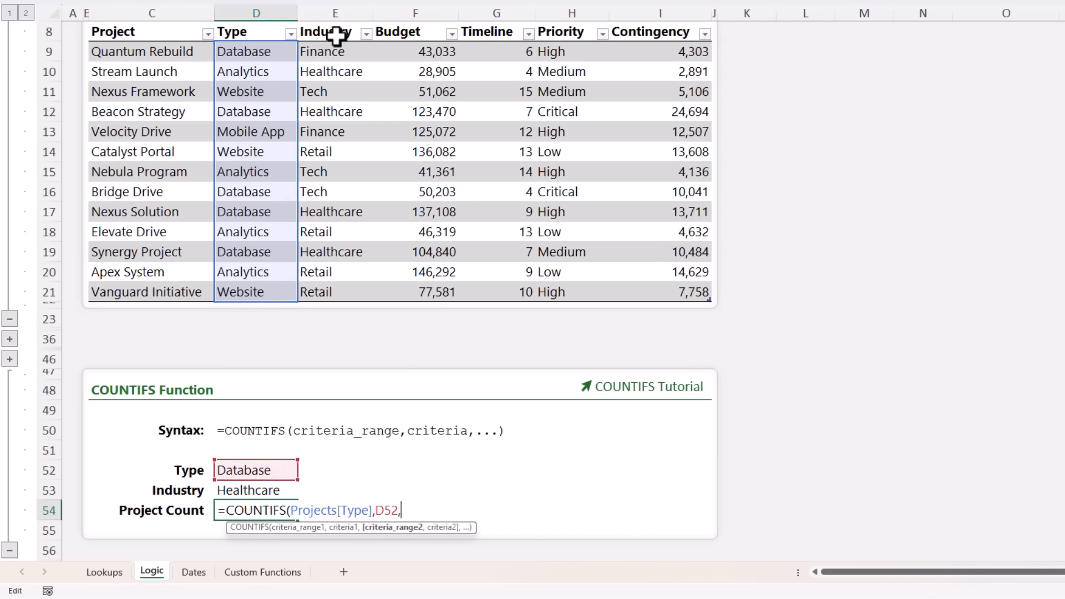
Add Projects[Industry] with criterion D53 to the COUNTIFS formula, close the function and commit it
click(337, 34)
text(,)
click(258, 490)
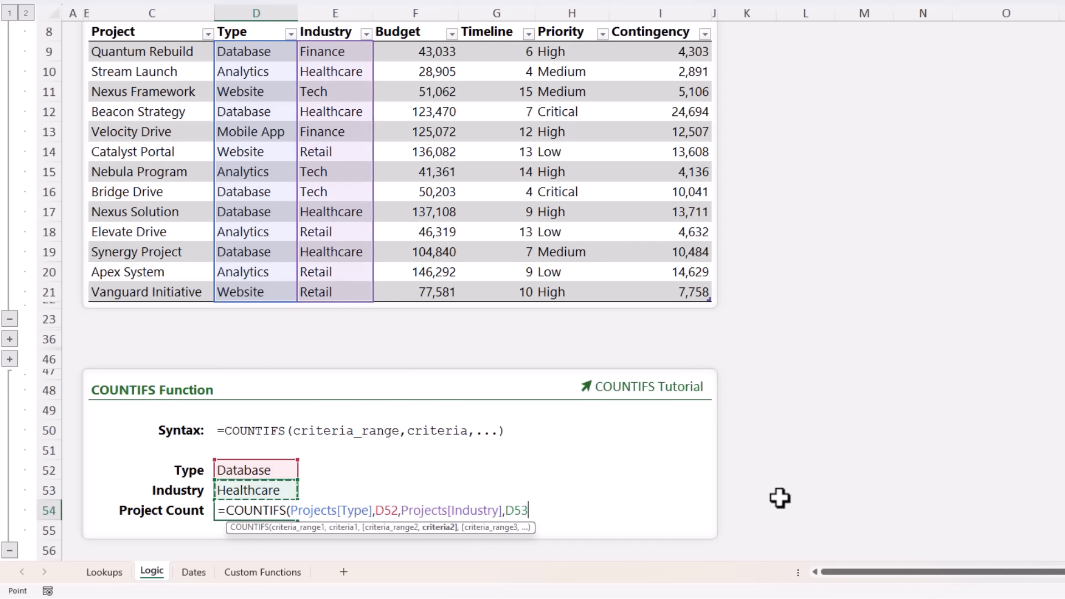
key(F2)
text())
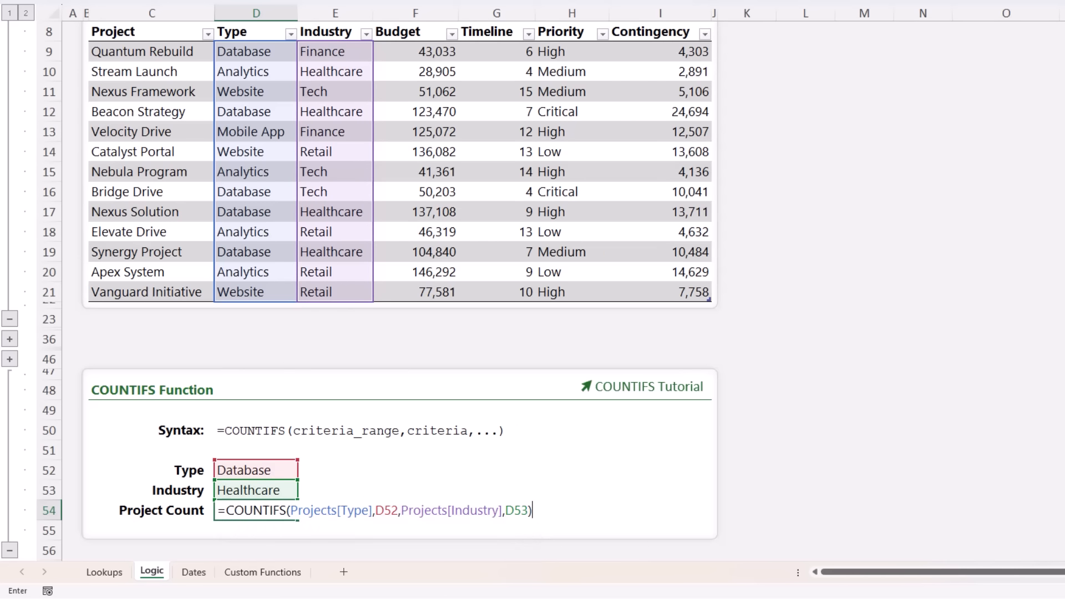
key(Return)
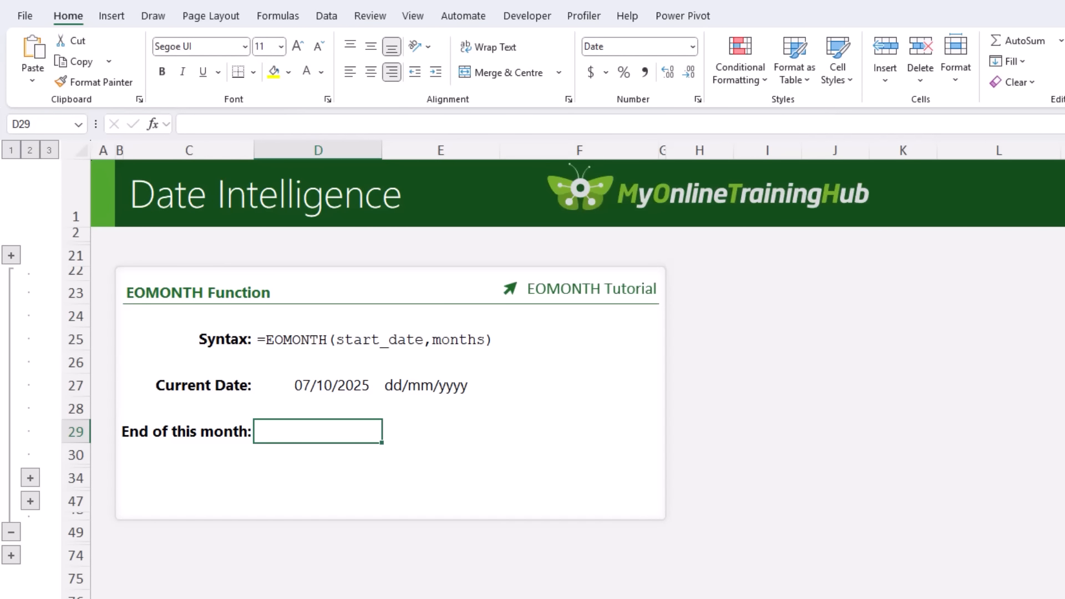
Check the Current Date in D27 and enter =EOMONTH(D27,0) in the End of this month cell D29
key(Up)
key(Up)
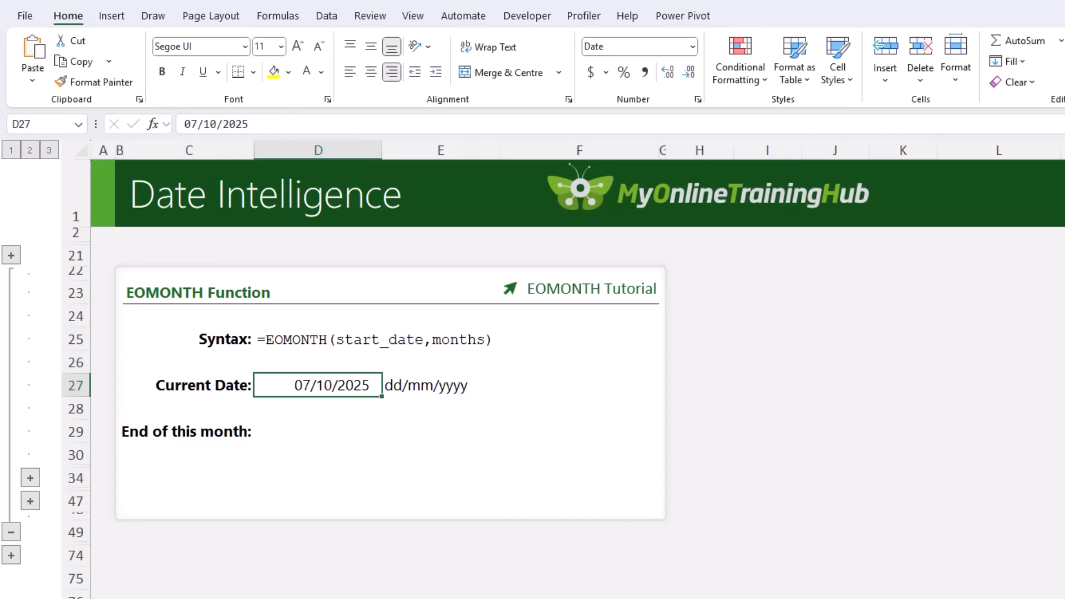
key(Down)
key(Down)
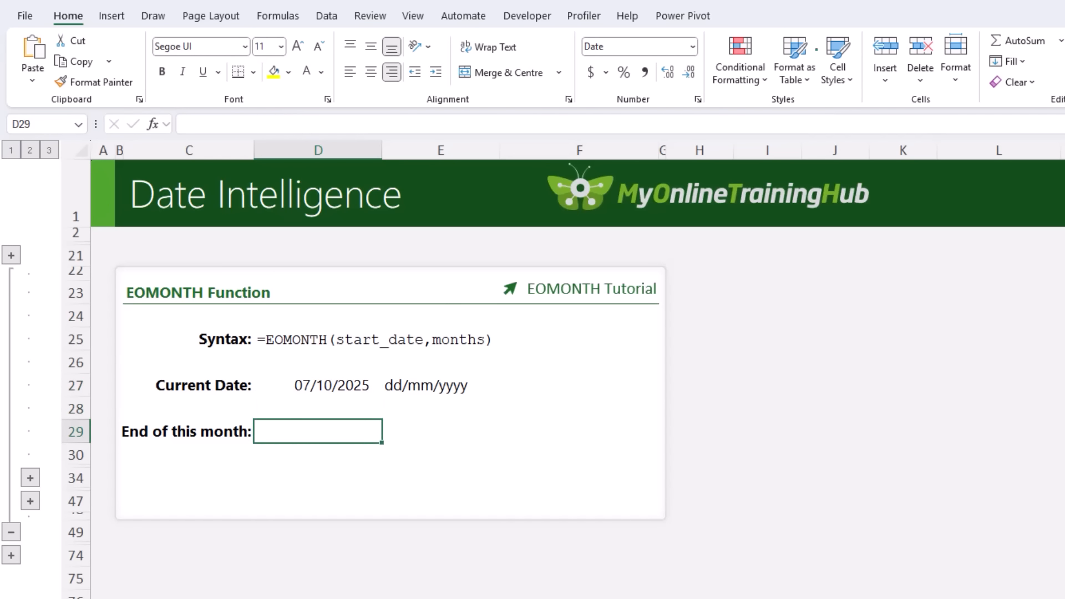
text(=eom)
key(Tab)
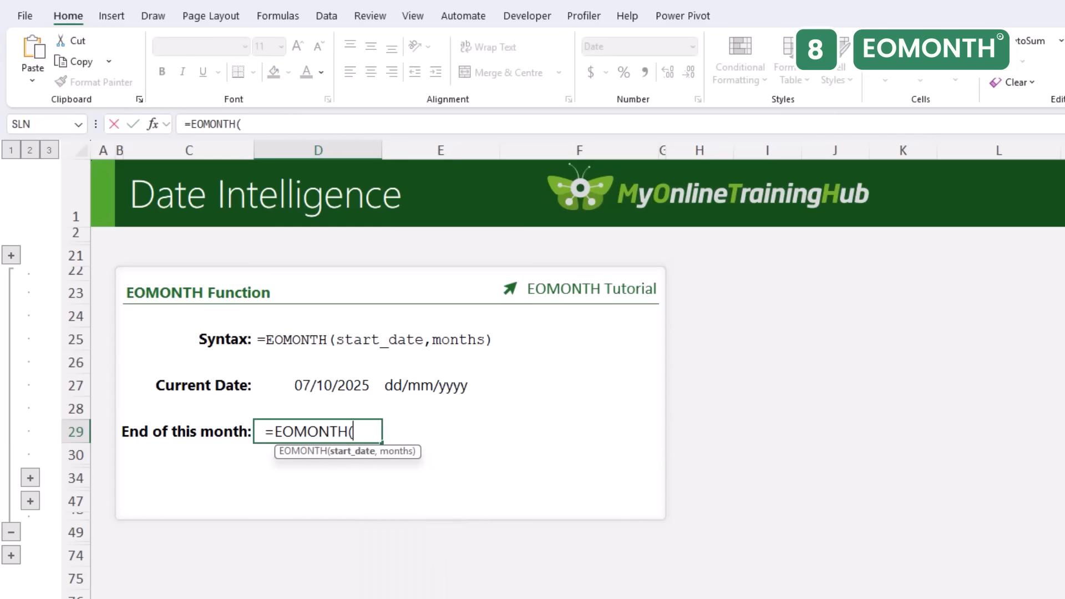
click(333, 392)
text(,)
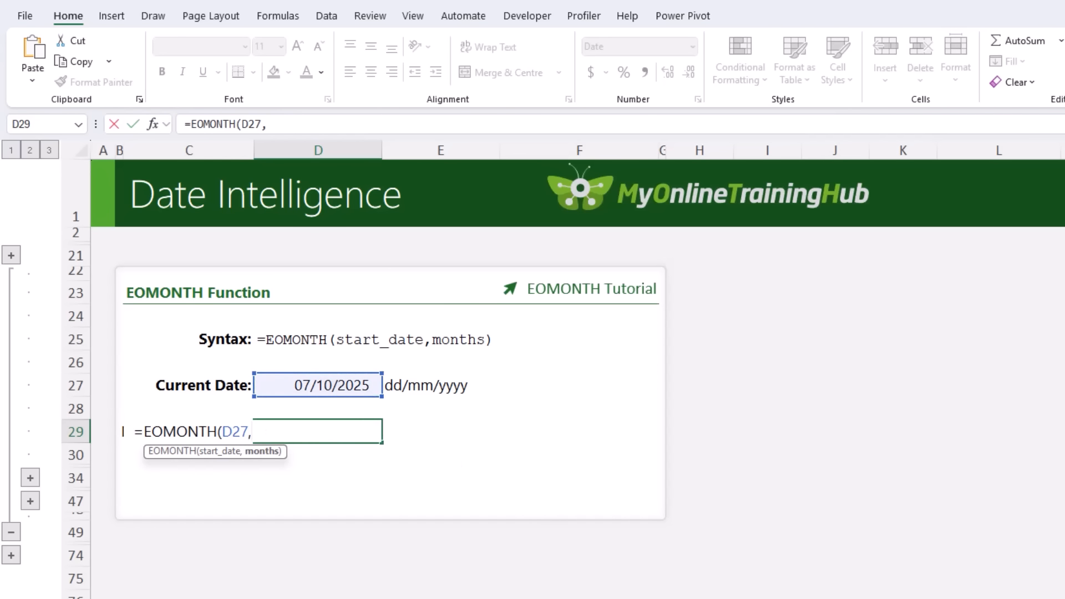
text(0))
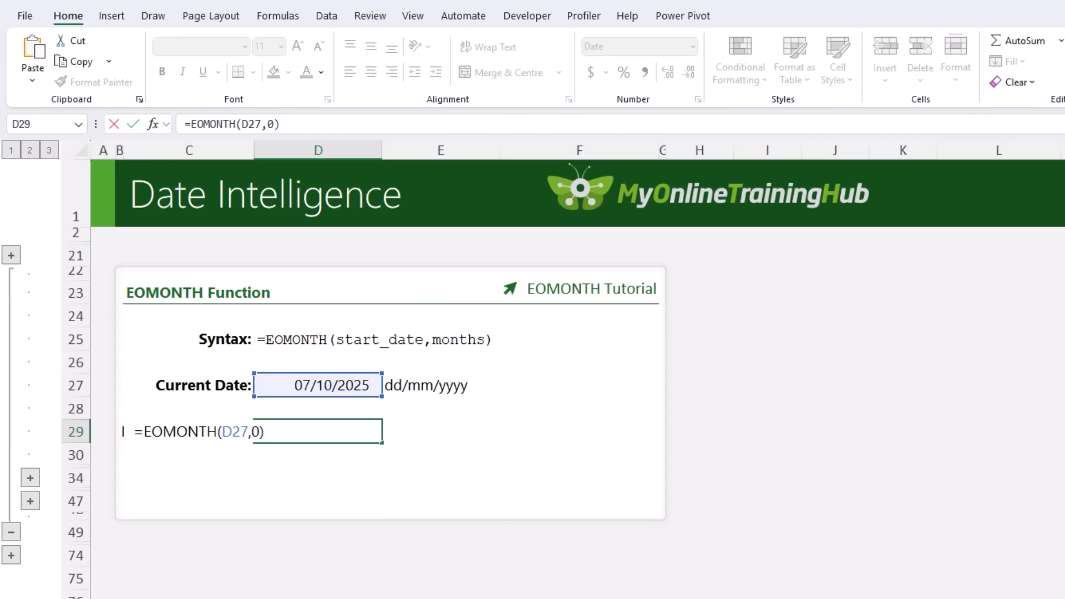
key(Return)
key(Up)
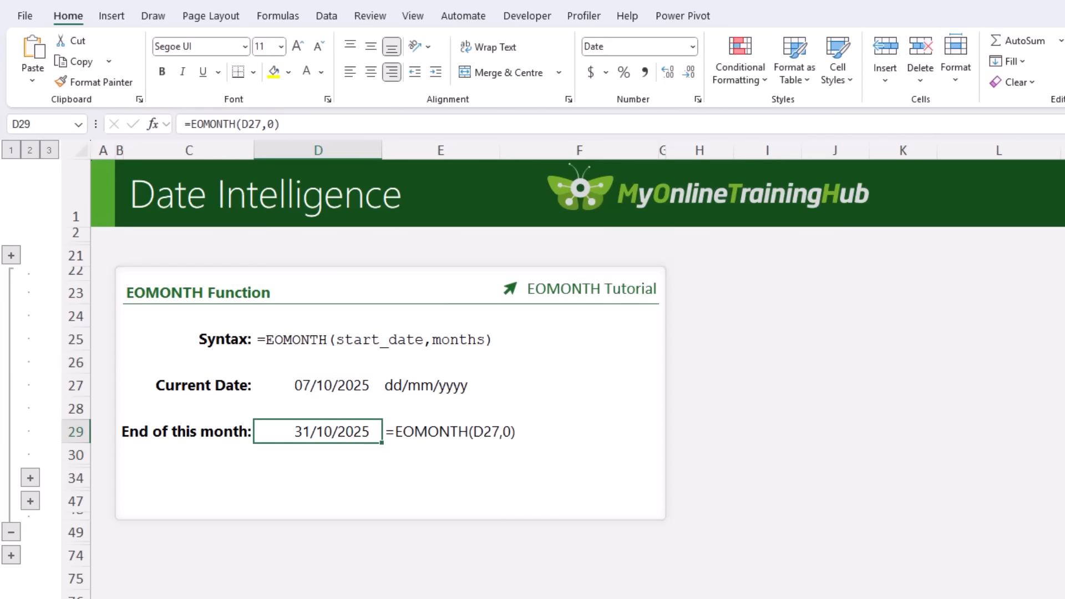
Change the months argument of the EOMONTH formula in D29 to -1
key(F2)
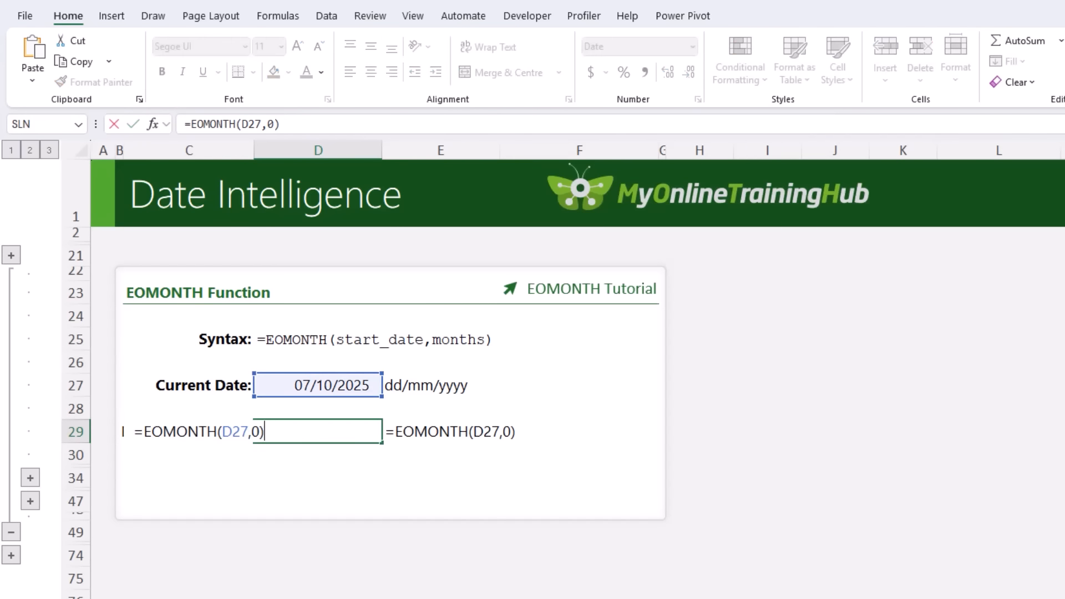
key(Left)
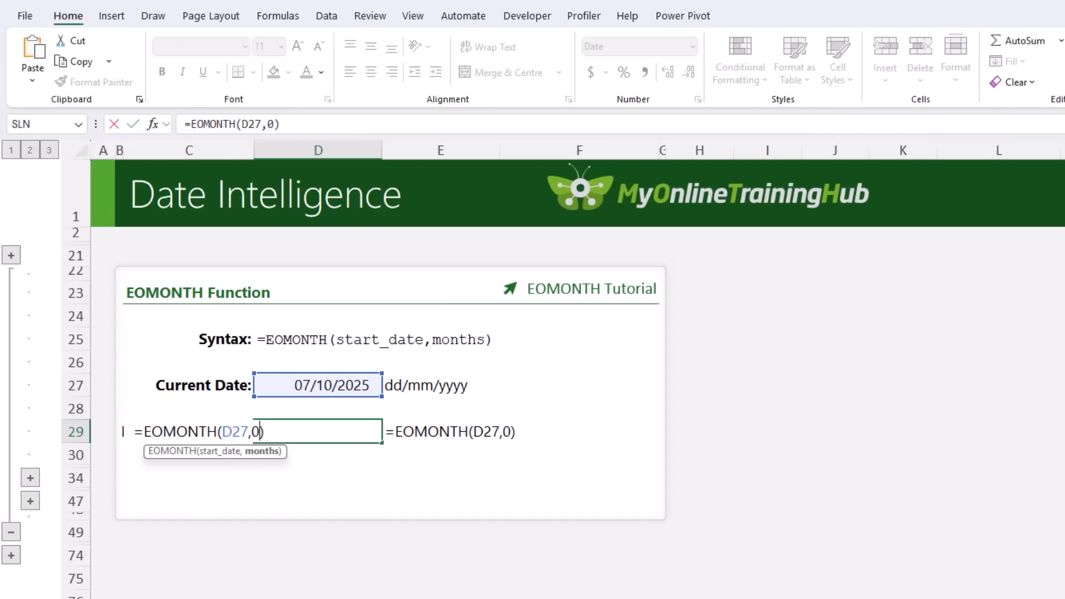
key(BackSpace)
text(-1)
key(Return)
key(Up)
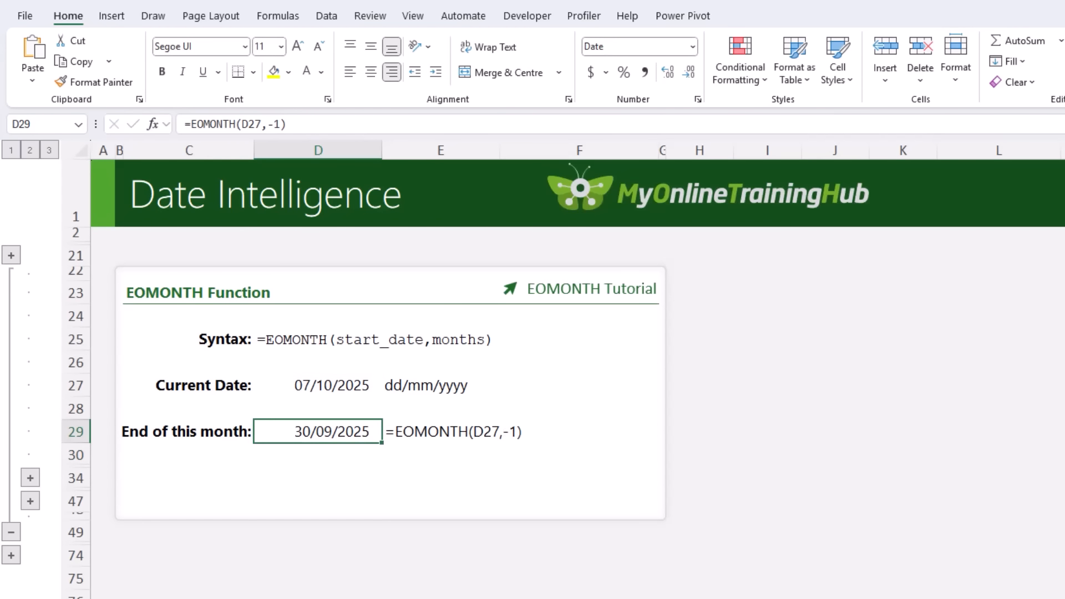
Append +1 to the EOMONTH formula in D29 to return the first day of the current month
key(F2)
text(+1)
key(Return)
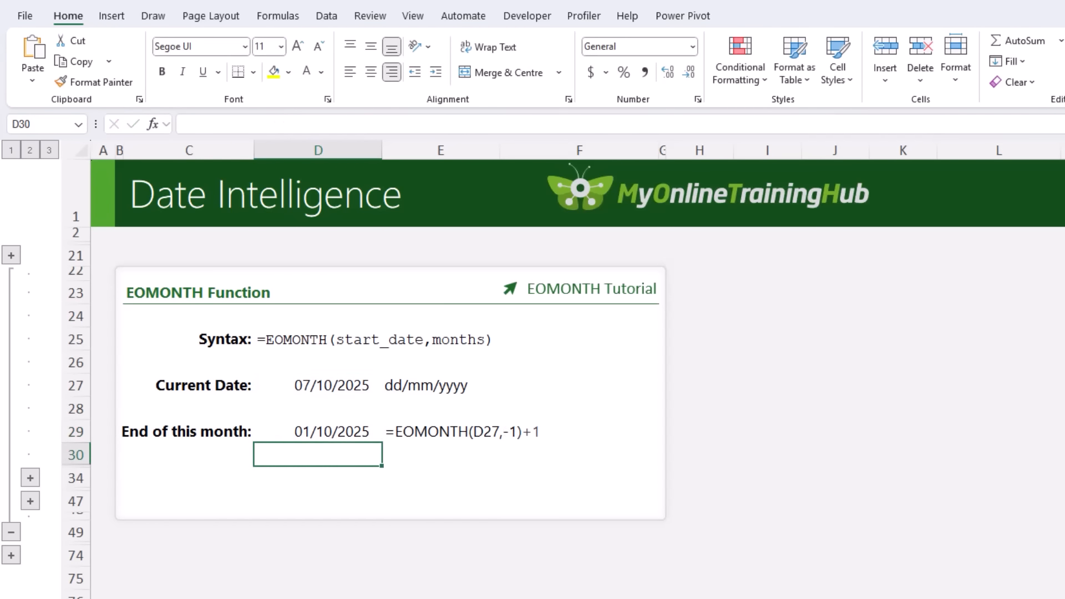
key(Up)
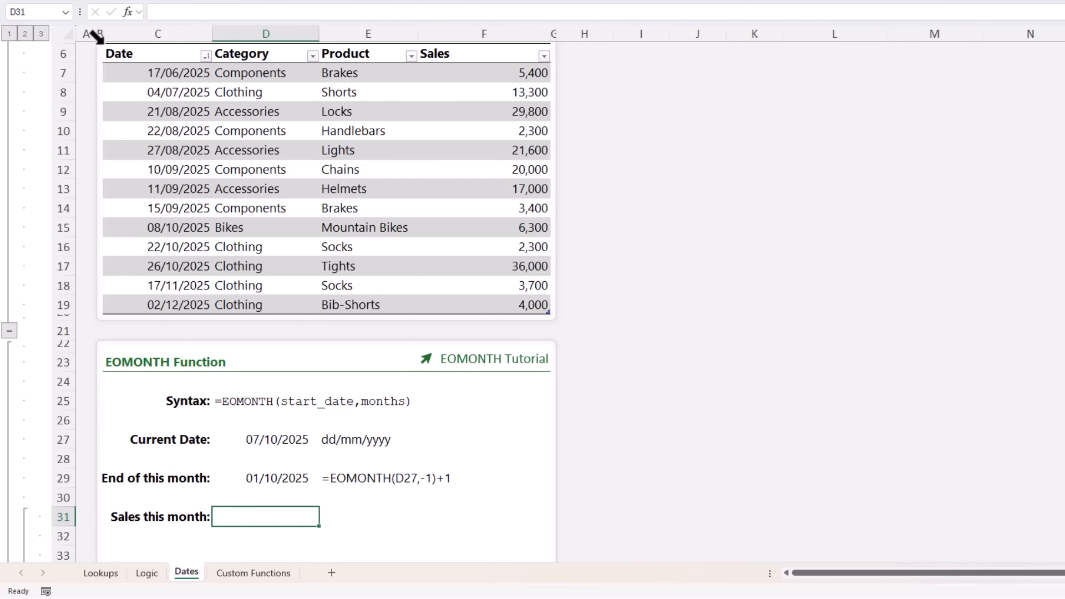
Review the sales table and current date, and start a SUMIFS formula in D31 with sum range Sales[Sales] and first criteria range Sales[Date]
click(96, 36)
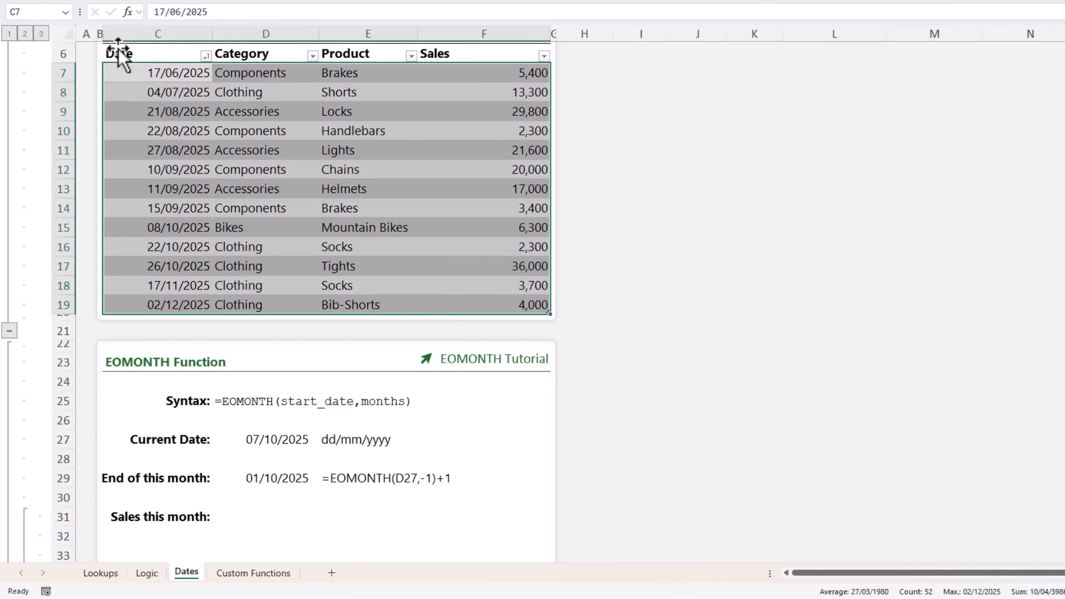
click(476, 44)
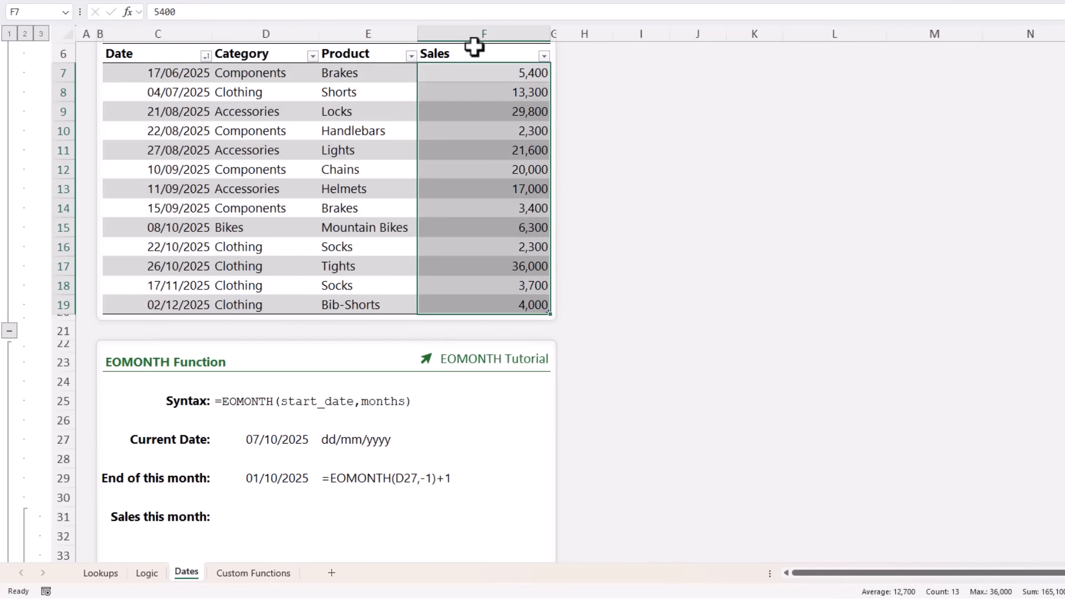
click(285, 442)
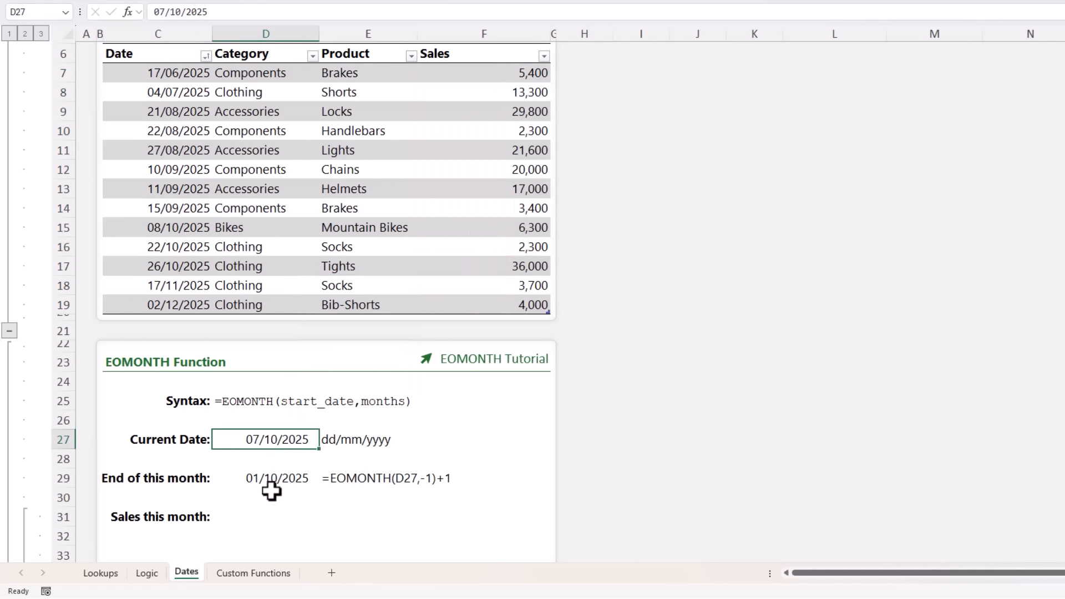
click(267, 515)
text(=sumifs)
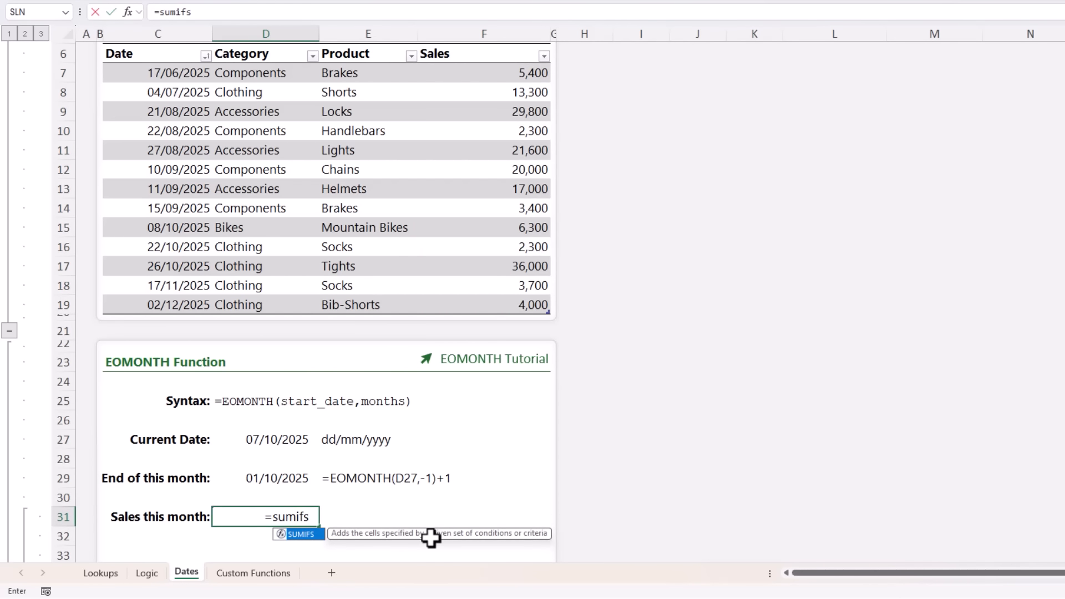
key(Tab)
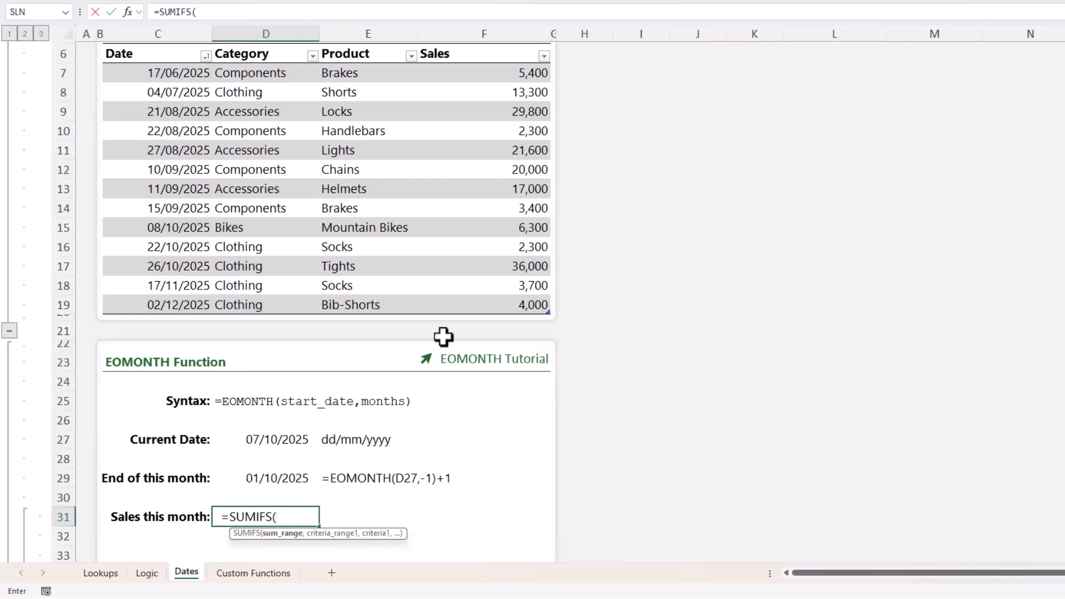
click(461, 43)
text(,)
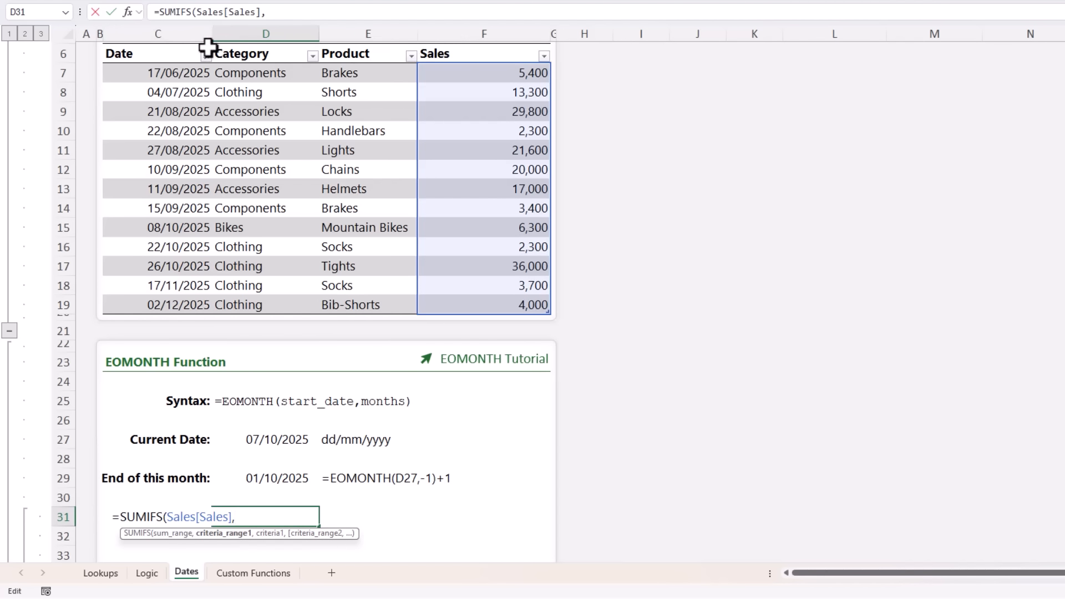
click(178, 41)
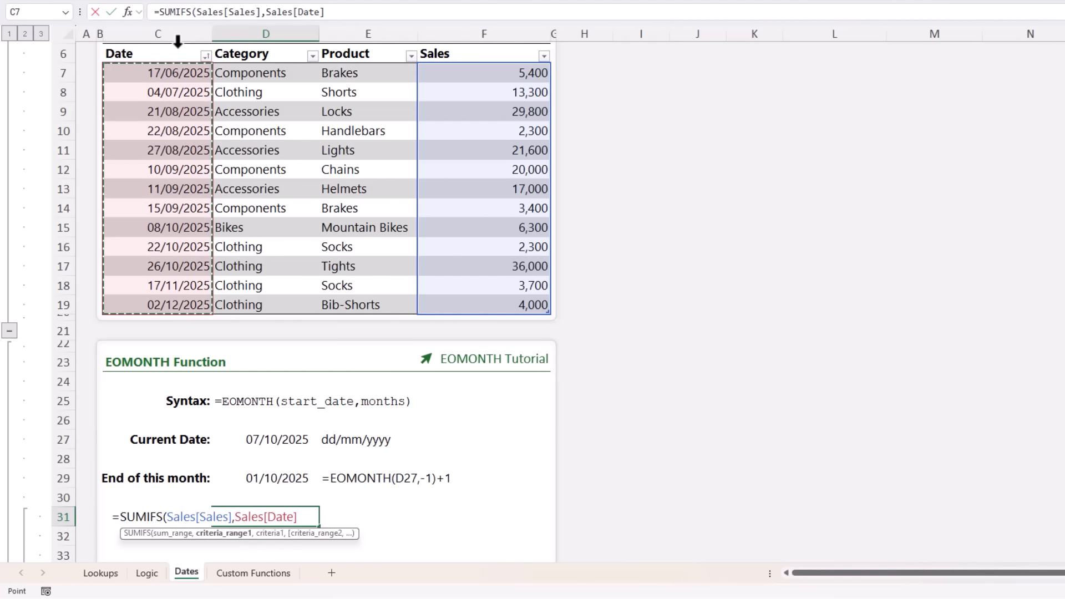
text(,)
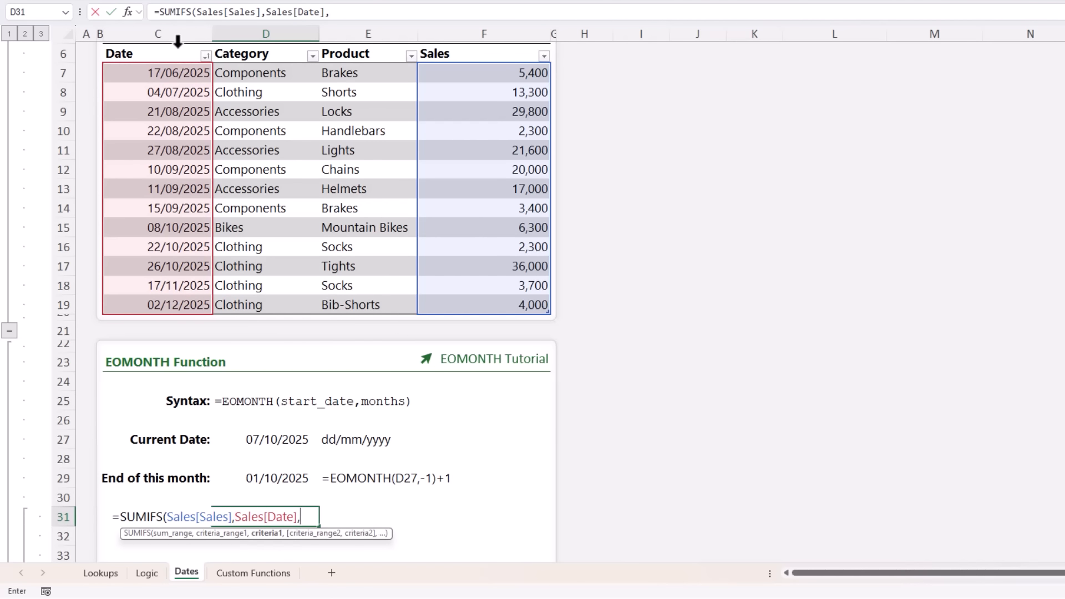
Add the first criterion ">="&EOMONTH(D27,-1)+1 to the SUMIFS formula in D31
text(">=")
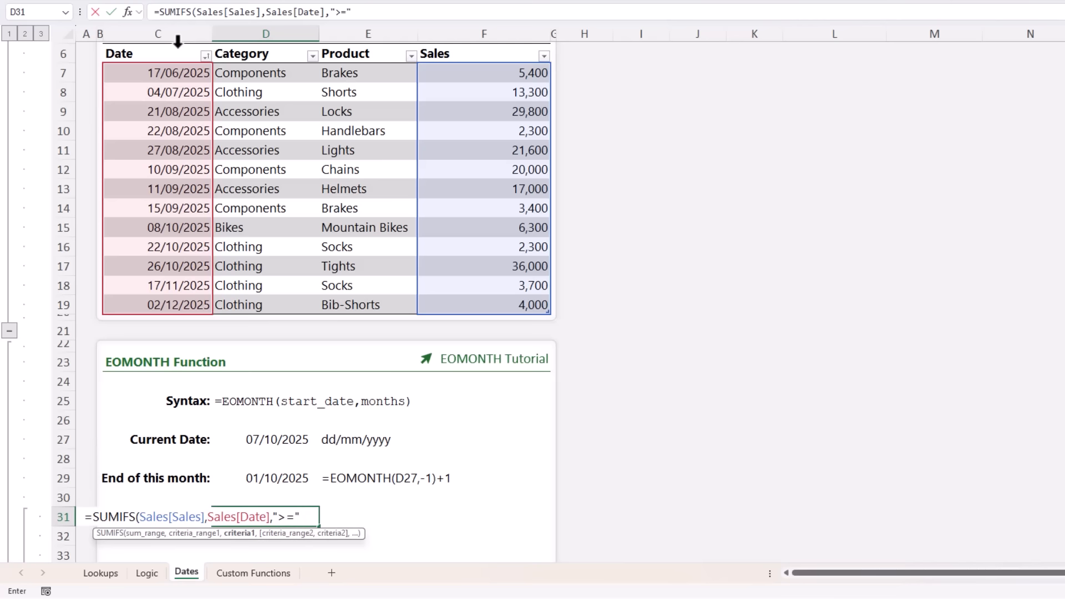
text(&eom)
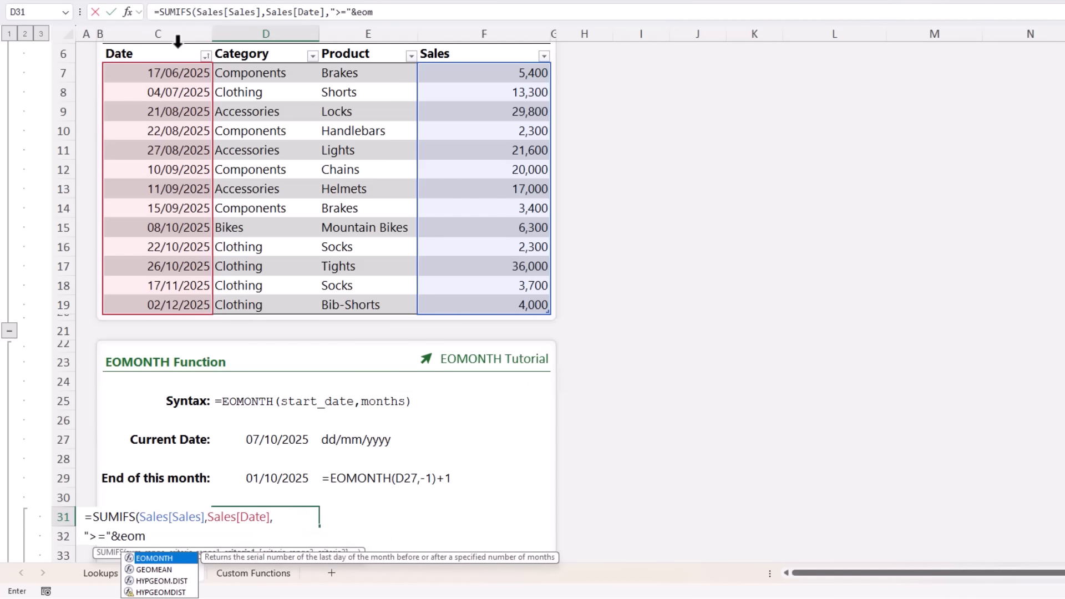
key(Tab)
click(266, 439)
text(,)
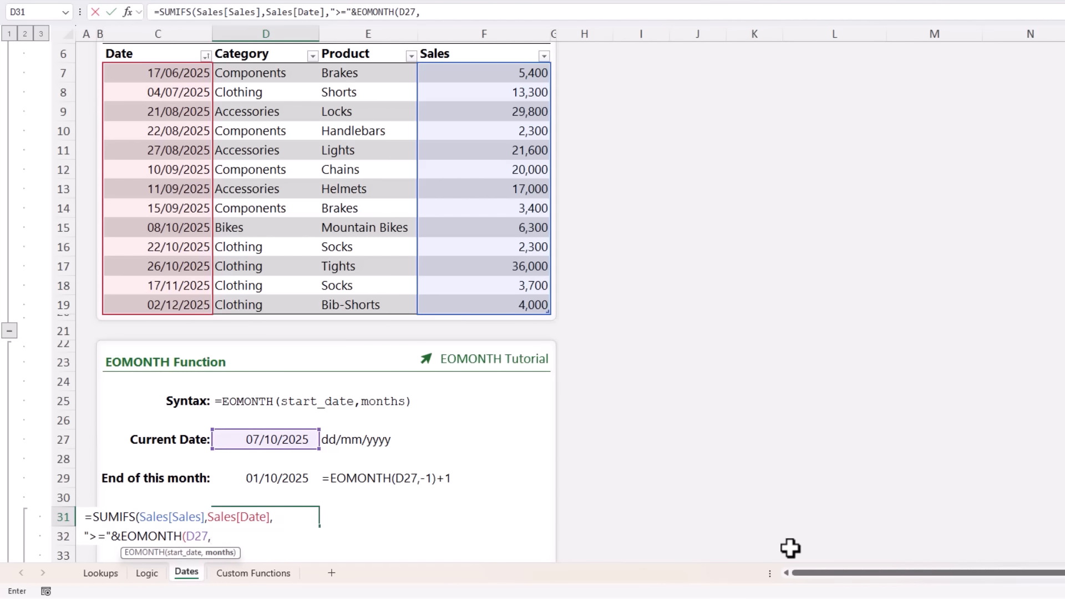
text(-1))
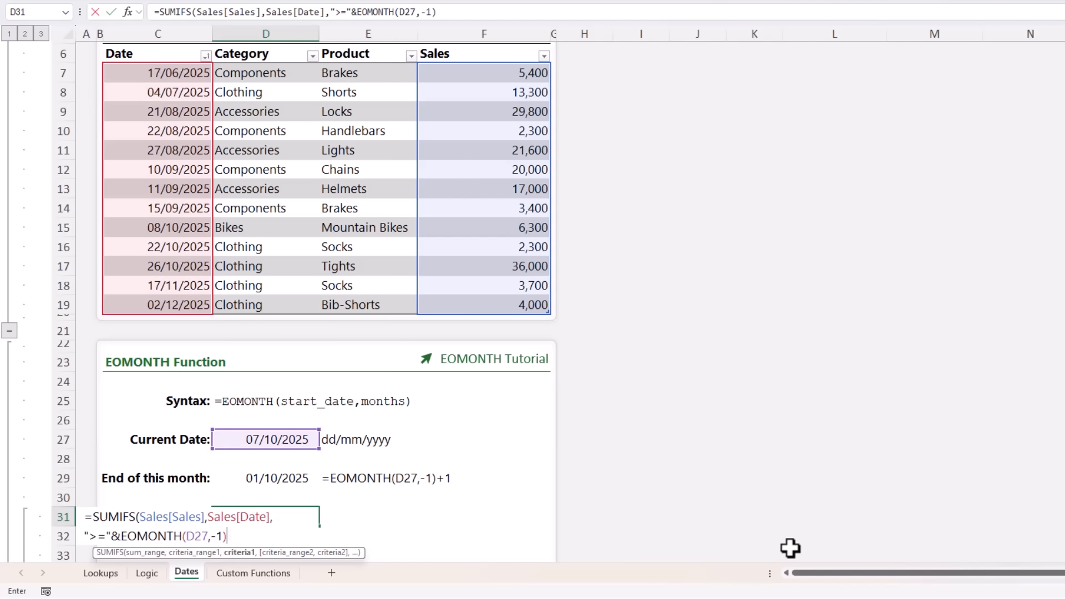
text(+1,)
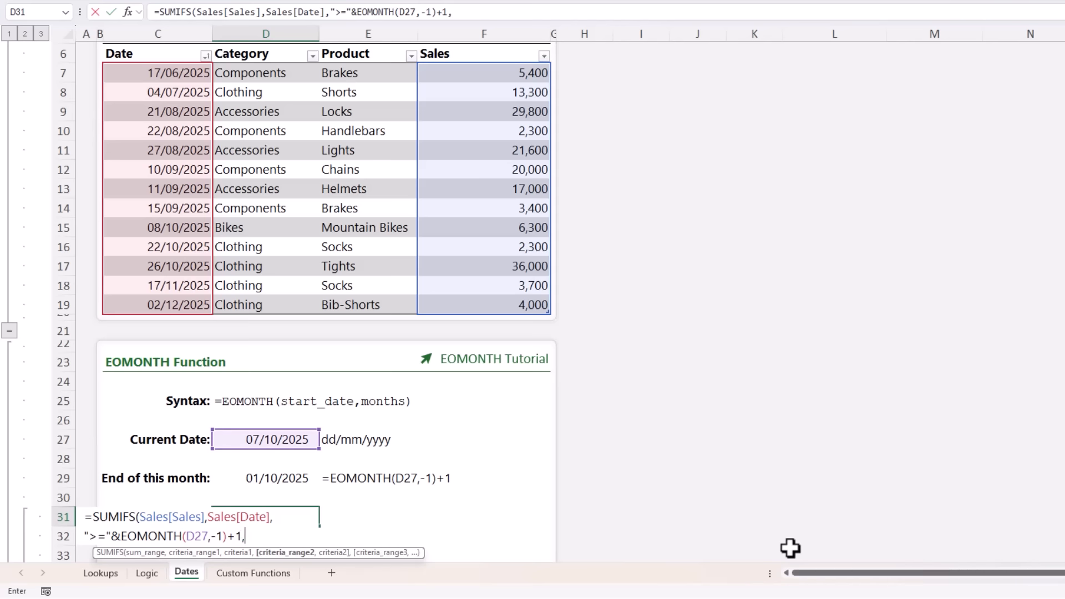
Add Sales[Date] as second criteria range with the criterion "<="&EOMONTH(D27,0) to the SUMIFS formula
click(161, 48)
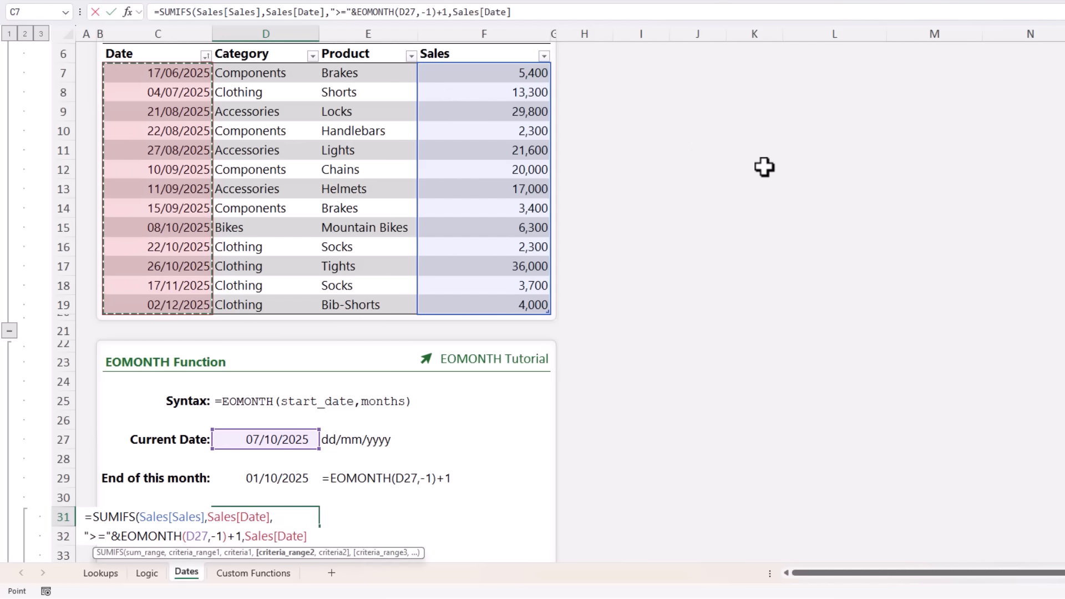
text(,)
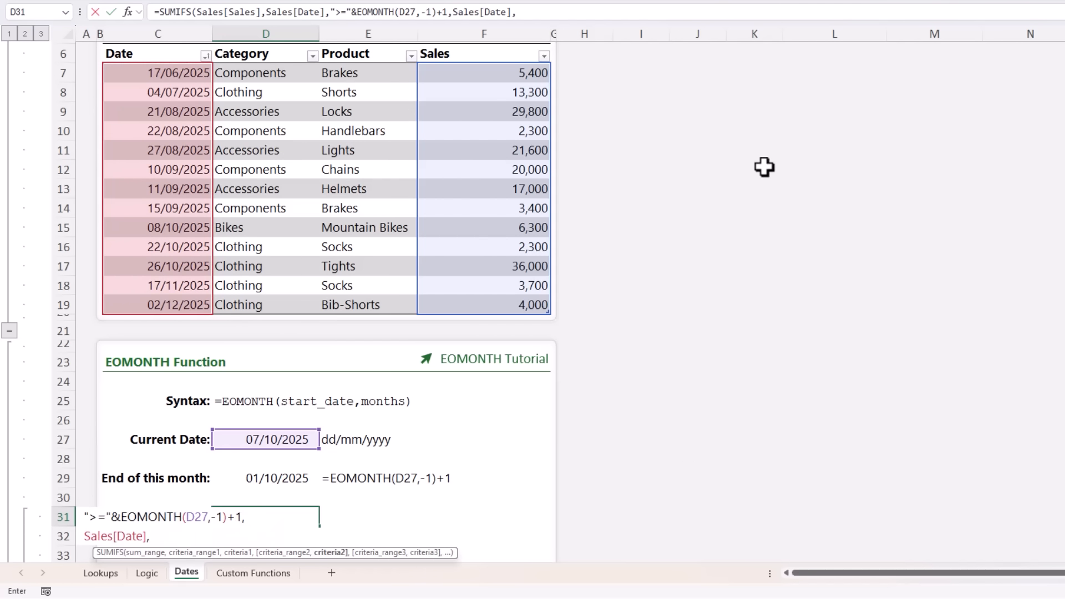
text("<="&eom)
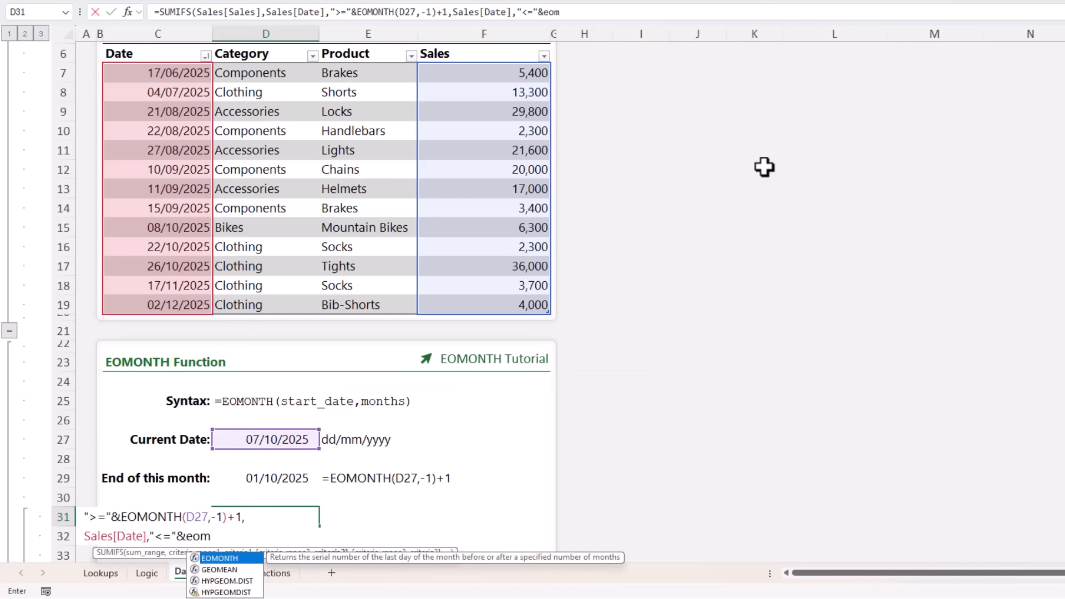
key(Tab)
click(301, 443)
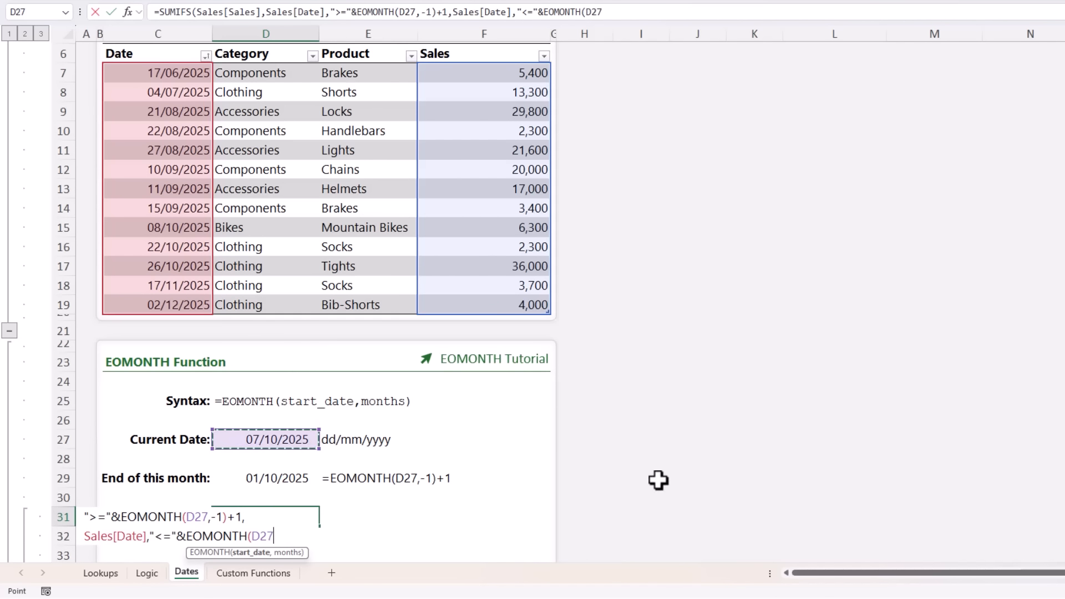
text(,)
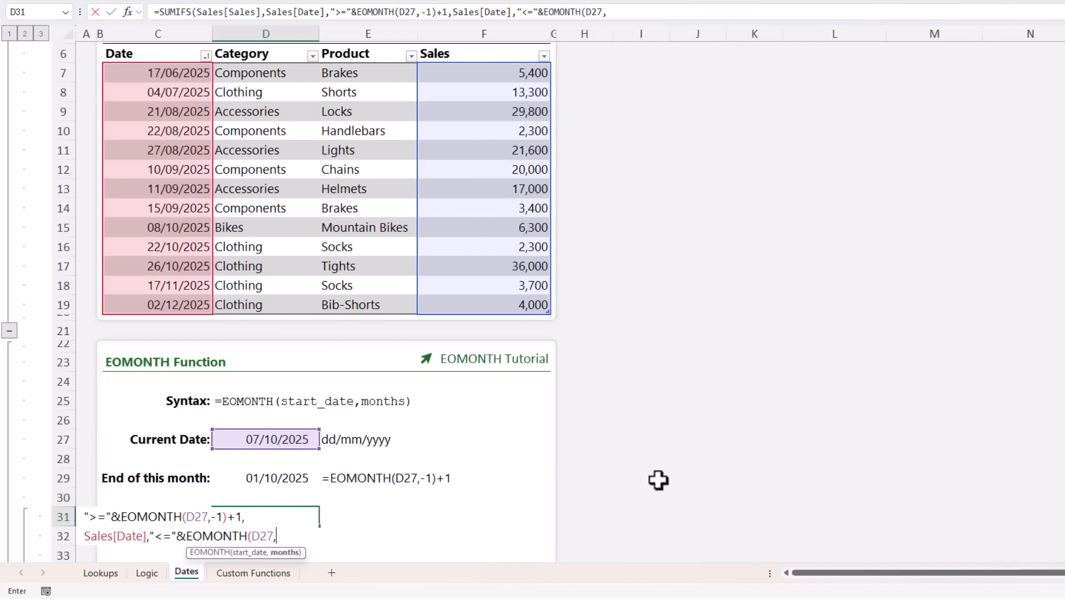
text(0))
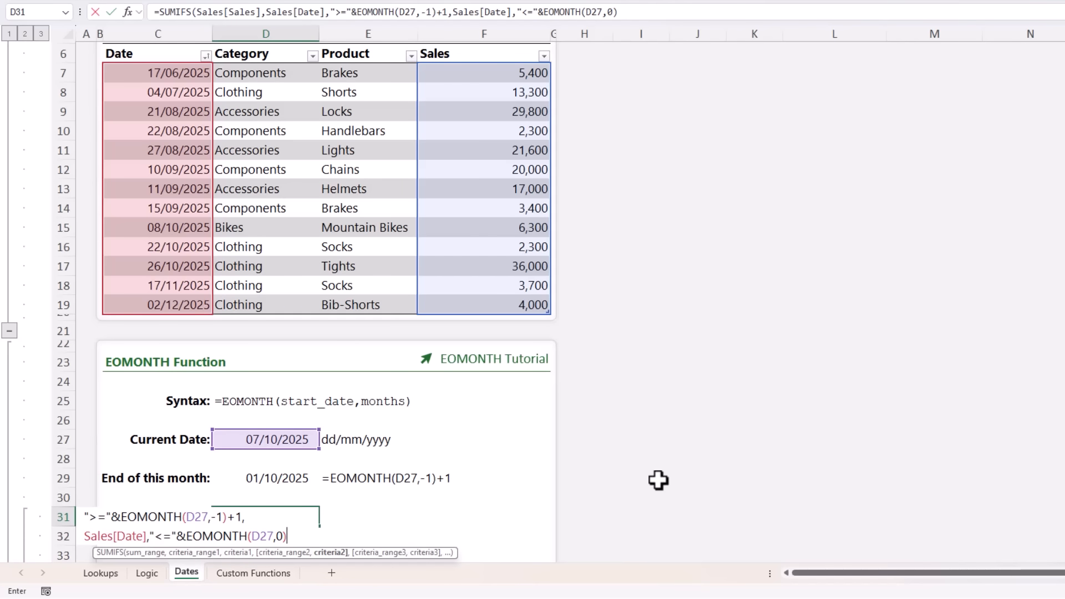
Close and commit the SUMIFS formula in D31, and select the October sales F15:F17 to check its total
text())
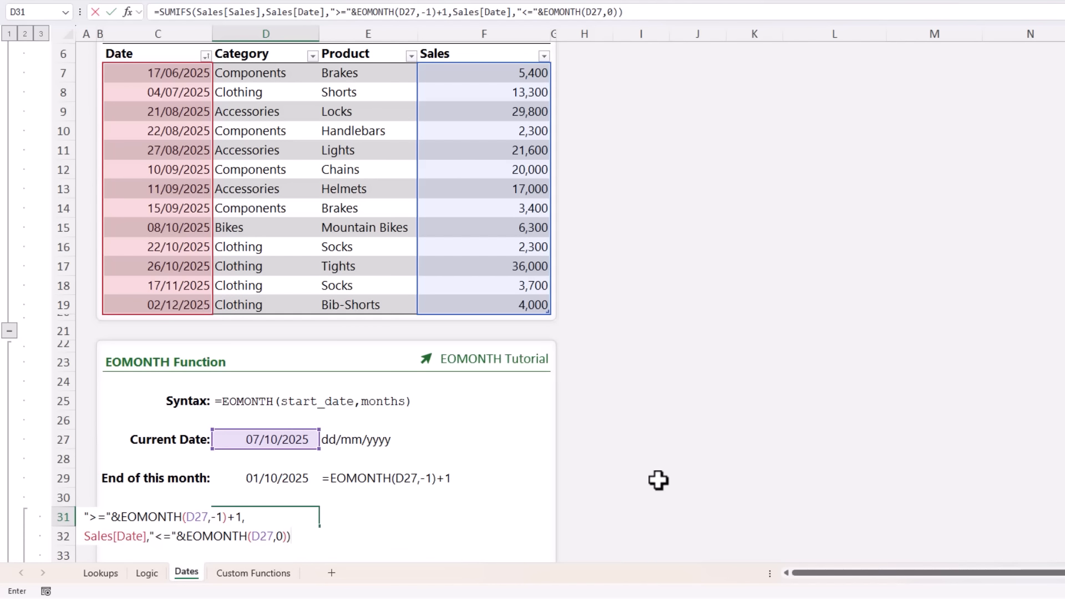
key(Return)
key(Up)
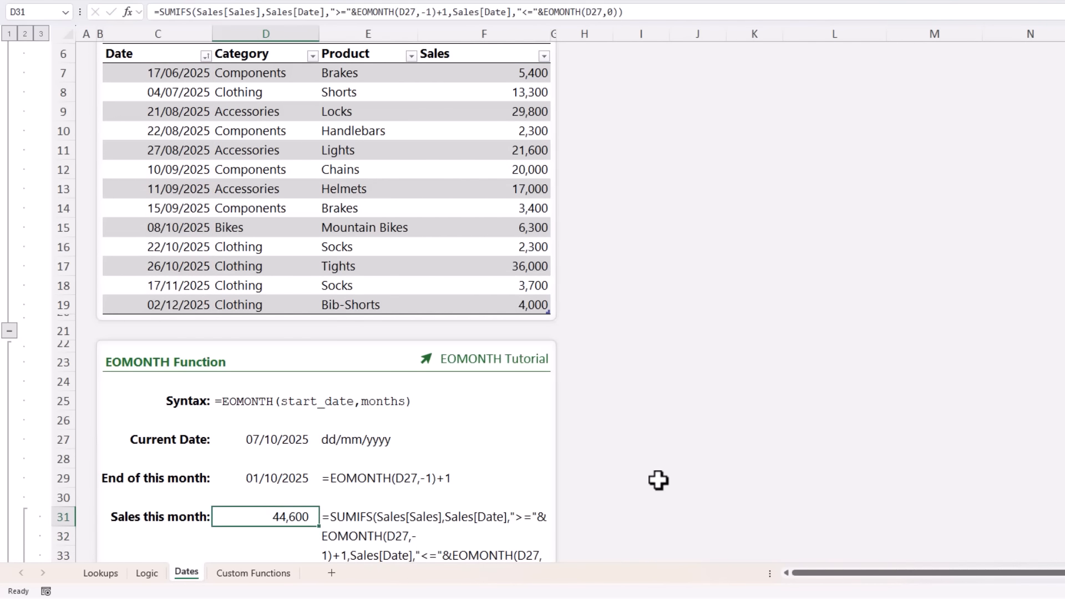
drag(503, 227, 505, 262)
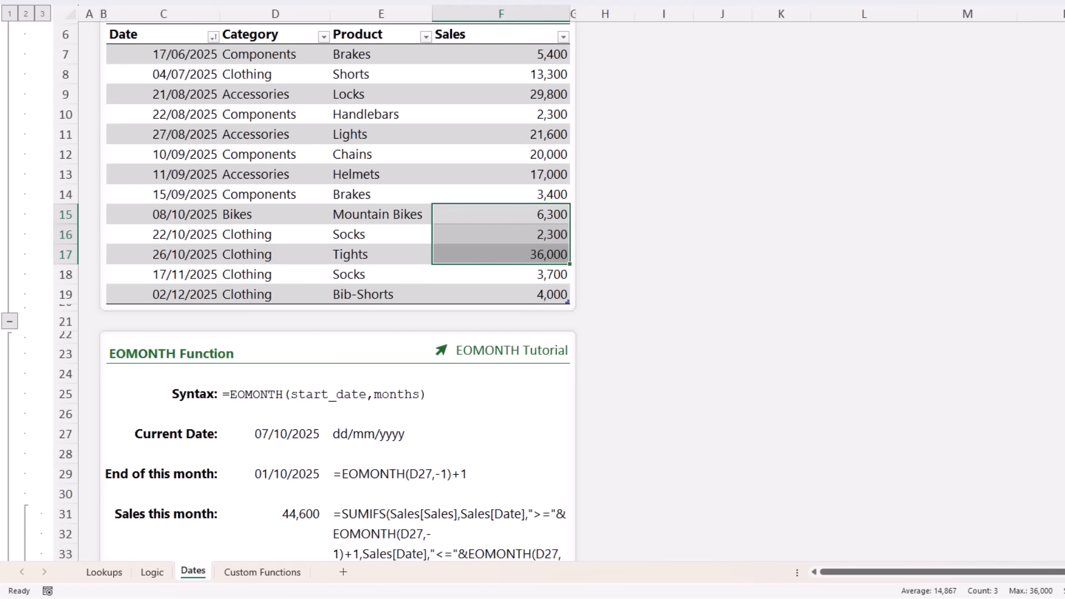
Expand the collapsed List Month End rows and start an EOMONTH formula in D35 with the start date "12/2024"
scroll(298, 180, down, 6)
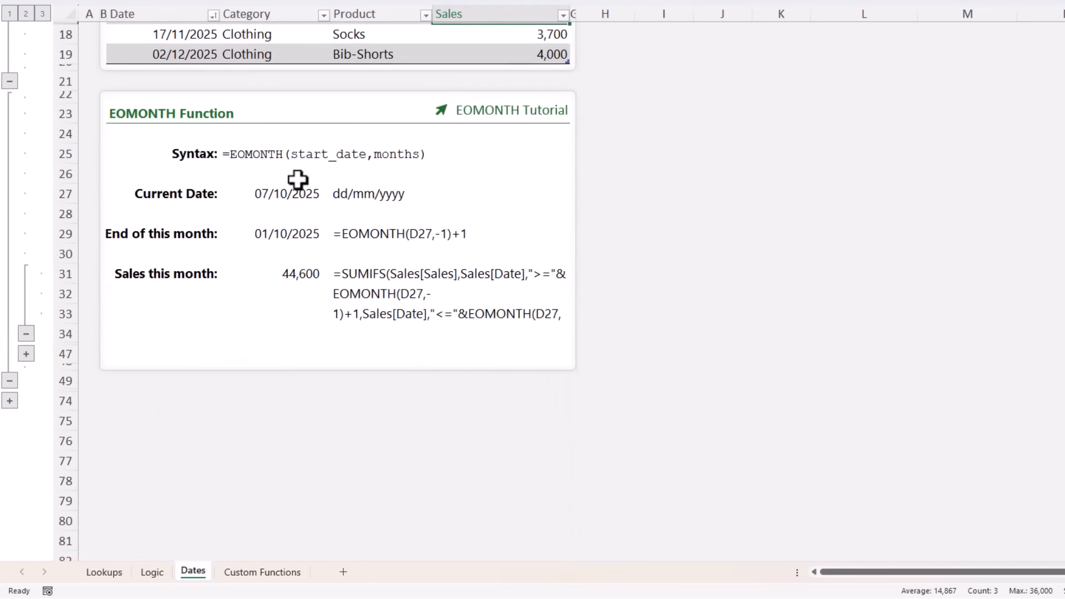
click(26, 234)
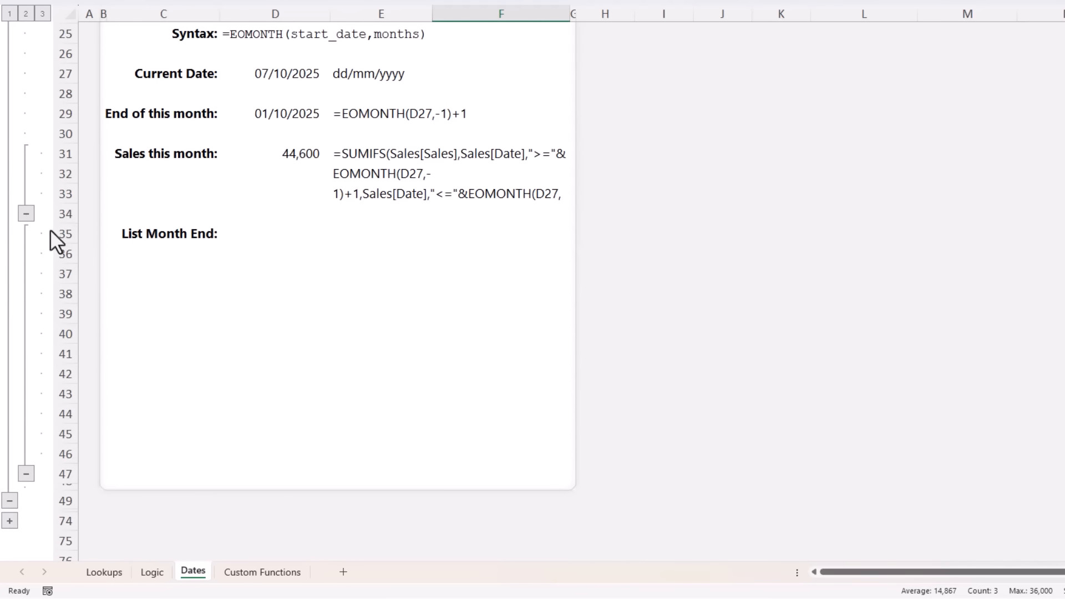
click(255, 234)
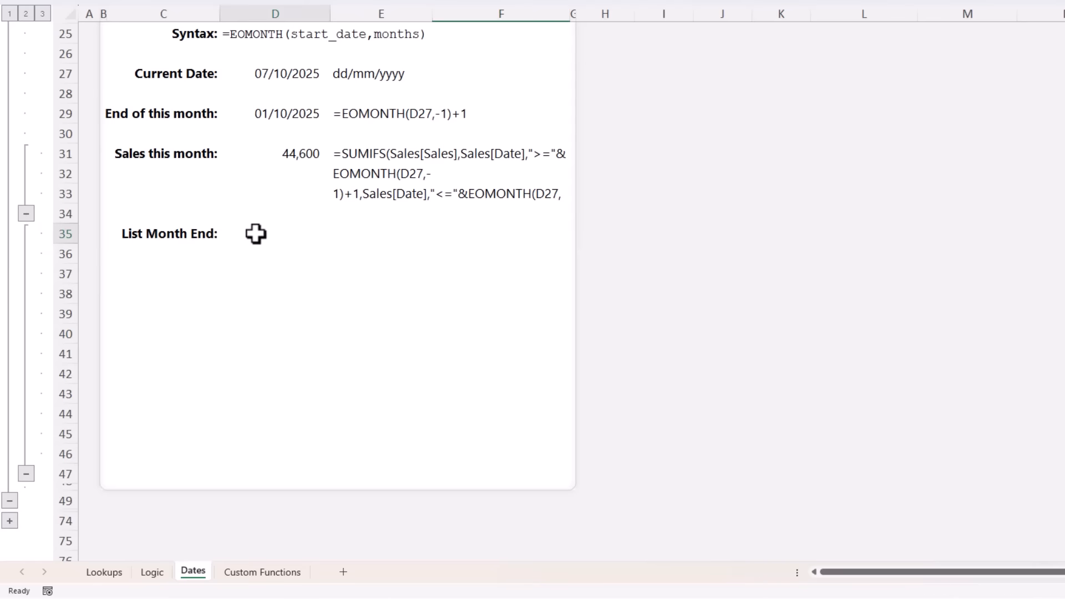
text(=eom)
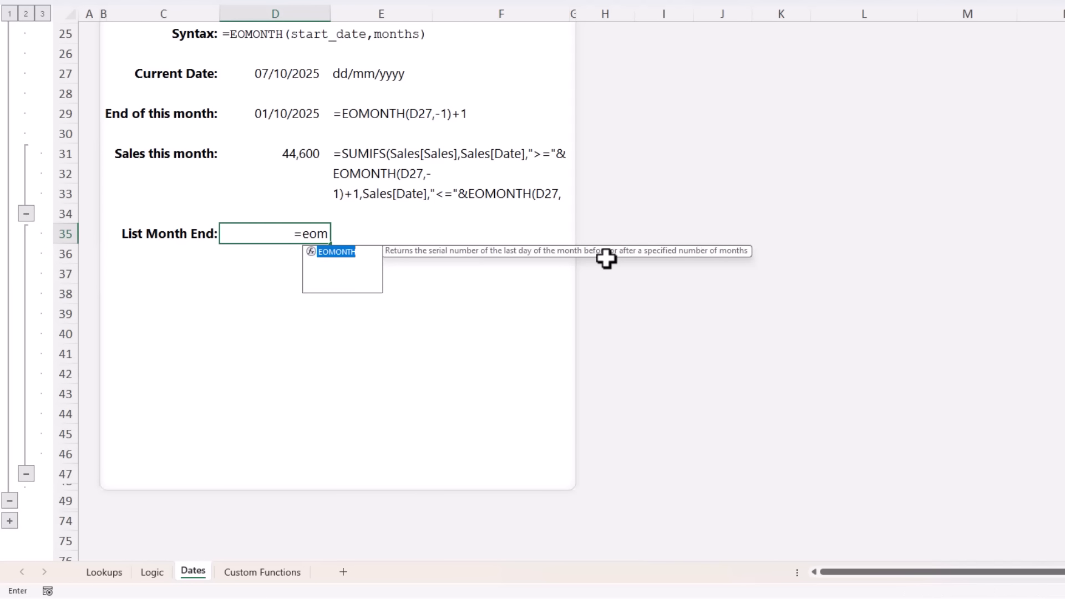
key(Tab)
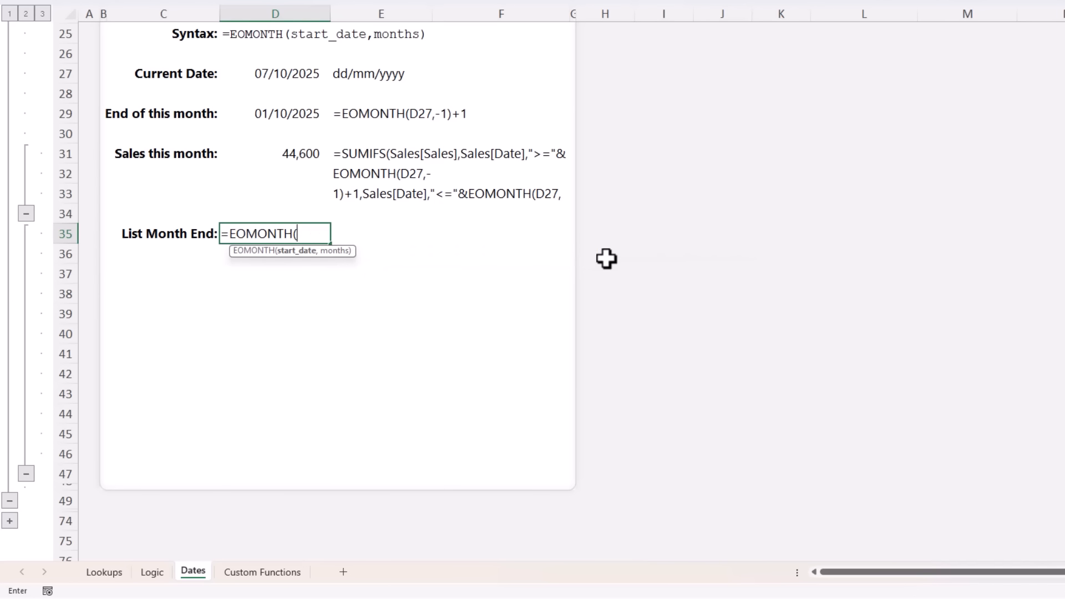
text("12/2024)
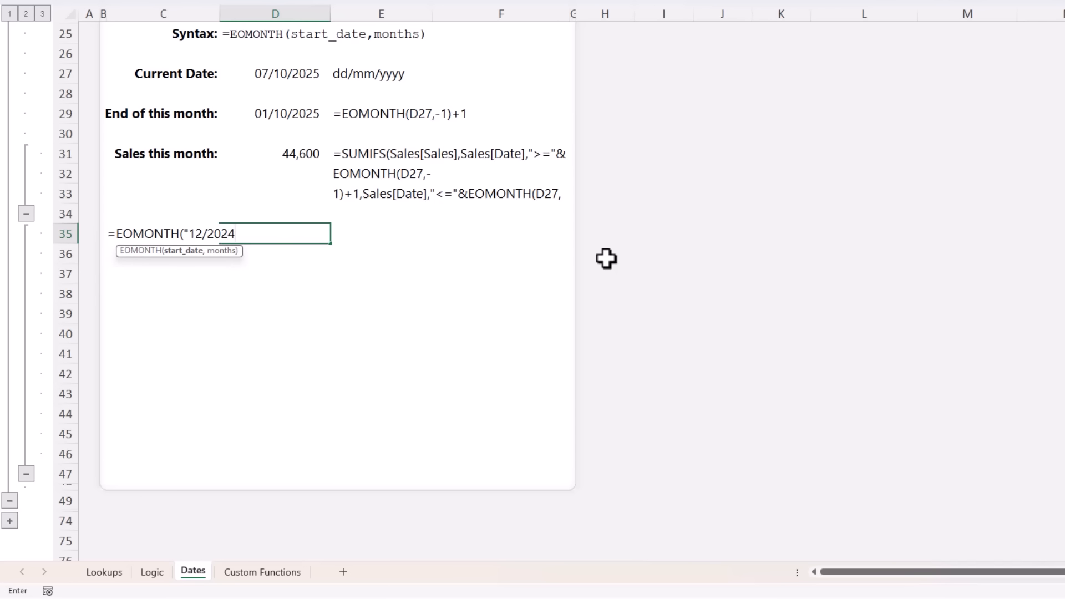
text(")
text(,)
Nest SEQUENCE(12) as the months argument of the EOMONTH formula in D35
text(seq)
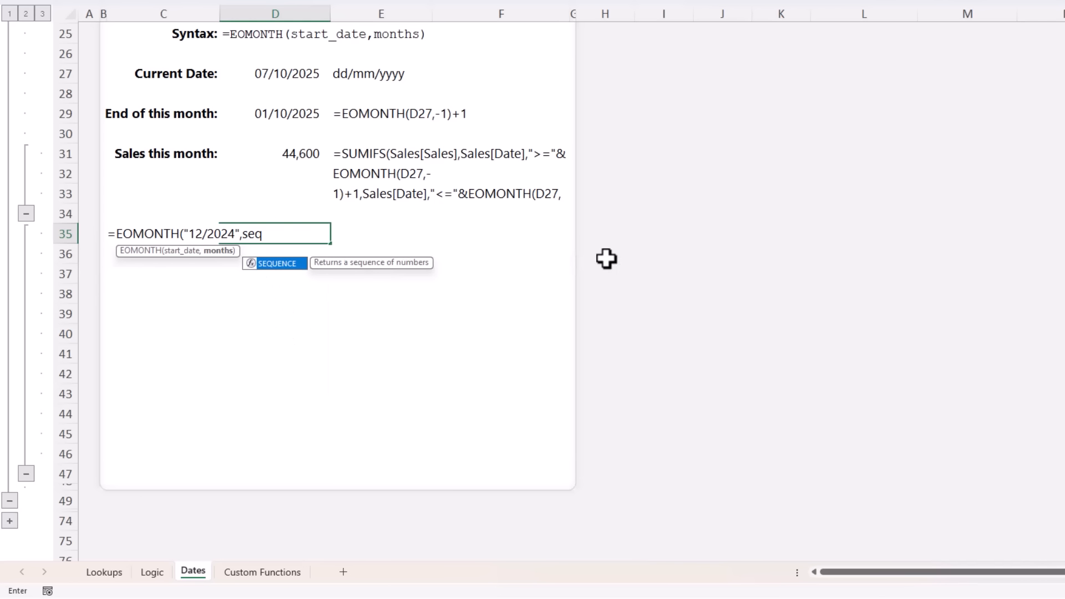
key(Tab)
text(12)
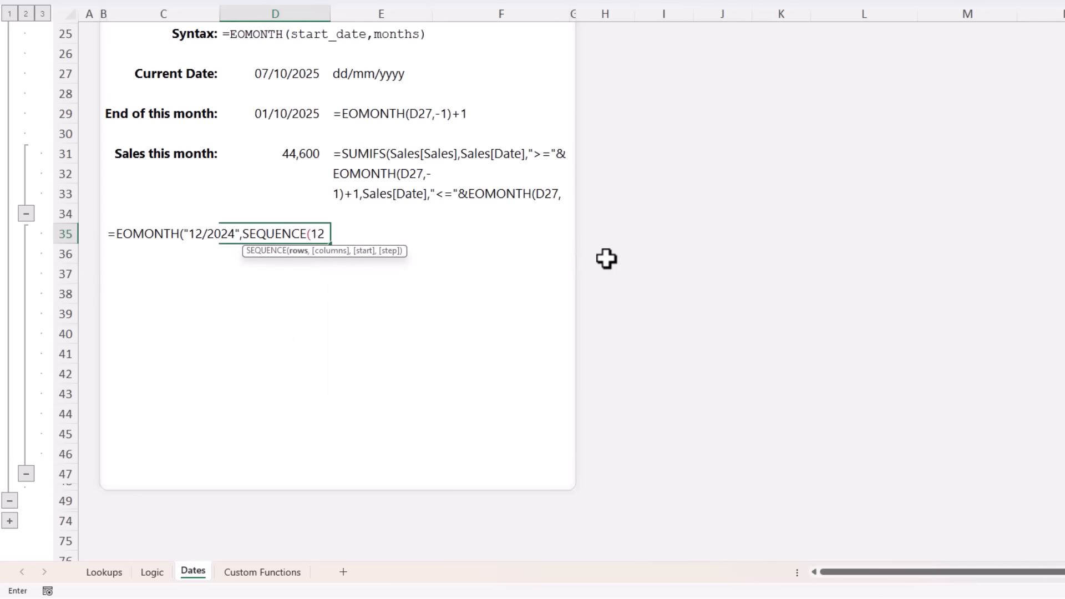
text())
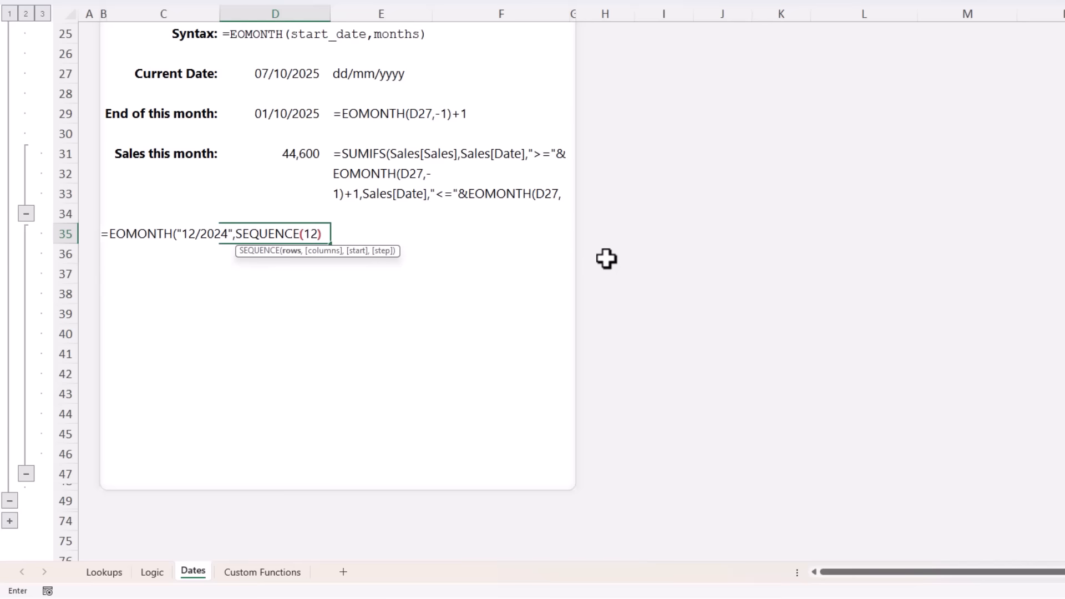
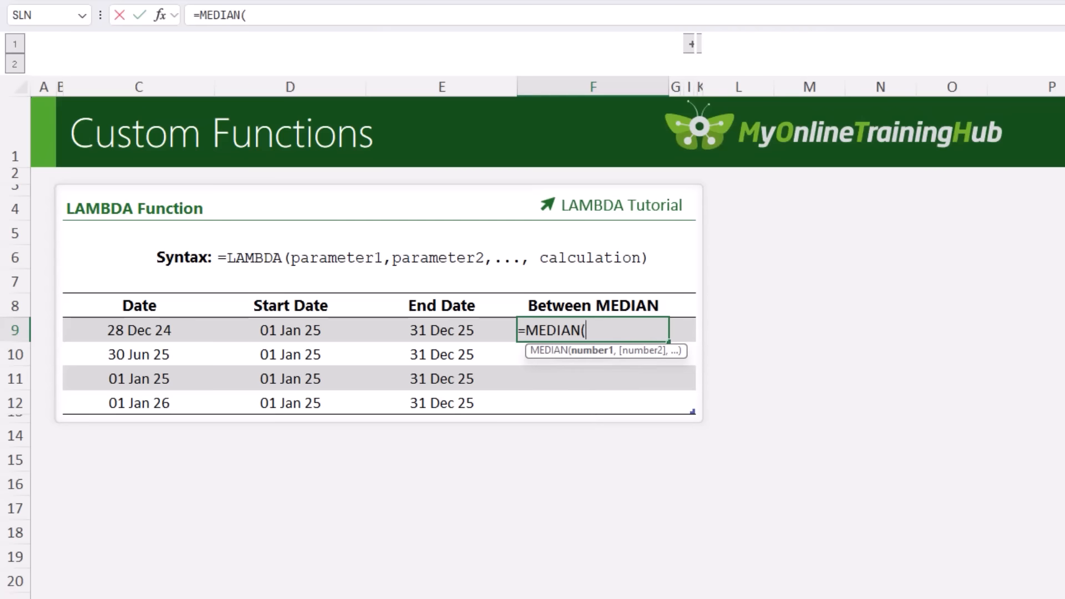
Complete the MEDIAN formula in F9 with the row's Date, Start Date and End Date as arguments and commit it
click(172, 332)
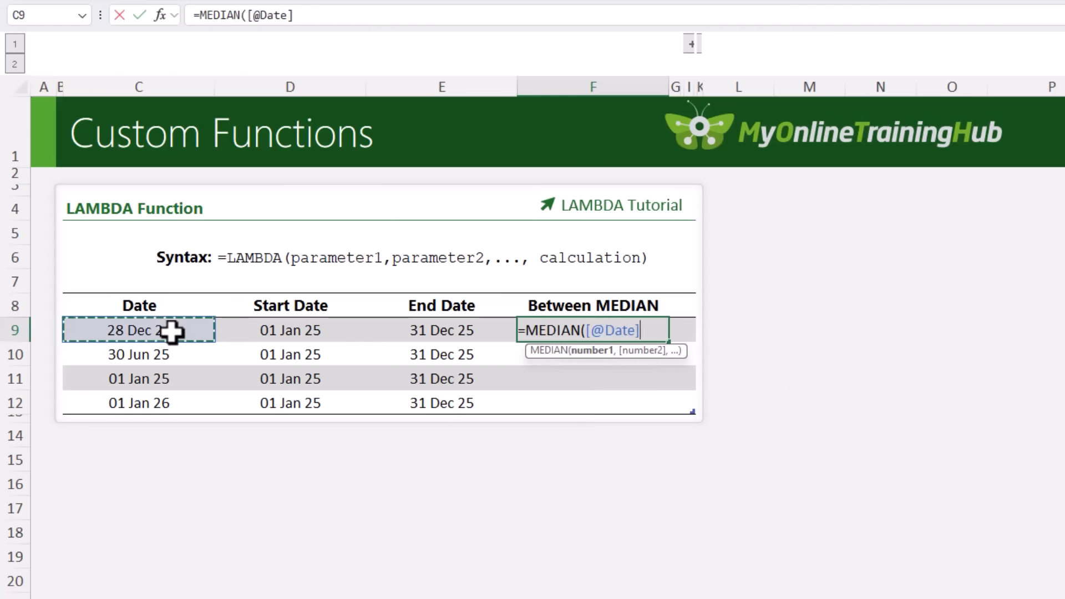
text(,)
click(287, 330)
text(,)
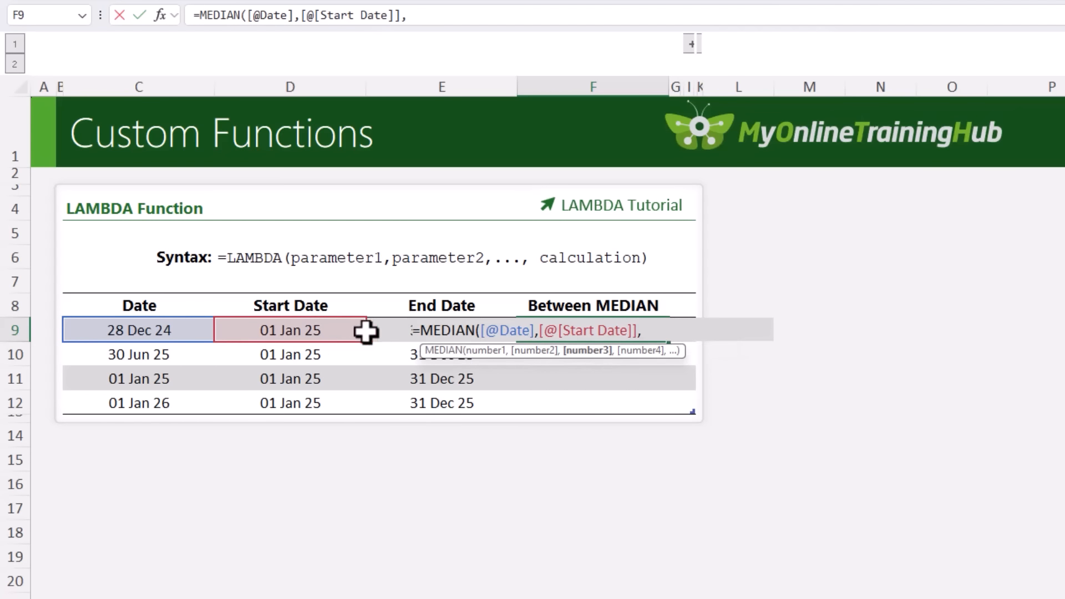
click(371, 330)
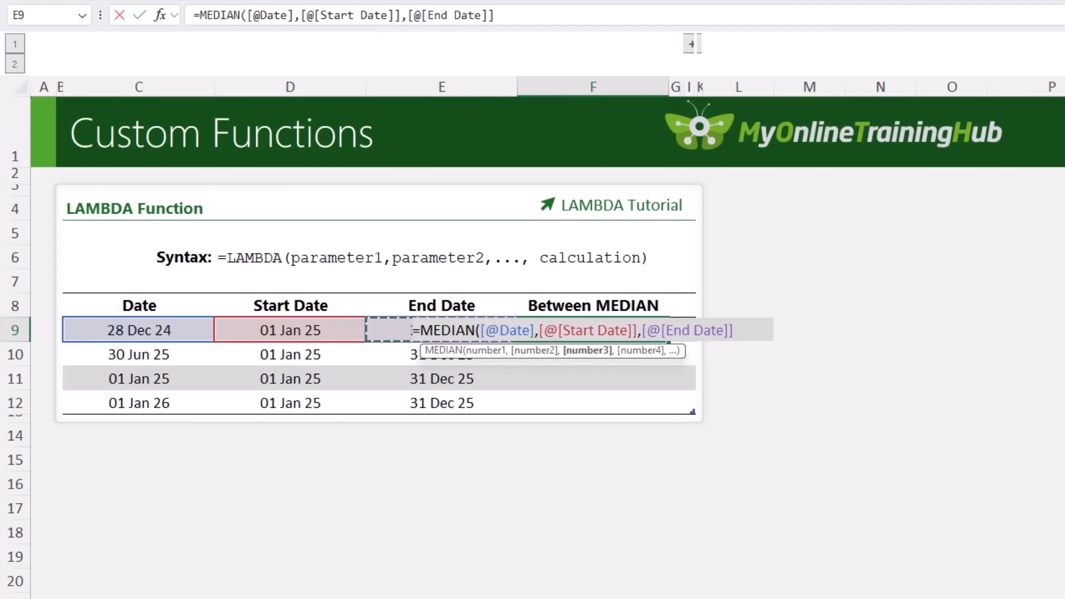
text())
key(Return)
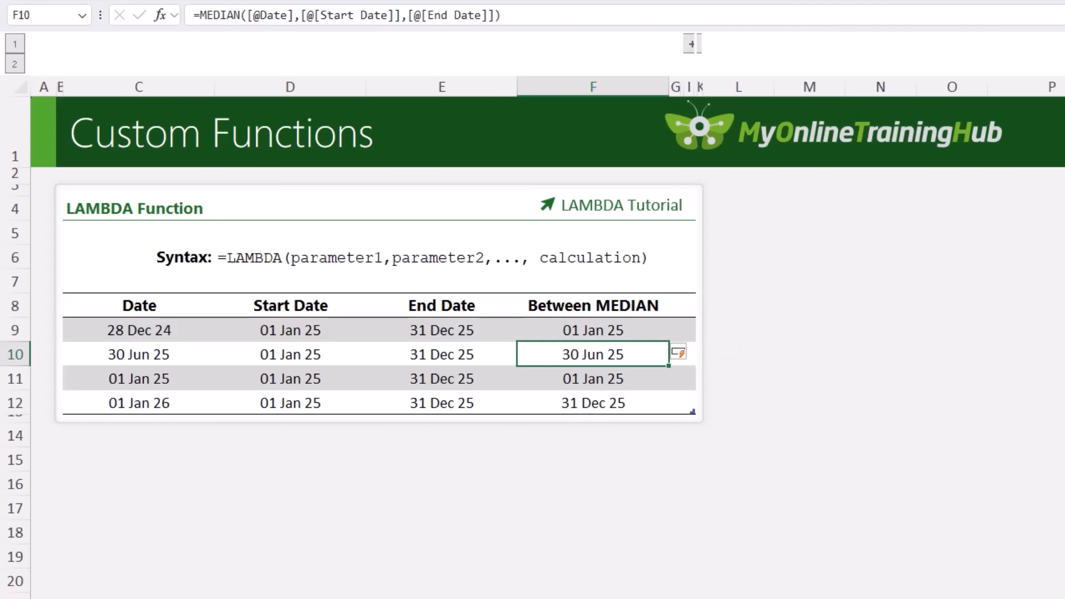
key(Down)
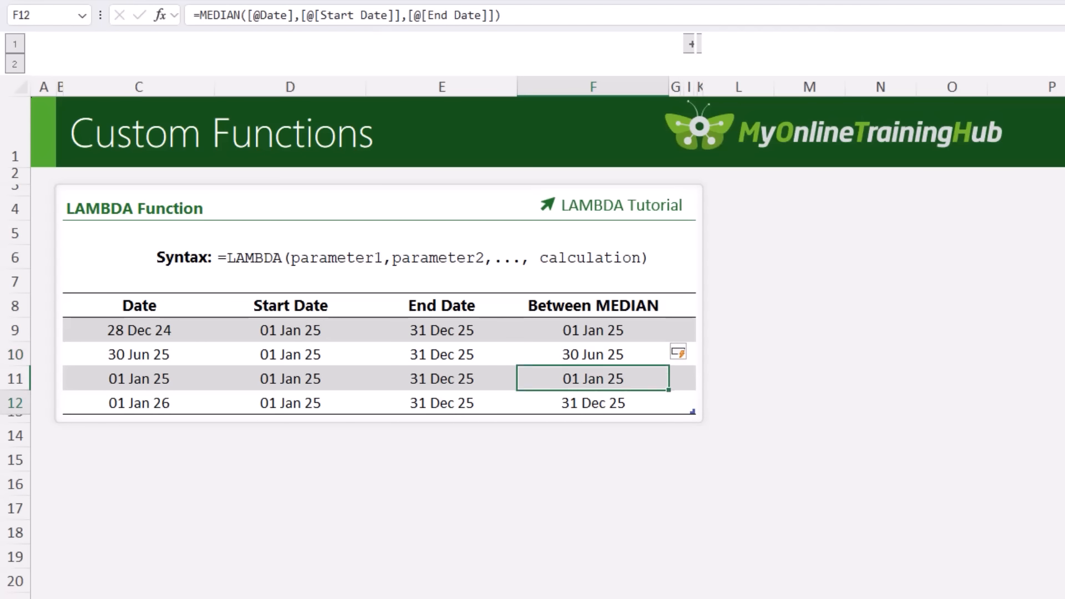
key(Down)
key(Up)
key(Up)
key(Up)
key(F2)
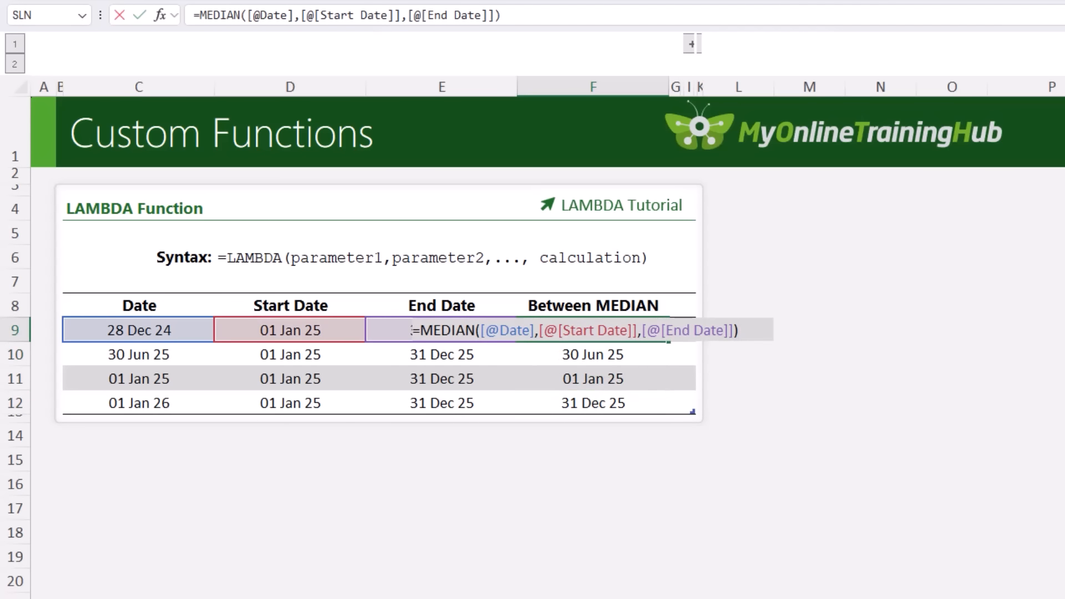
click(413, 331)
text(=)
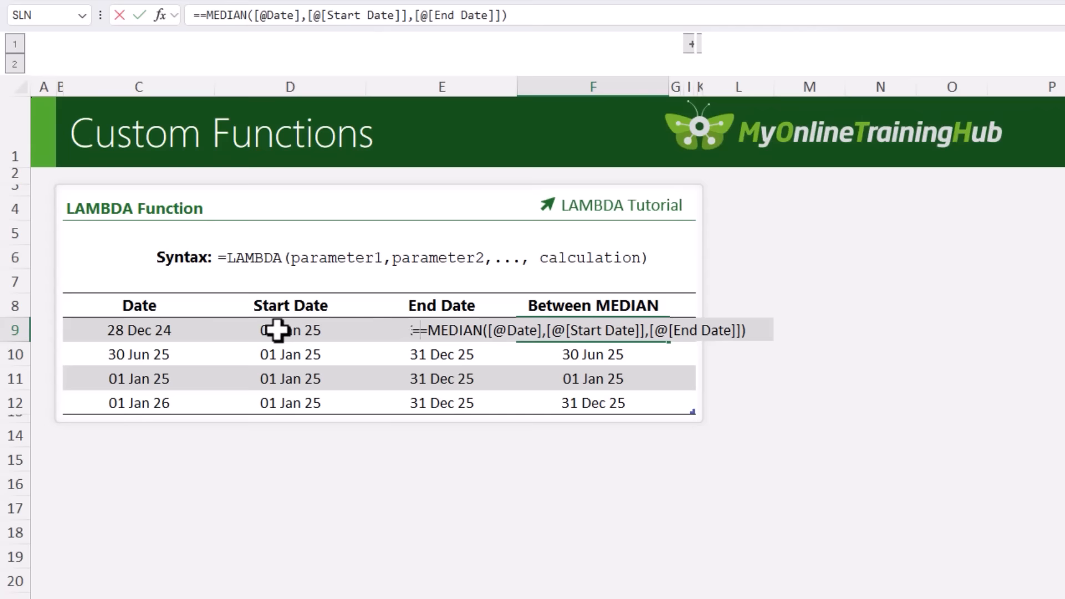
click(139, 330)
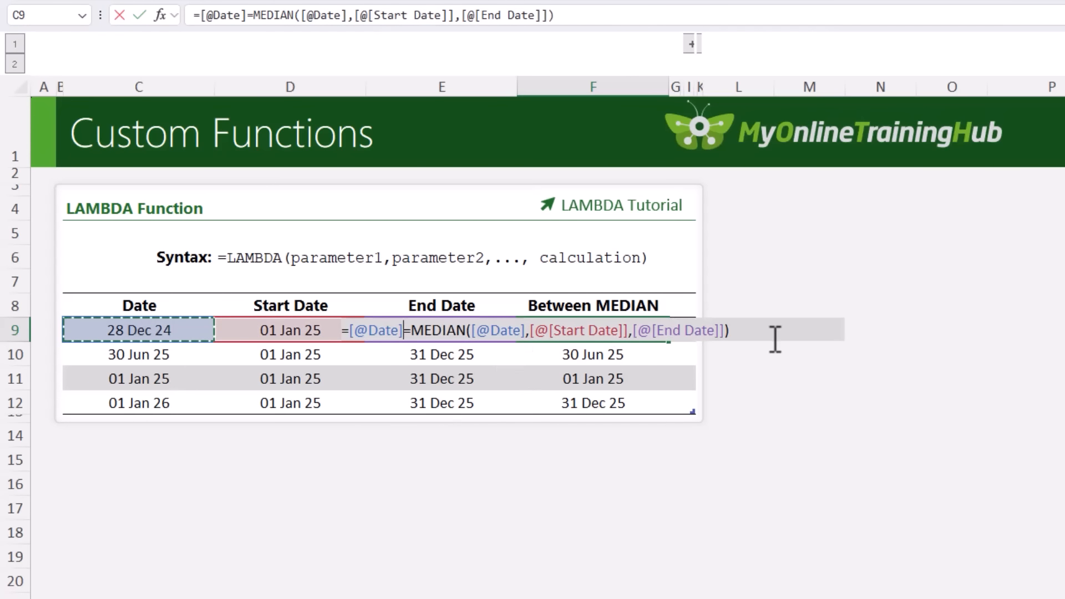
key(Return)
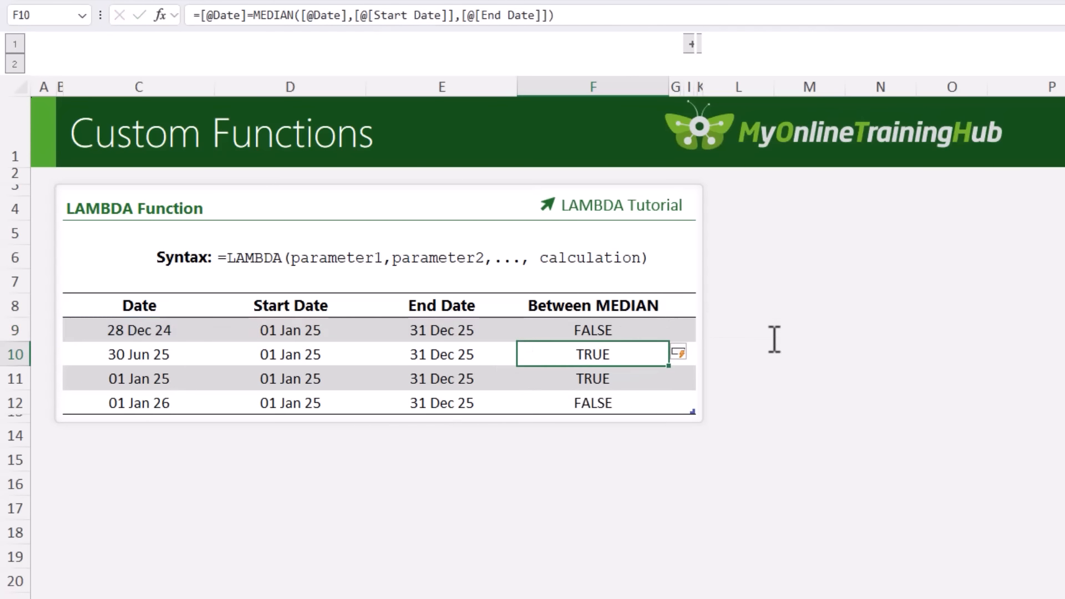
Review the Between MEDIAN results in F9:F12 against each row's date, start date and end date
key(Up)
key(Down)
key(shift+Down)
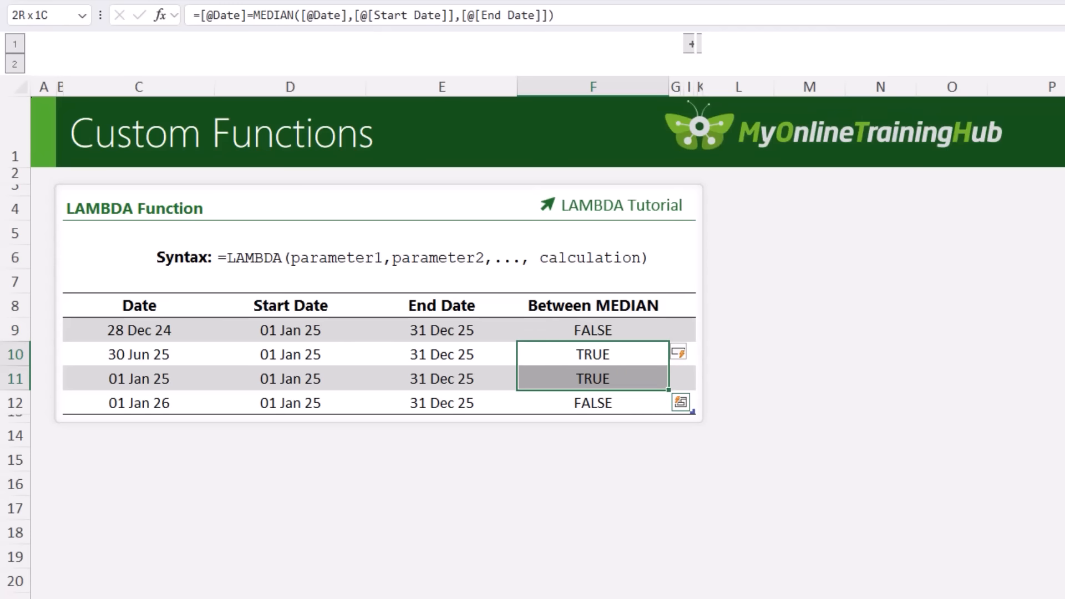
key(Up)
key(Up)
key(Down)
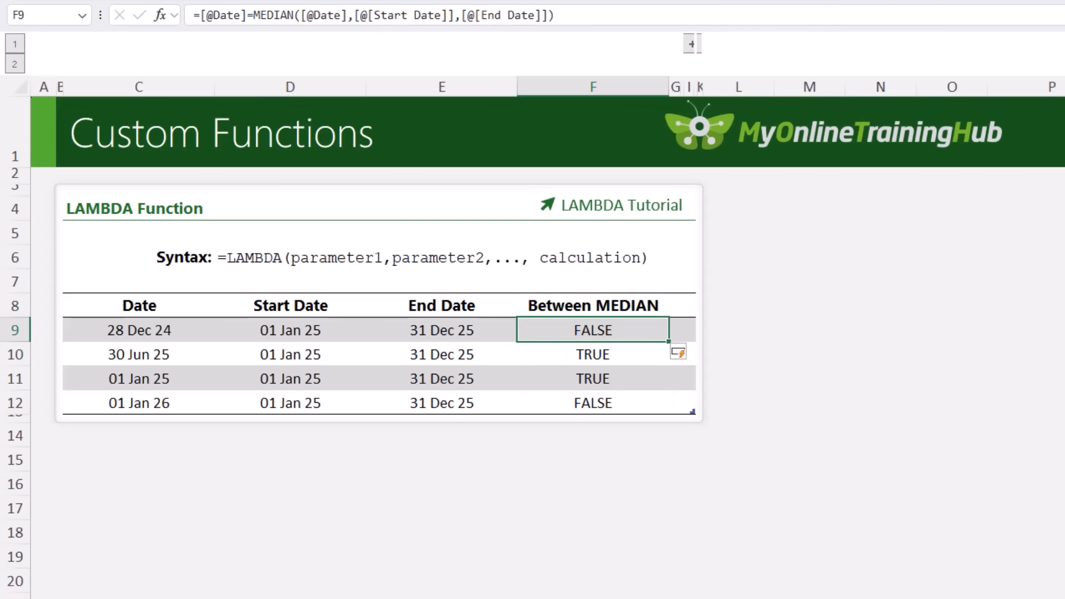
key(Down)
key(Down)
key(Down)
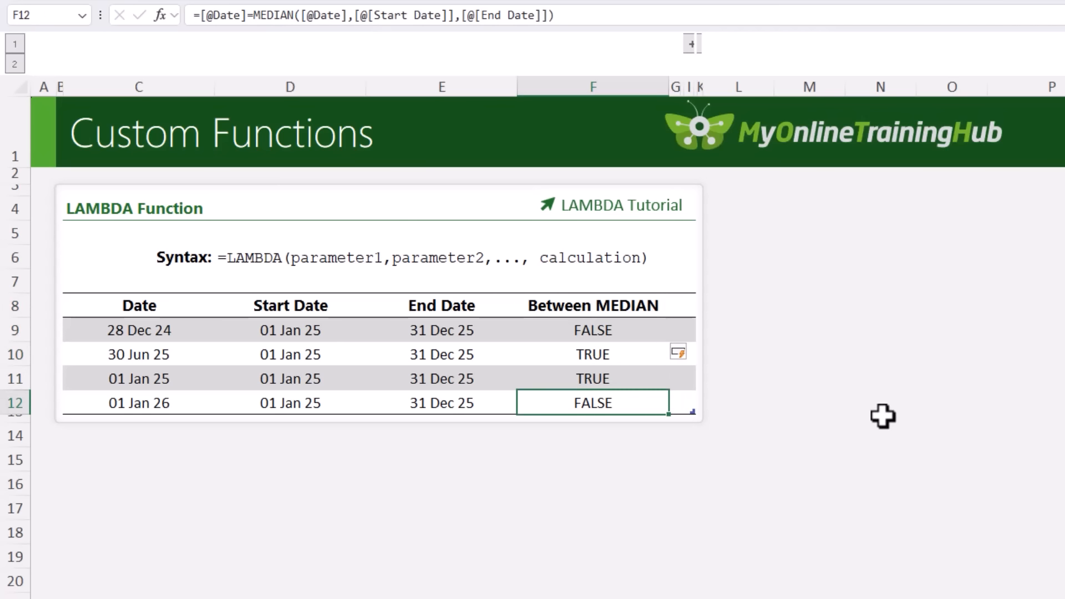
Expand the collapsed Between LAMBDA column and start a LAMBDA formula in H9 with the parameters date, startDate and endDate
click(692, 44)
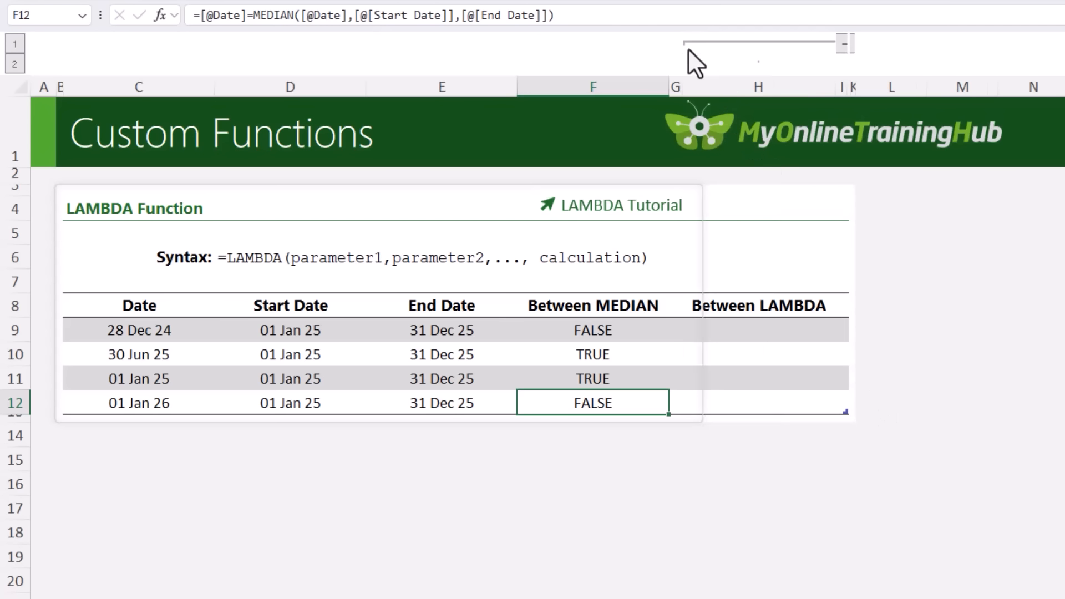
click(730, 332)
text(=lamb)
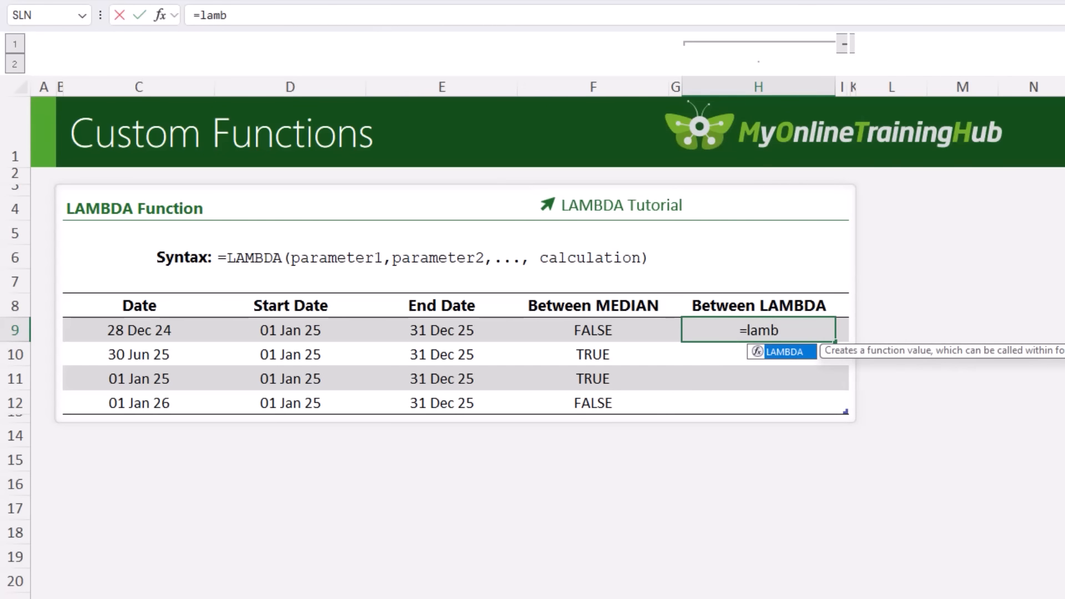
key(Tab)
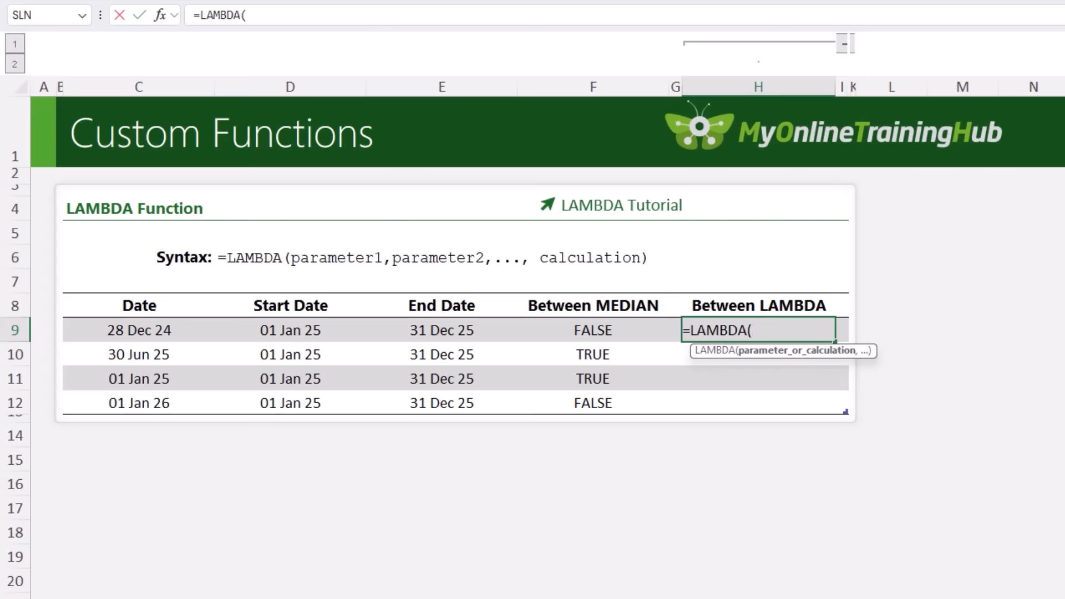
text(date, start)
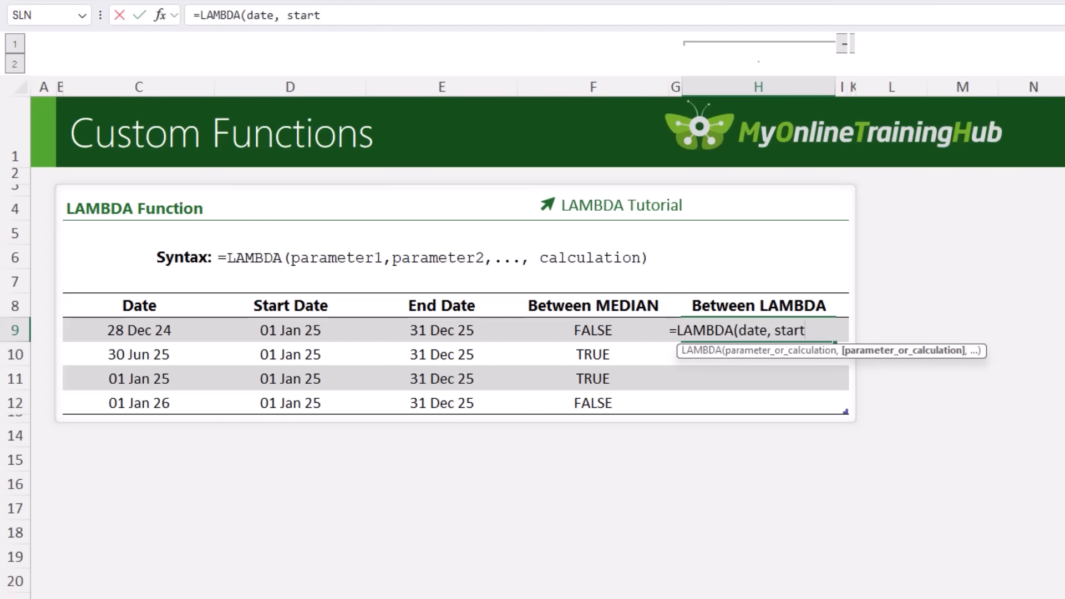
text(Date, )
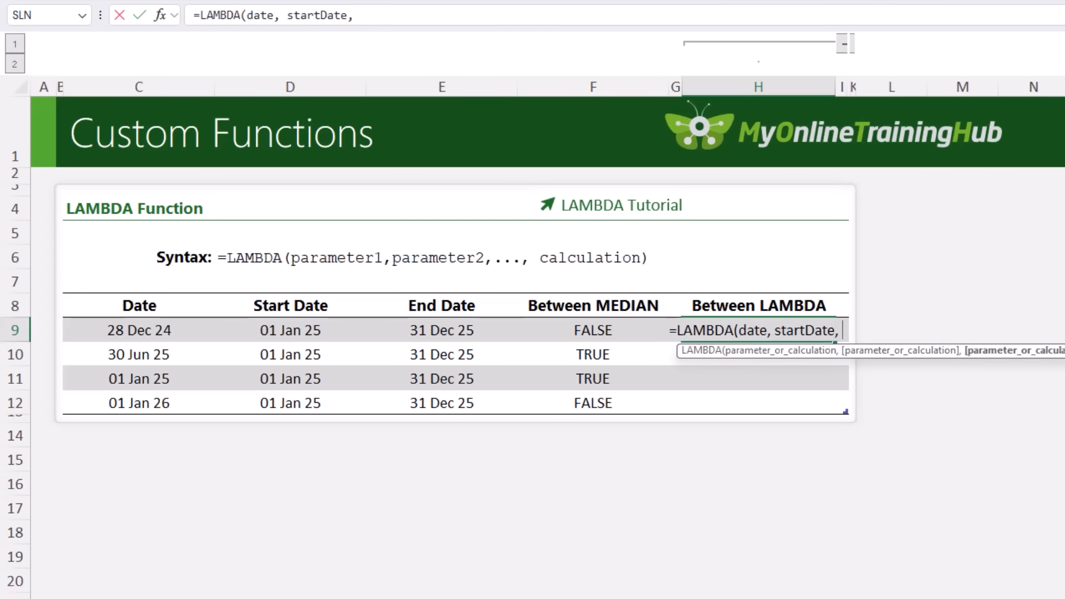
text(endDate,)
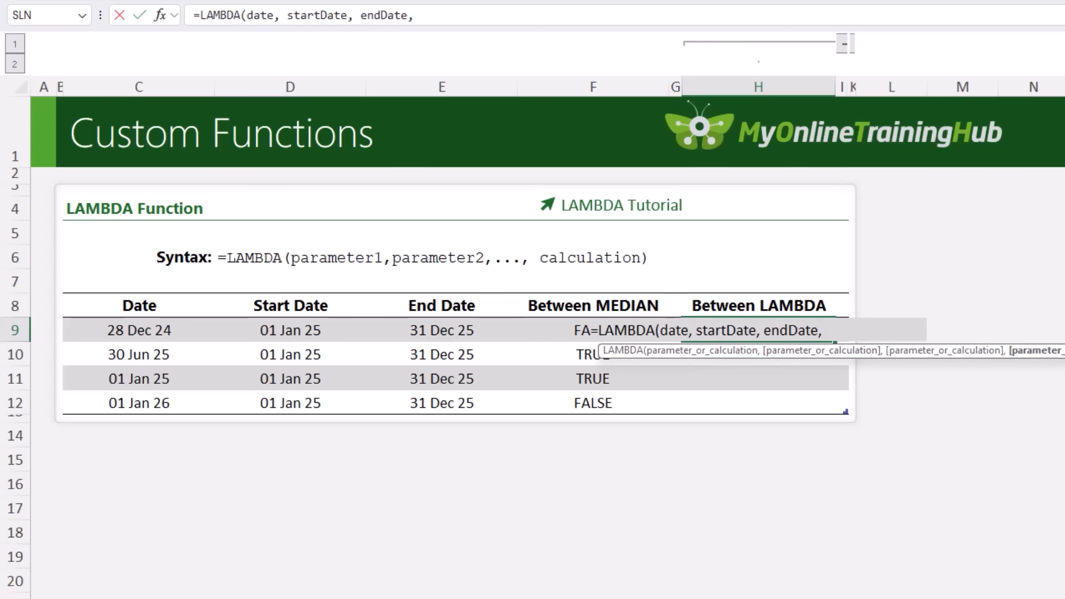
Add the calculation date=MEDIAN(date, startDate, endDate) to the LAMBDA in H9 and close both functions
text(date=med)
key(Tab)
text(date, )
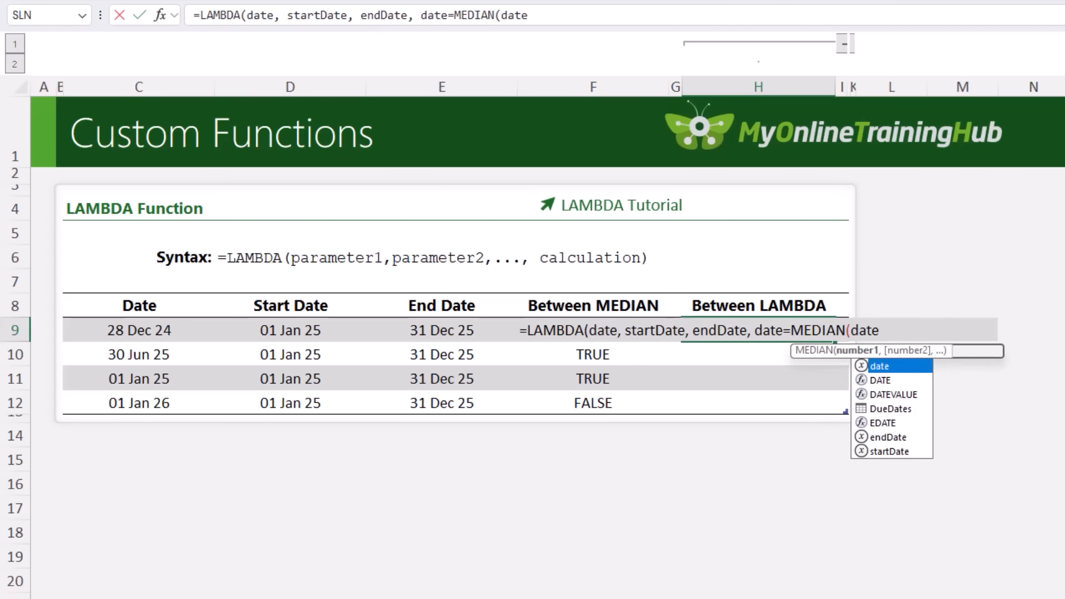
text(start)
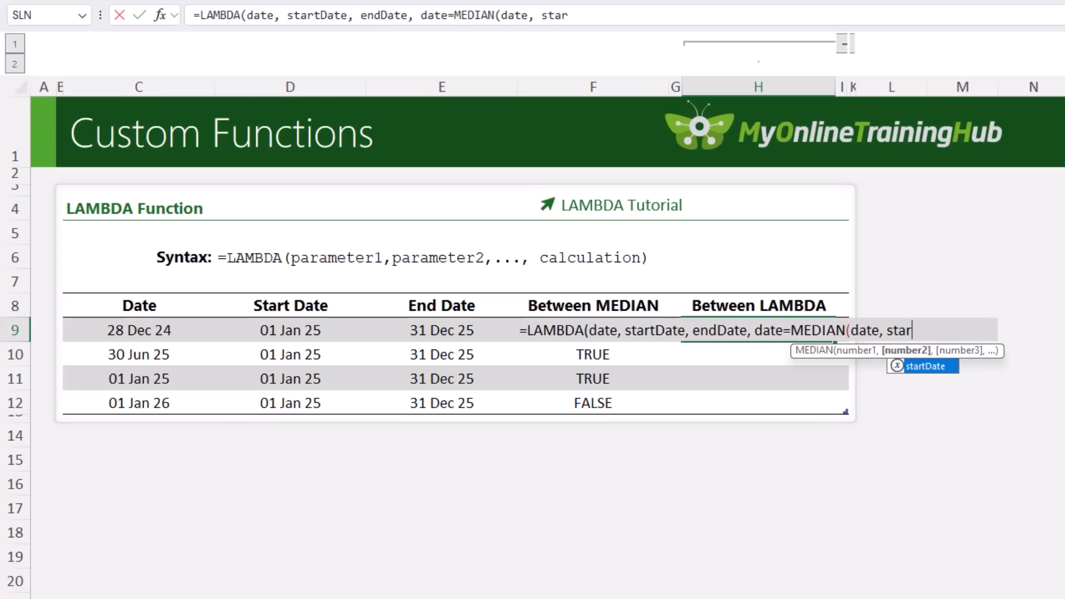
key(Tab)
text(, )
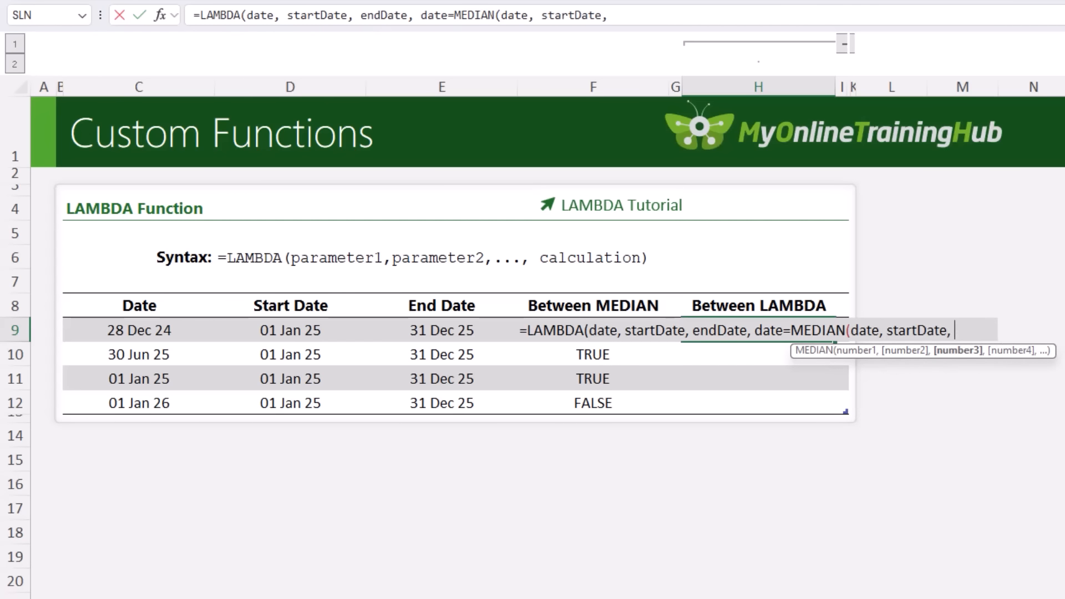
text(end)
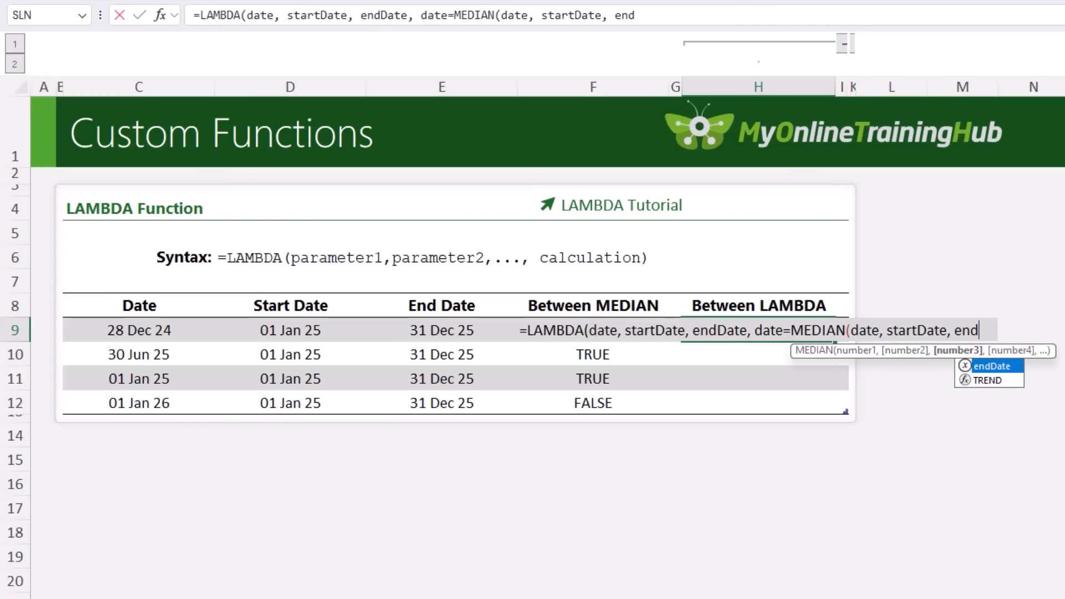
key(Tab)
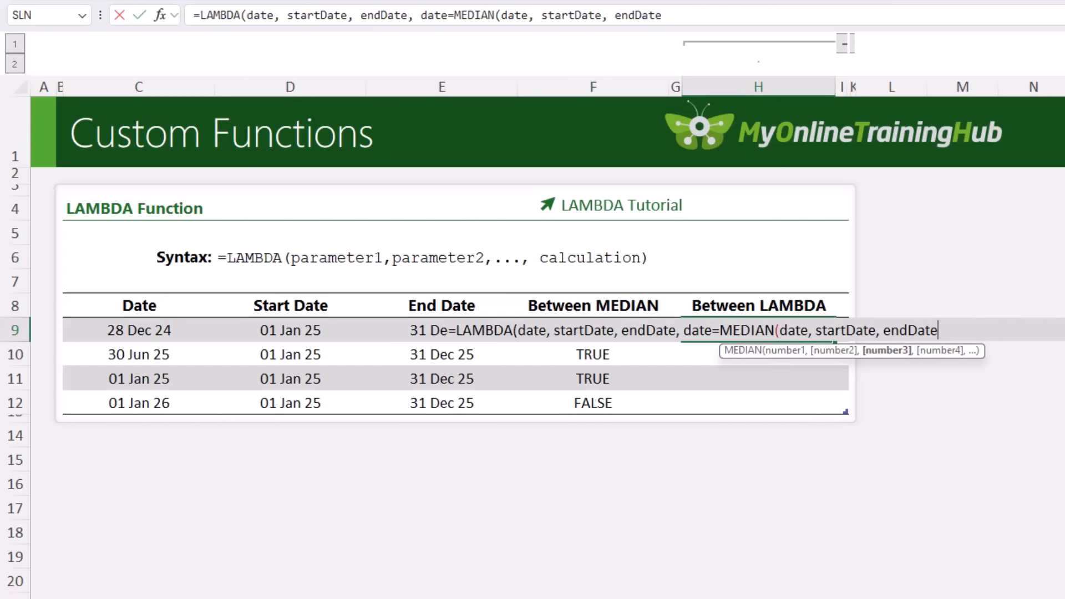
text()))
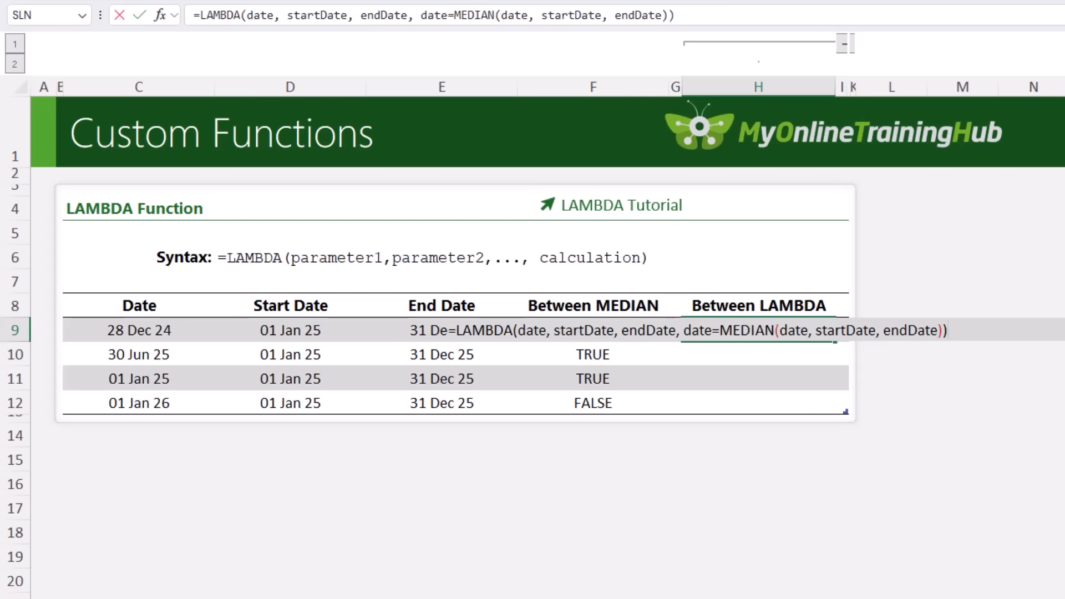
Append the row's Date, Start Date and End Date as the LAMBDA's input arguments in H9 and commit the formula
text(()
click(157, 332)
text(,)
click(248, 325)
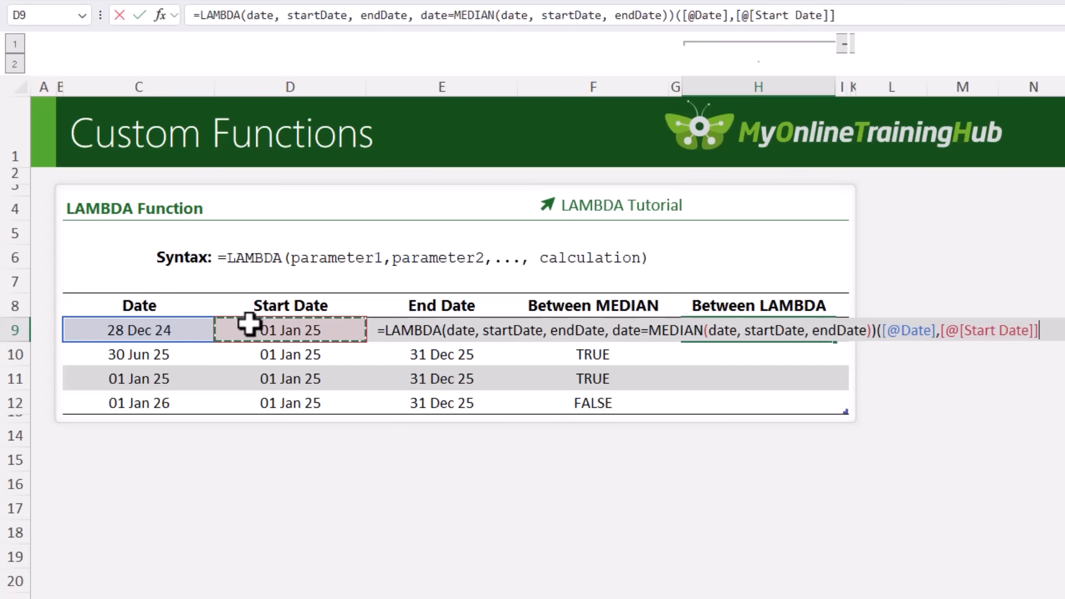
text(,)
click(396, 354)
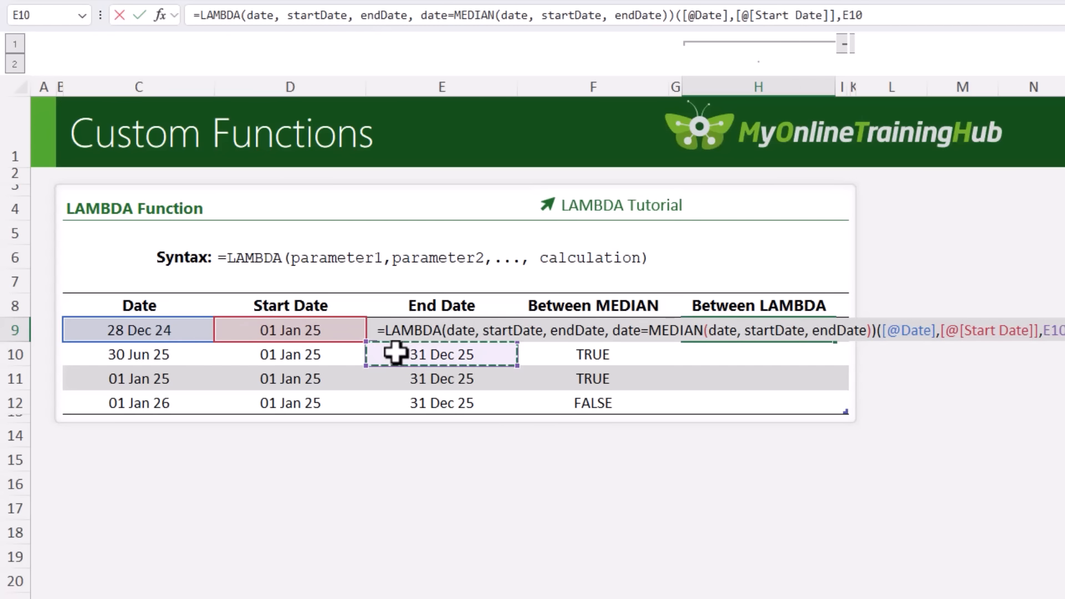
key(Up)
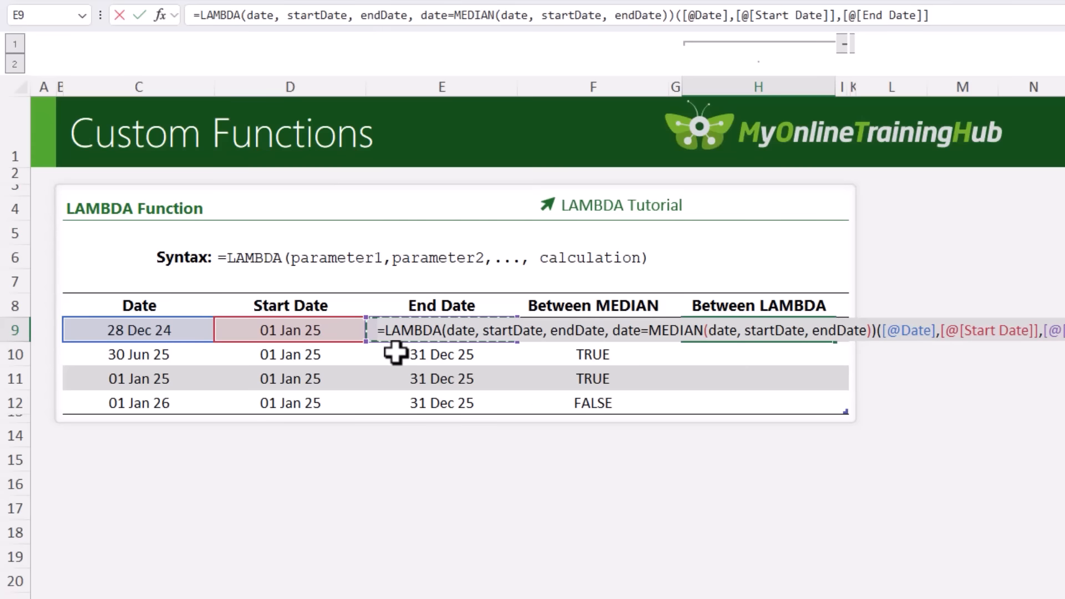
text())
key(Return)
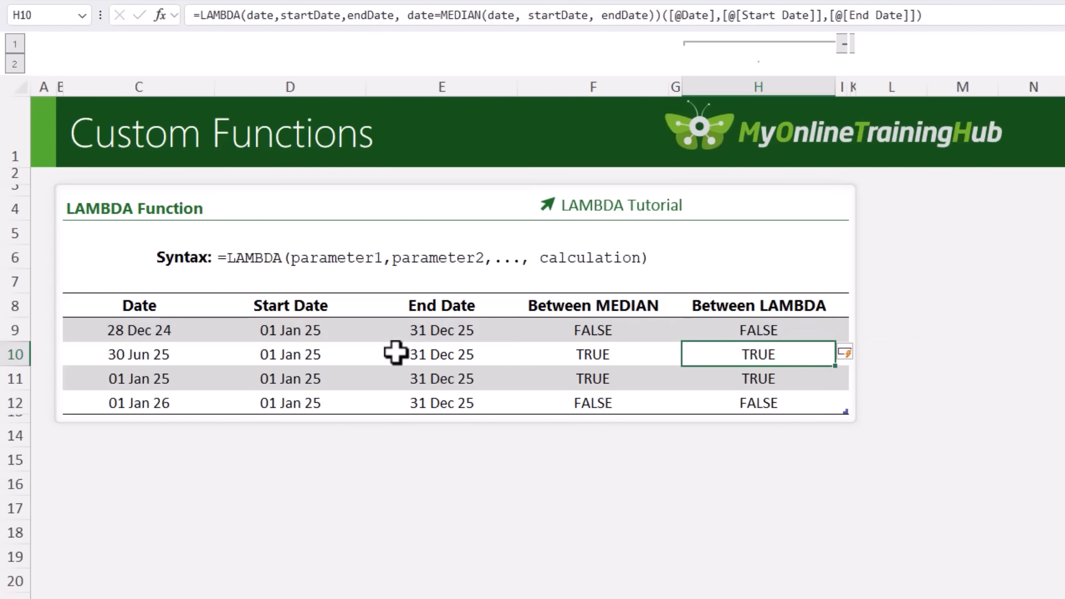
Compare the Between MEDIAN and Between LAMBDA results and their formulas across the table rows
key(Left)
key(Left)
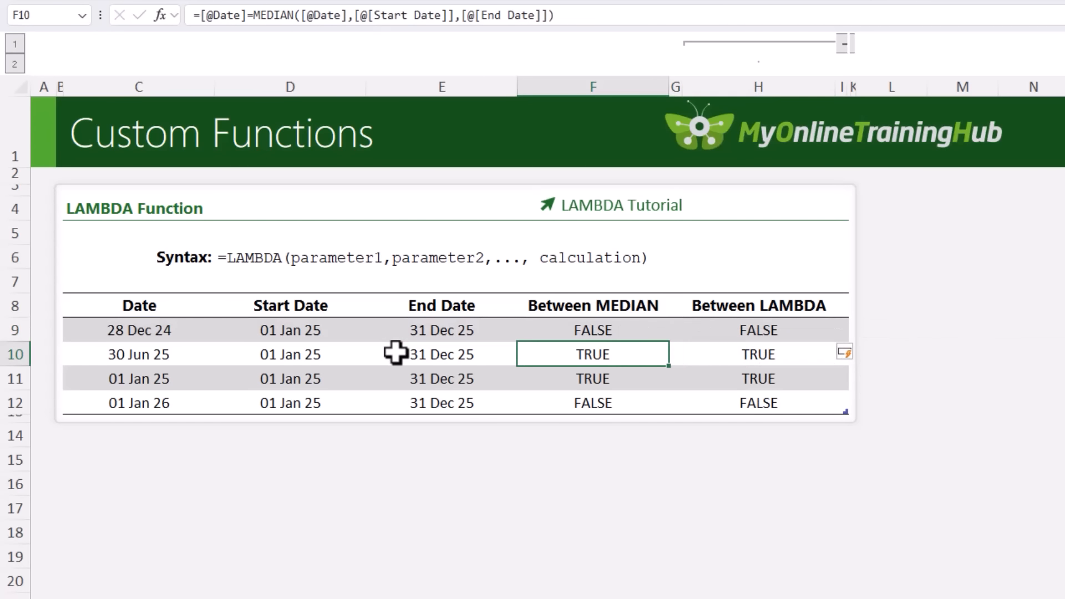
key(Down)
key(Down)
key(Up)
key(Up)
key(Up)
key(Right)
key(Right)
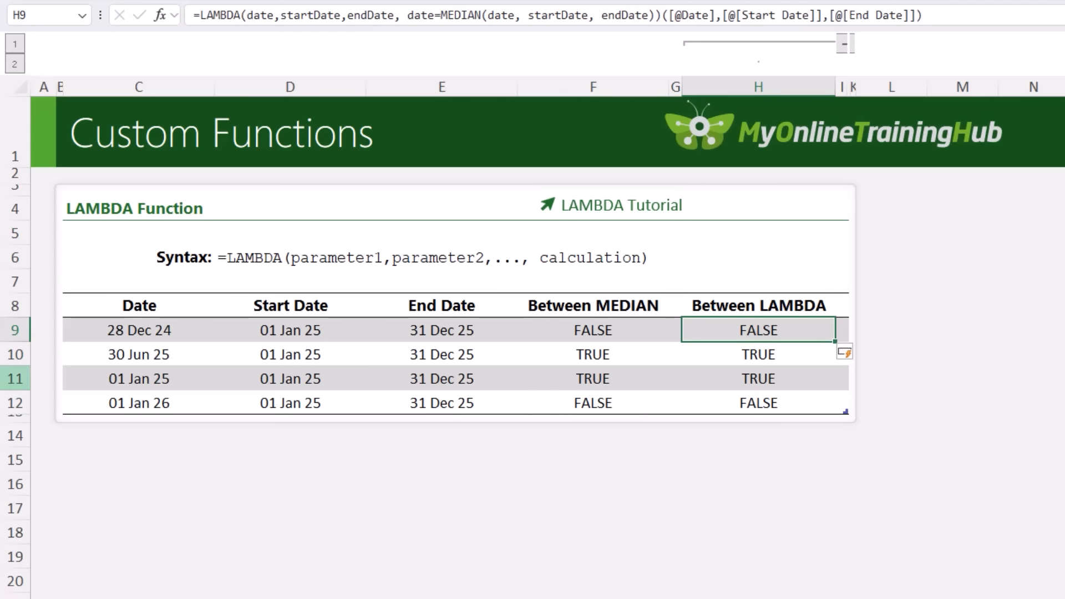
click(587, 333)
click(733, 322)
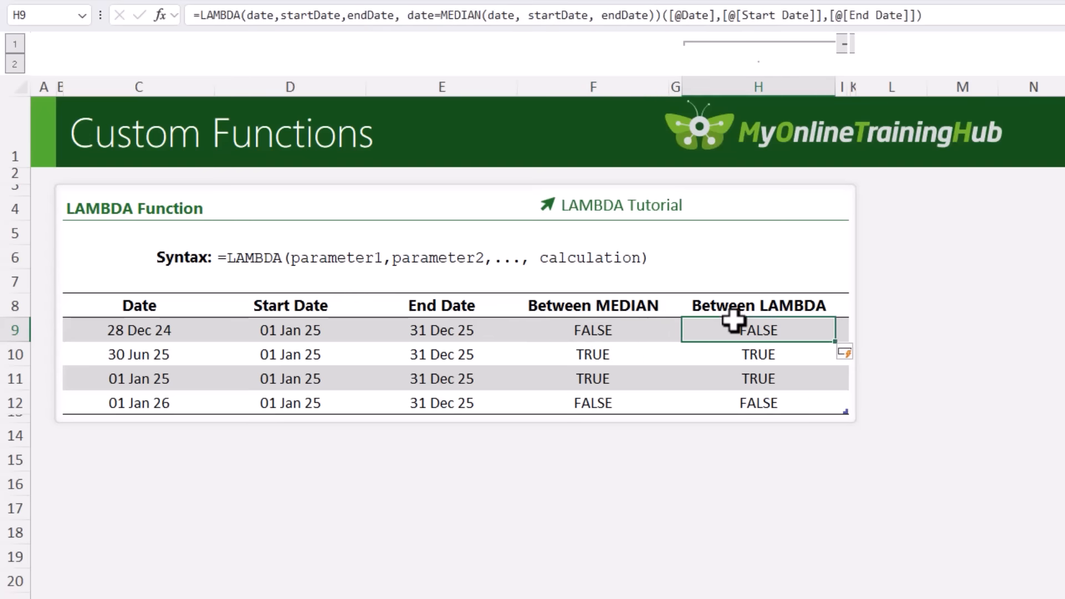
Copy the LAMBDA definition from the formula in H9 without its trailing input arguments, leaving the cell unchanged
drag(664, 16, 193, 15)
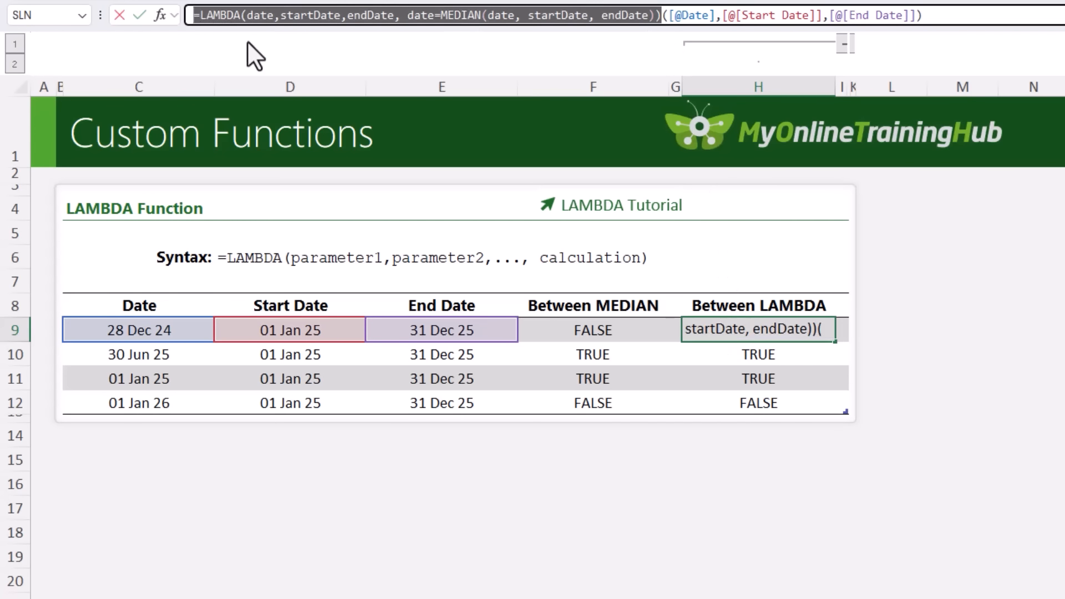
drag(663, 15, 927, 6)
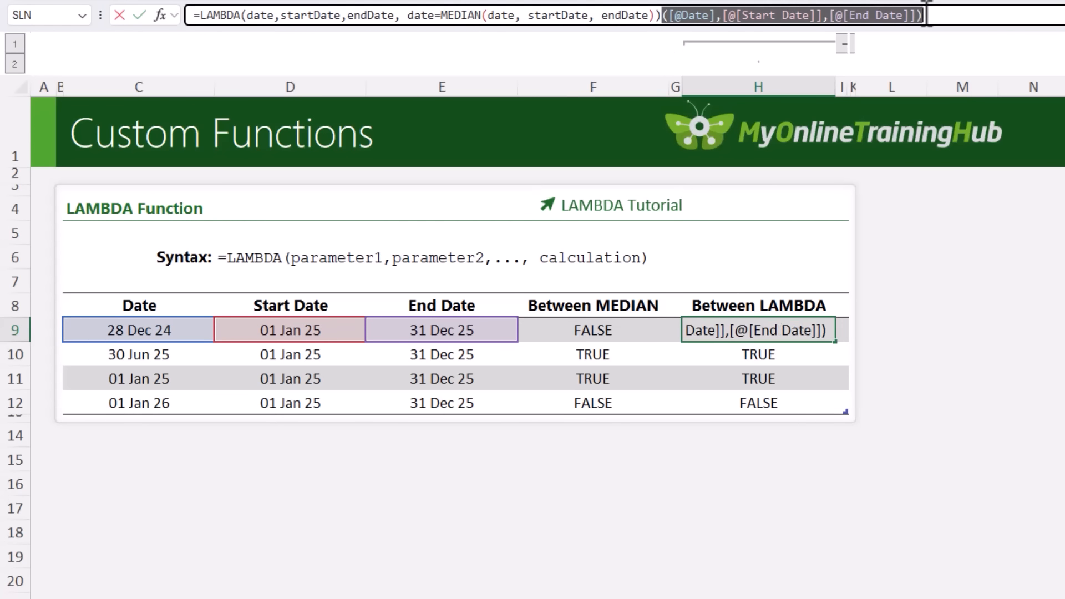
key(Escape)
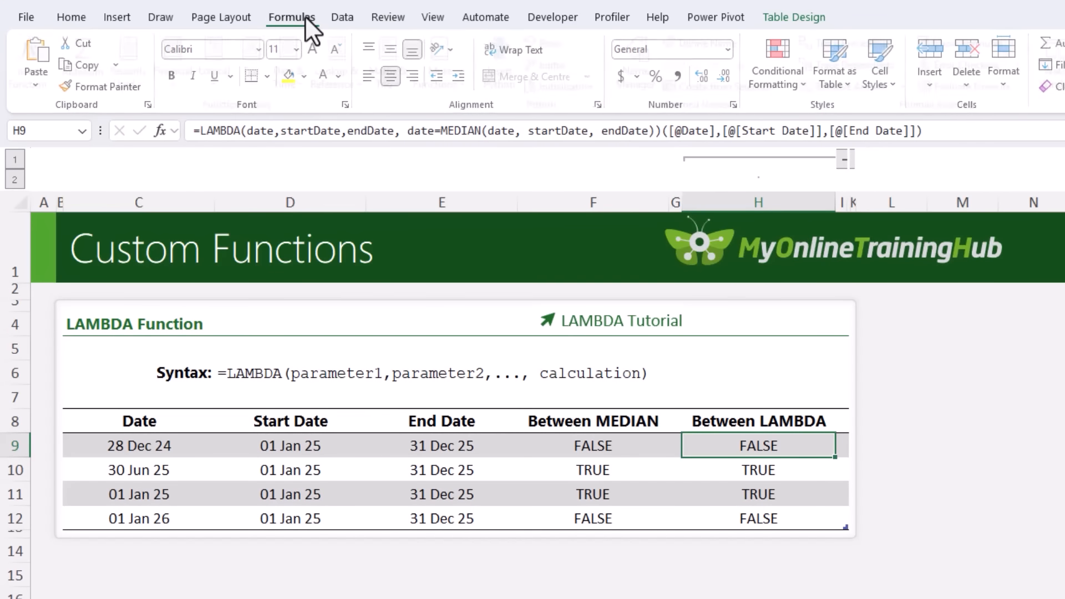
Start defining a new workbook-scoped name called BetweenInclusive
click(305, 17)
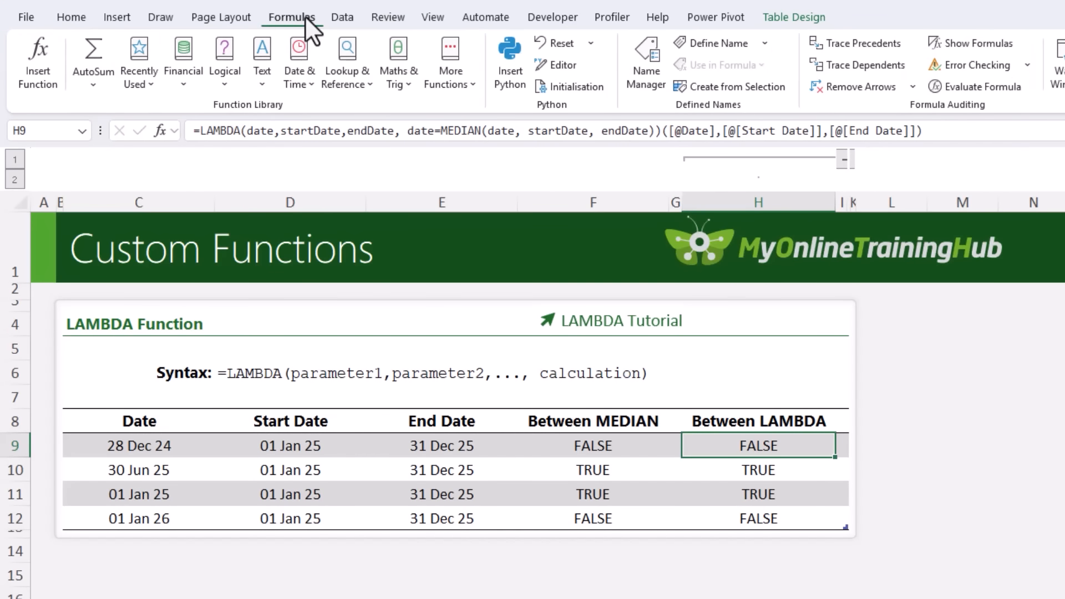
click(684, 43)
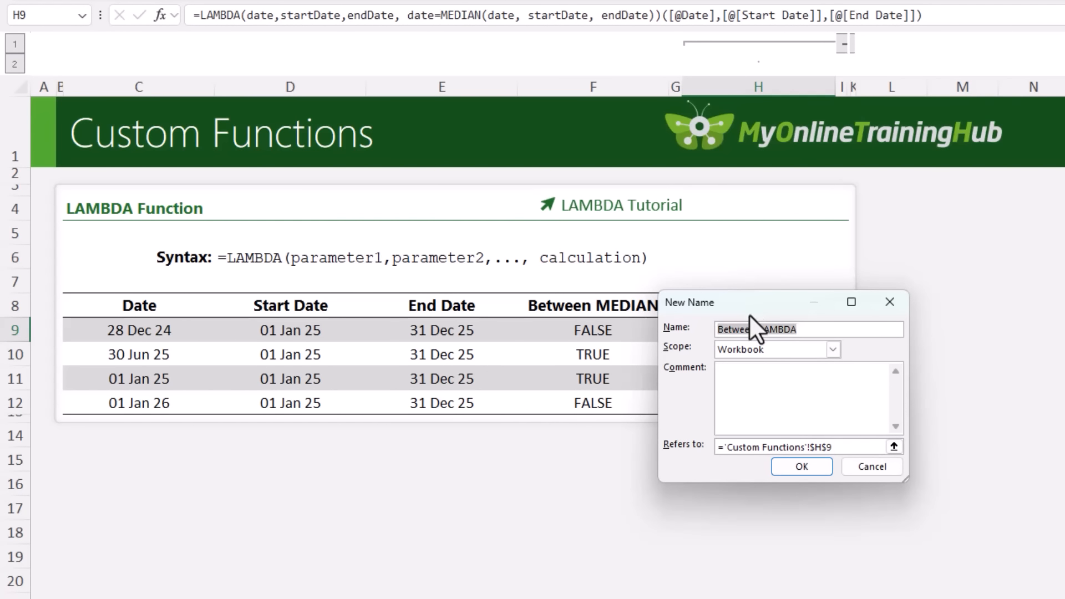
drag(749, 314, 688, 431)
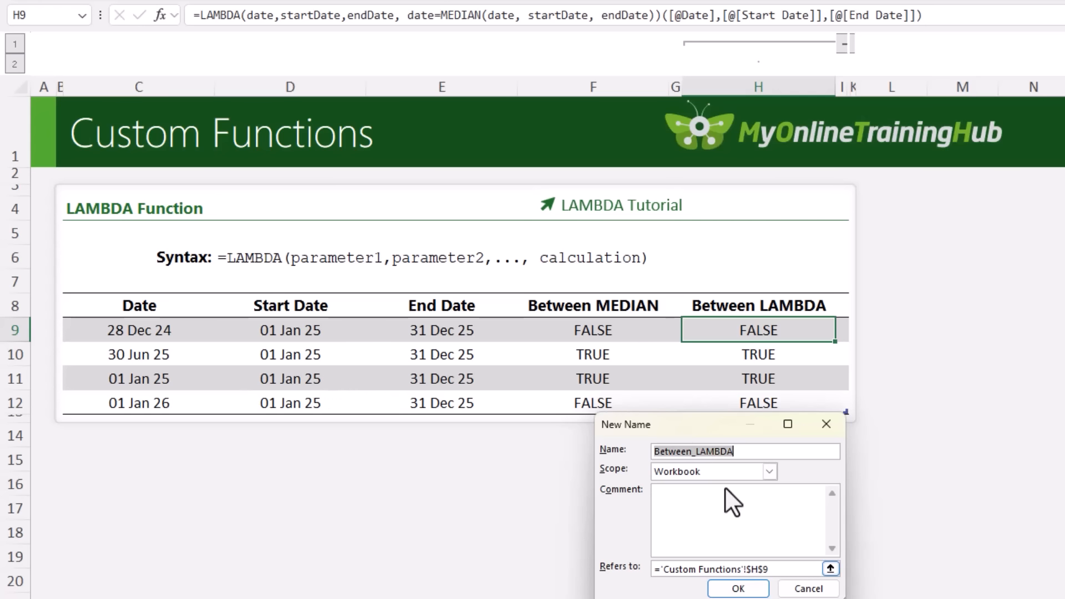
text(Be)
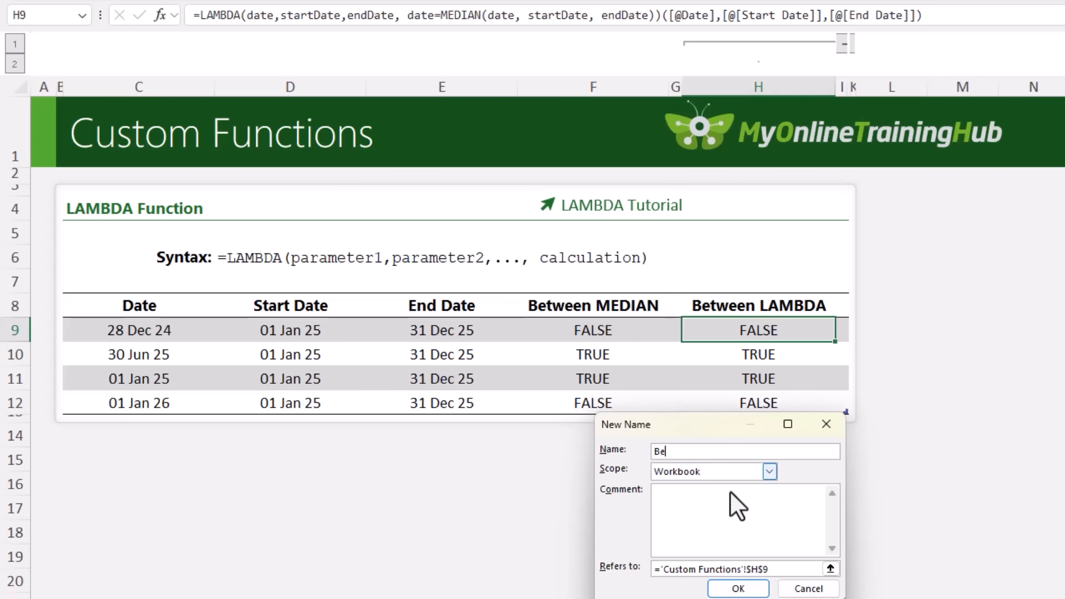
text(tweenlnclusive)
Replace the new name's cell reference with the copied LAMBDA definition and check its start
drag(623, 355, 504, 354)
key(Delete)
key(ctrl+v)
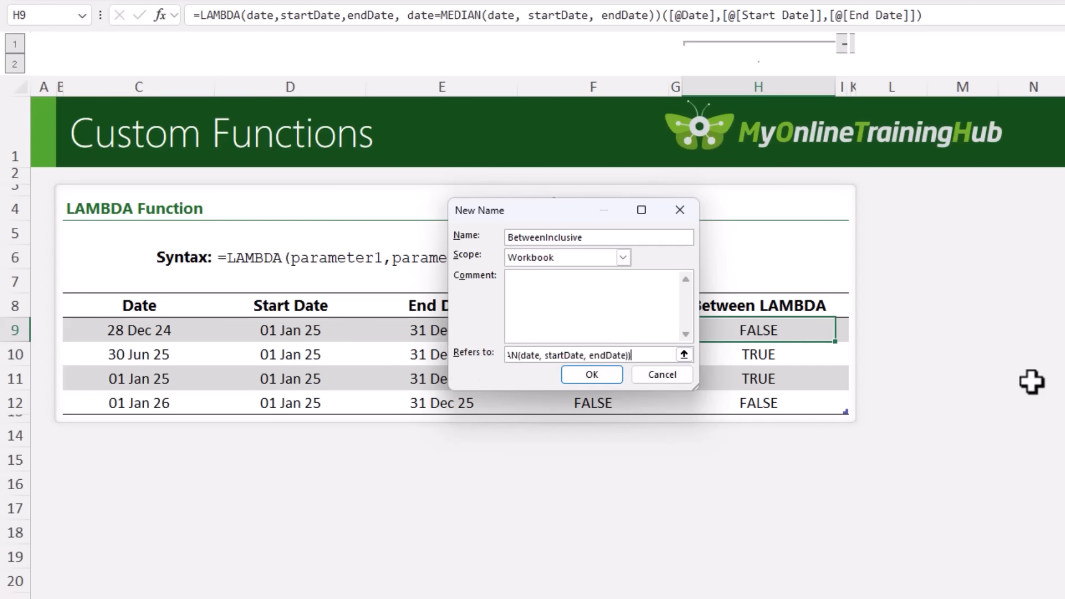
drag(639, 355, 457, 358)
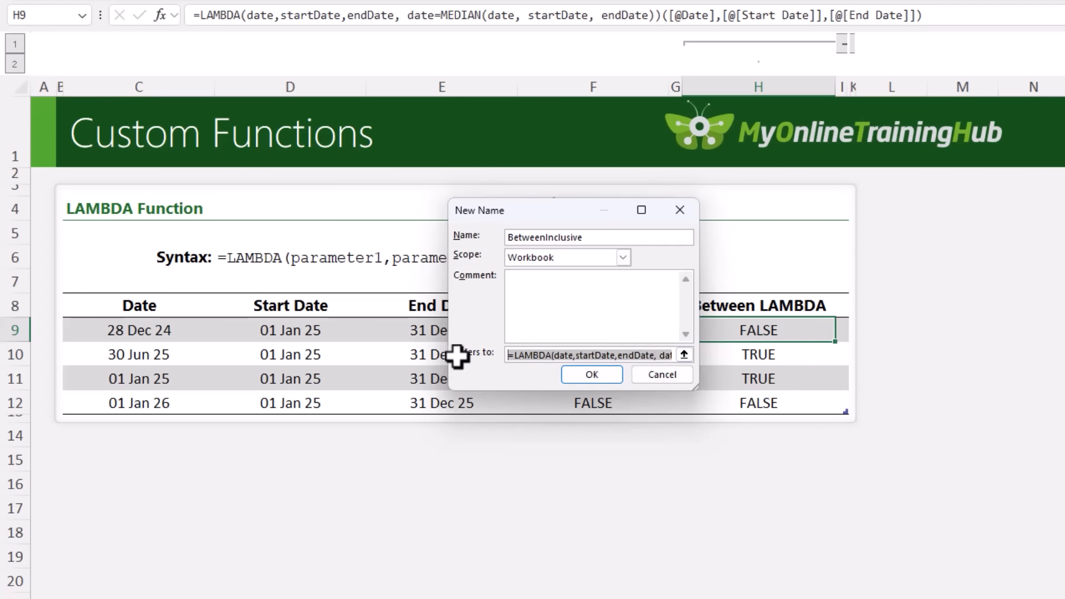
Add the comment "Check if a date/value falls between and upper and lower limit." to the new name and save it
click(619, 297)
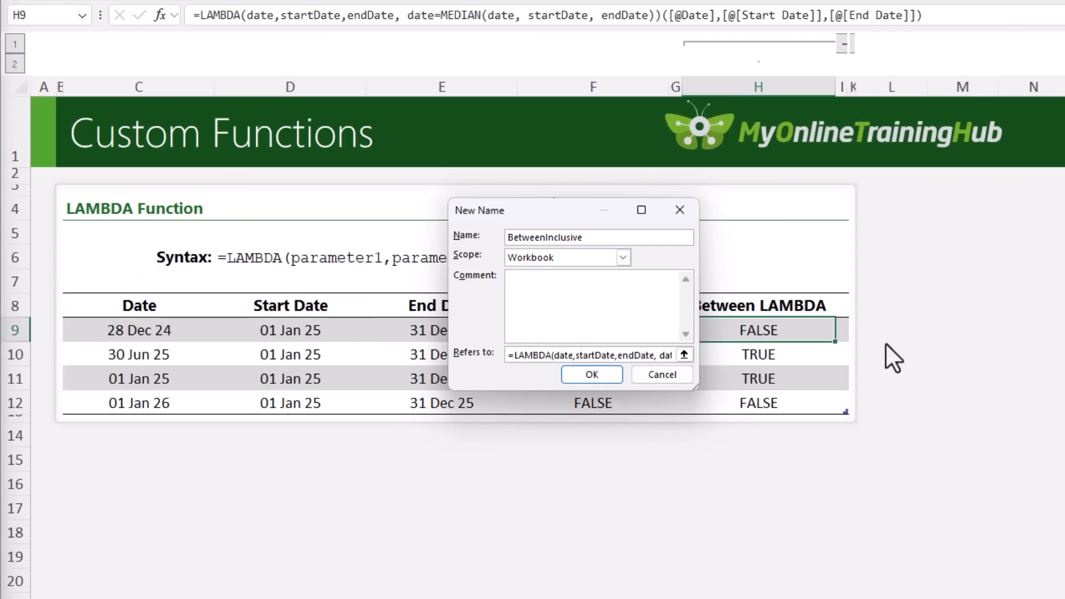
text(Check if a date/value falls between and upper and lower limit.)
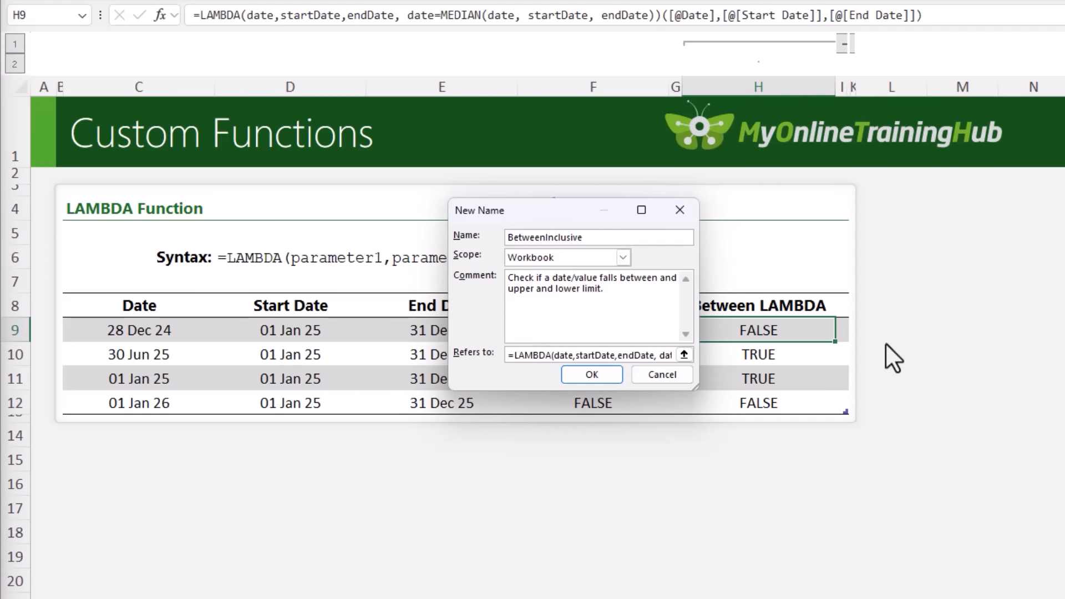
click(606, 378)
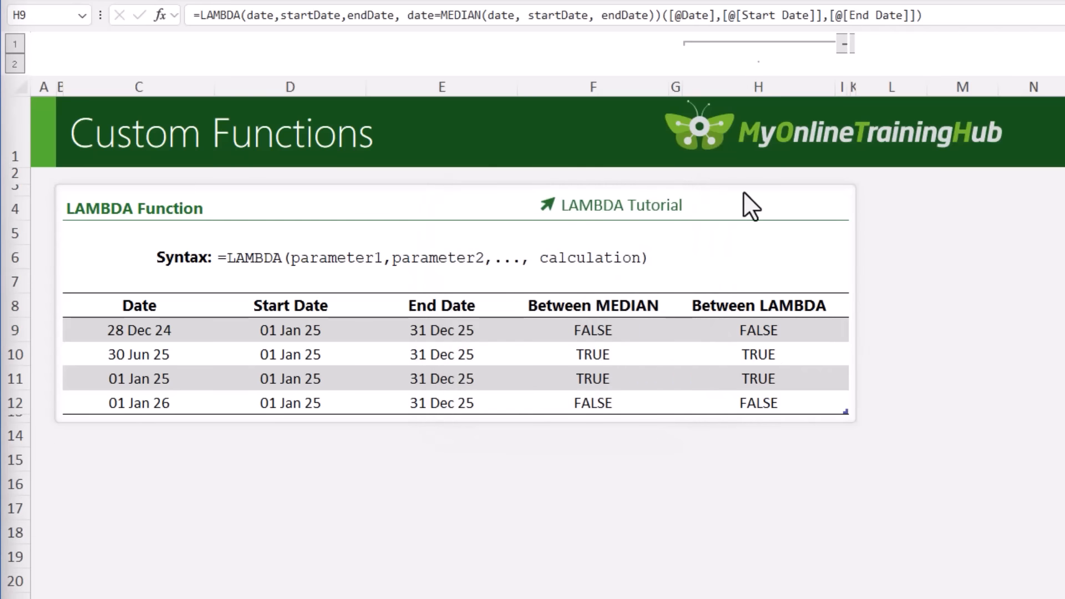
Expand the collapsed Between Custom Func. column and start a BetweenInclusive formula in J9
click(850, 44)
click(987, 339)
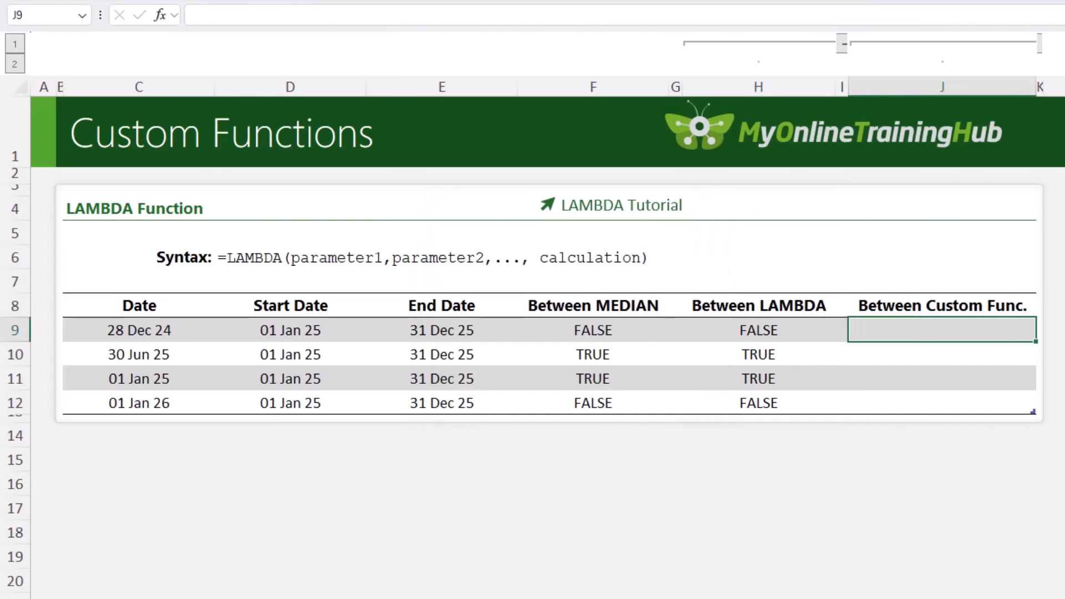
key(F2)
text(=bet)
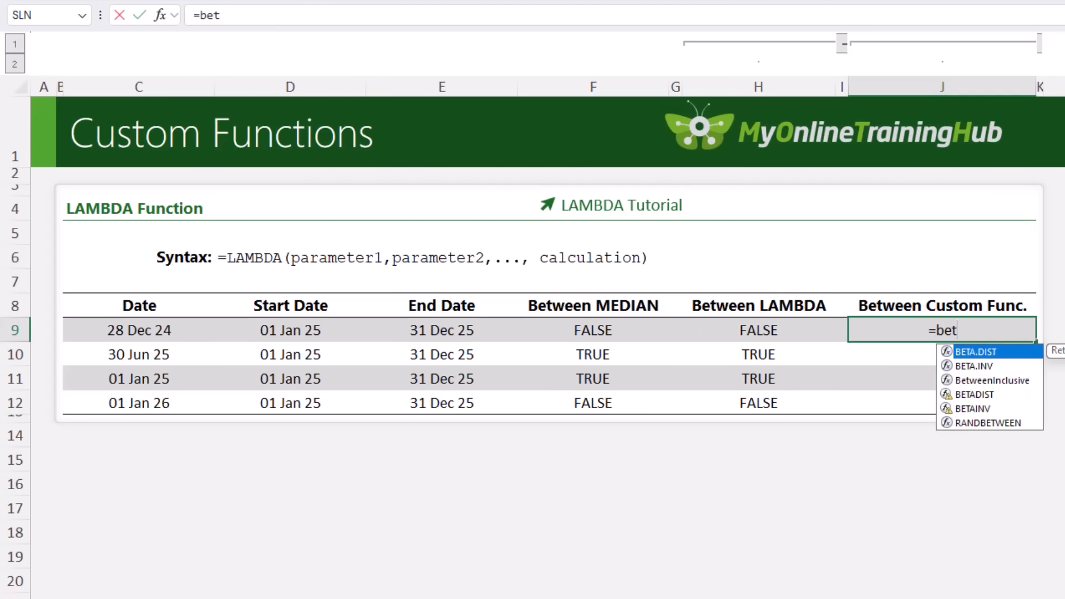
key(Down)
key(Down)
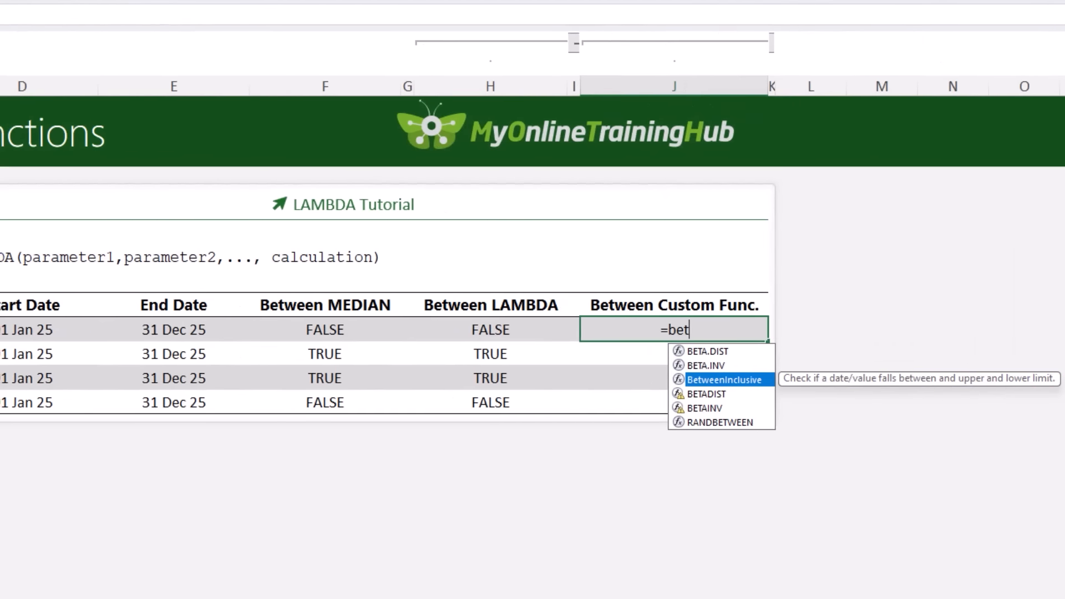
key(Tab)
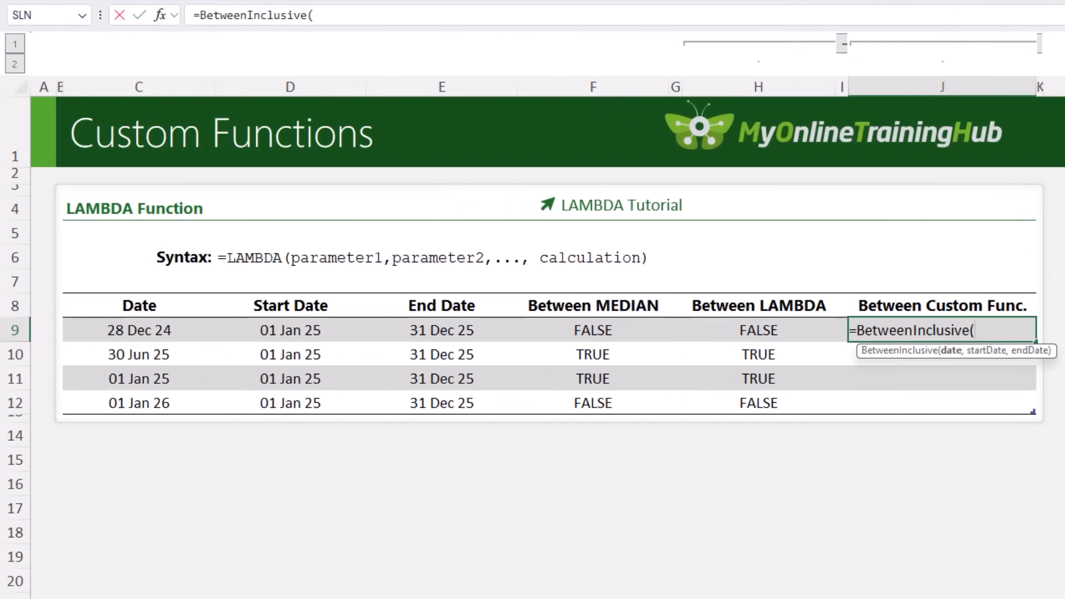
Supply the row's Date, Start Date and End Date as the BetweenInclusive arguments in J9 and commit the formula
click(161, 331)
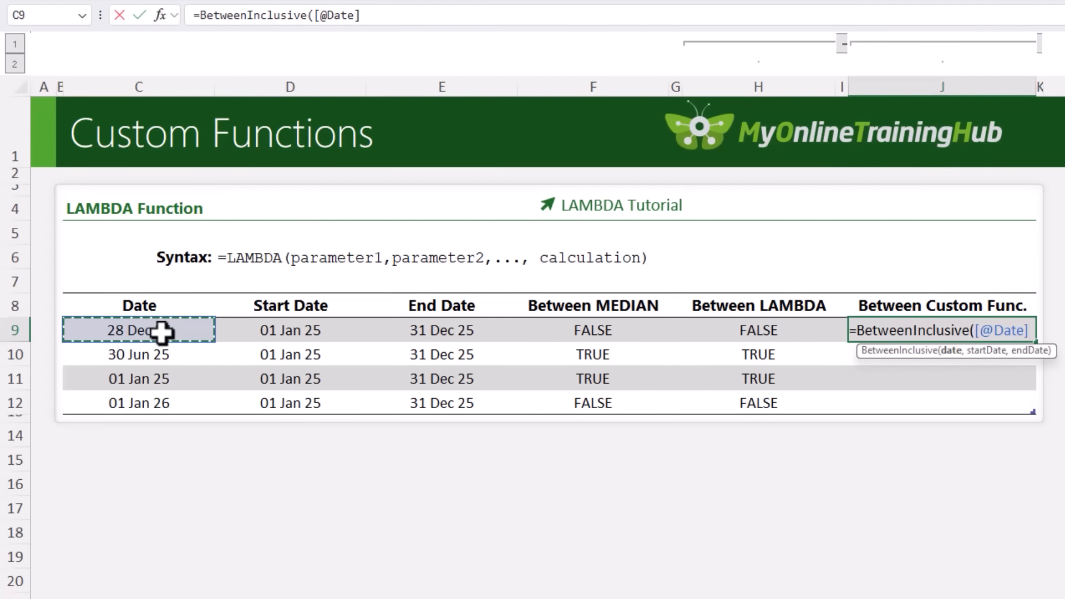
text(,)
click(259, 332)
text(,)
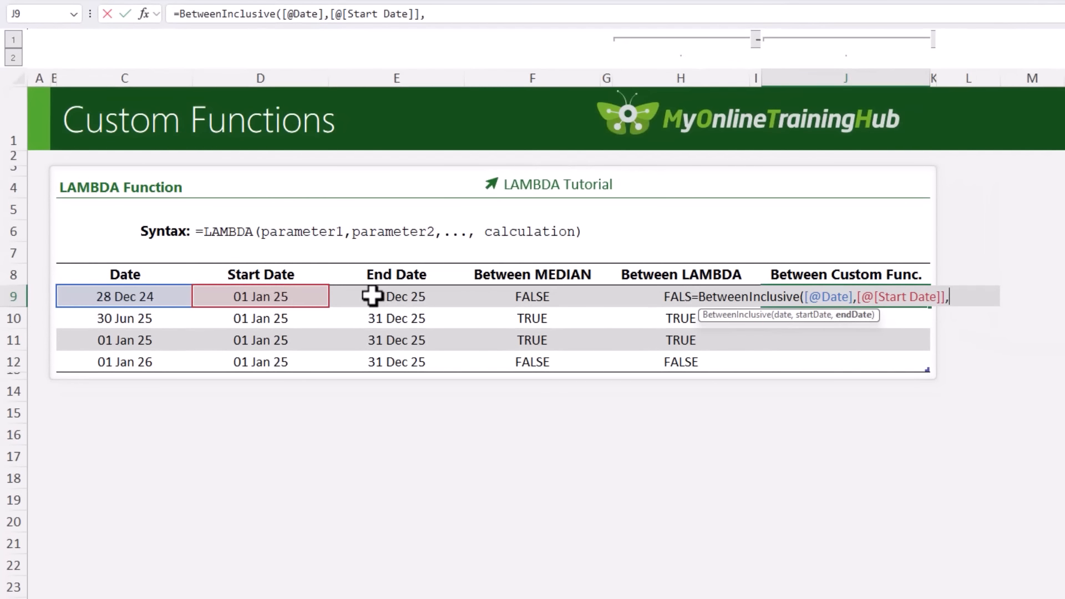
click(372, 297)
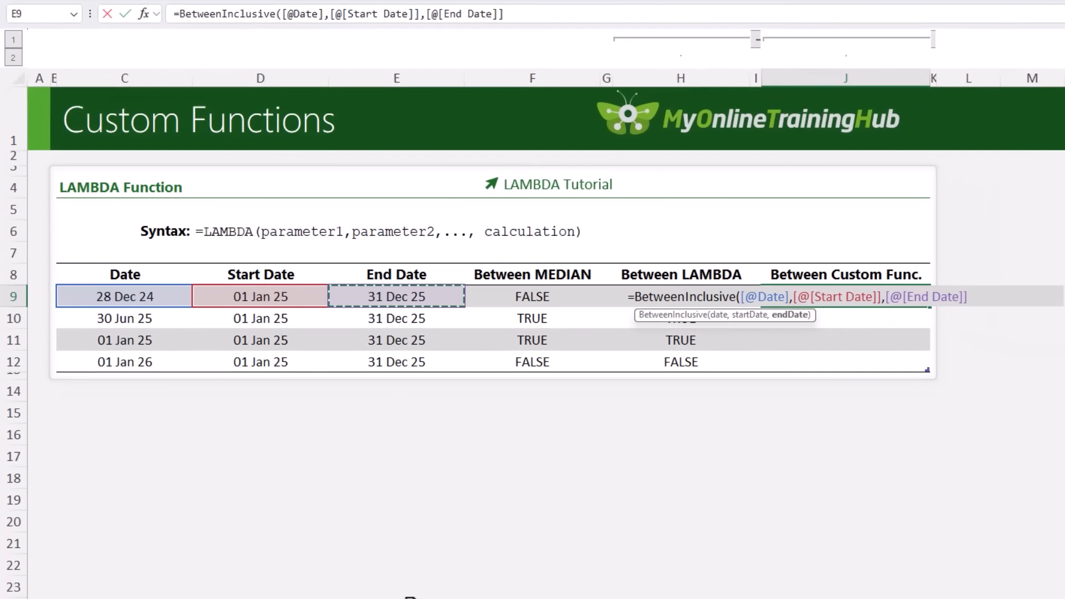
text())
key(Return)
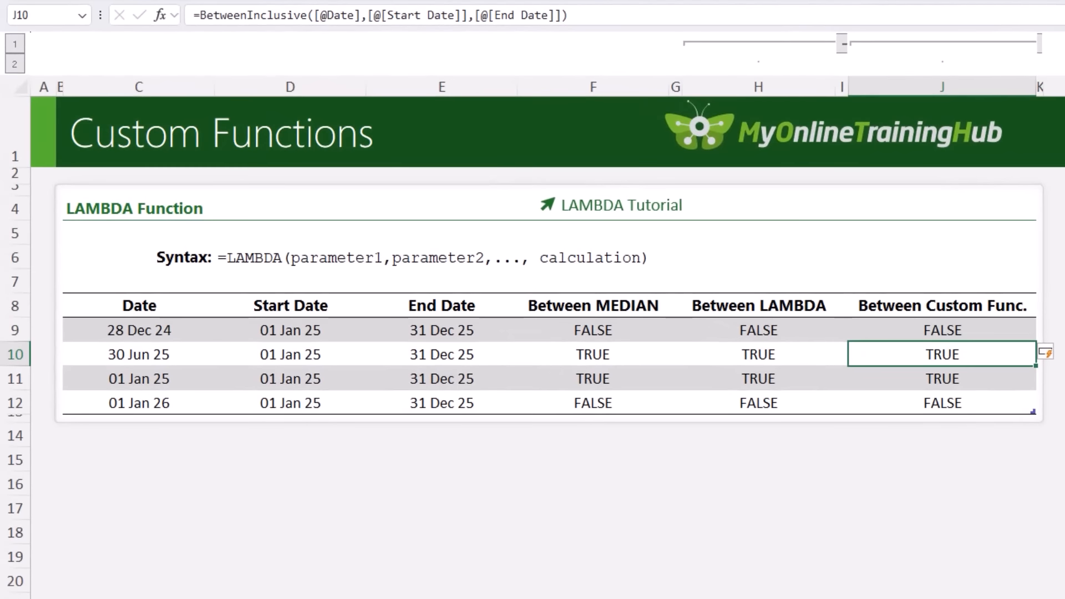
Review the Between Custom Func. results down the table and compare the row 9 formulas across the MEDIAN, LAMBDA and custom function columns
key(Down)
key(Down)
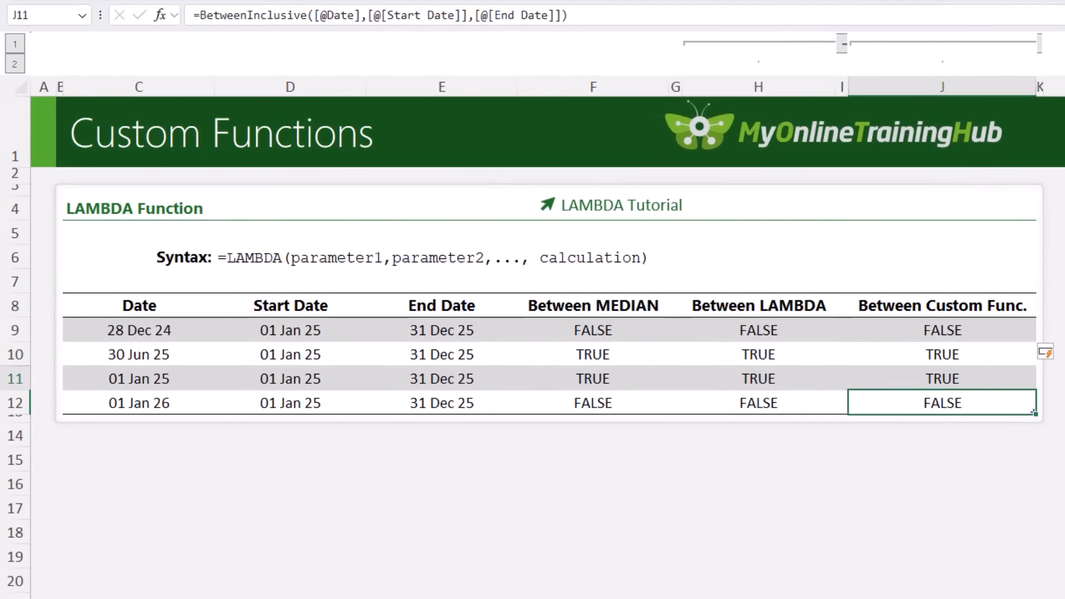
key(Up)
key(Up)
key(Up)
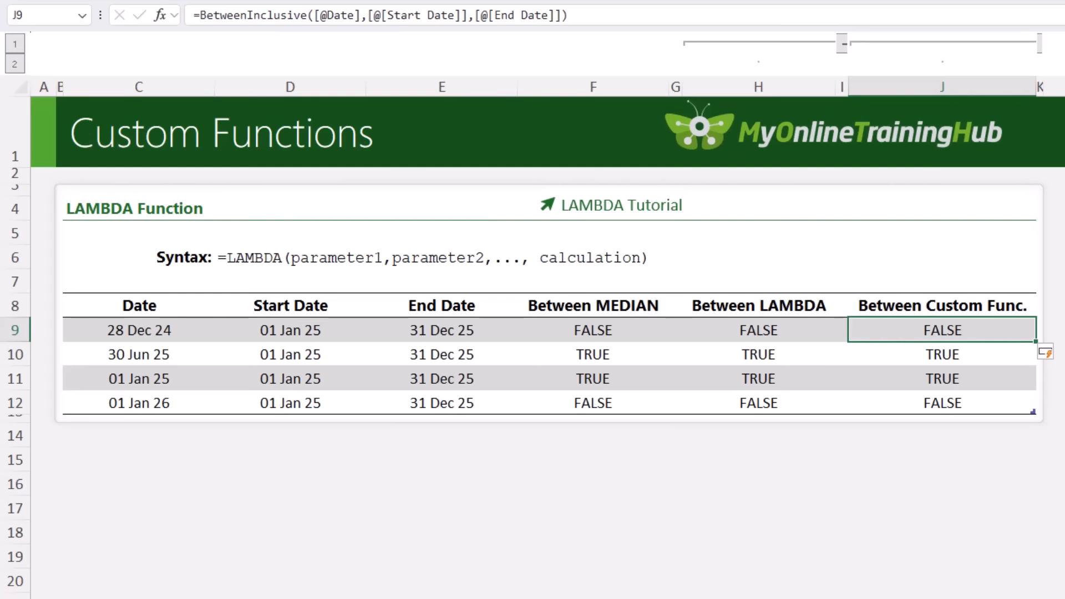
click(571, 330)
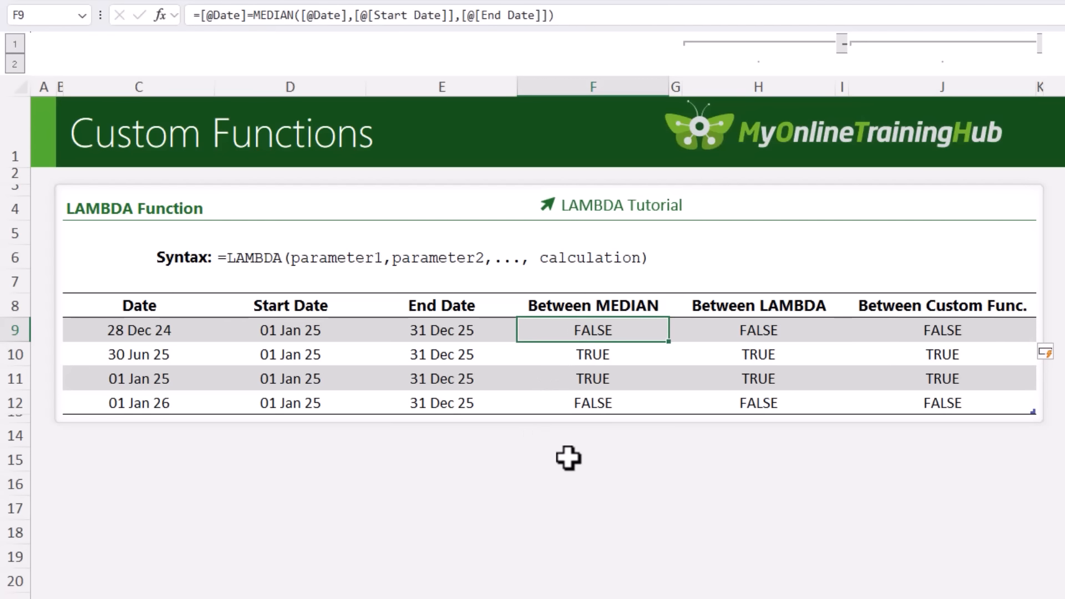
key(Right)
key(Right)
key(Right)
key(Right)
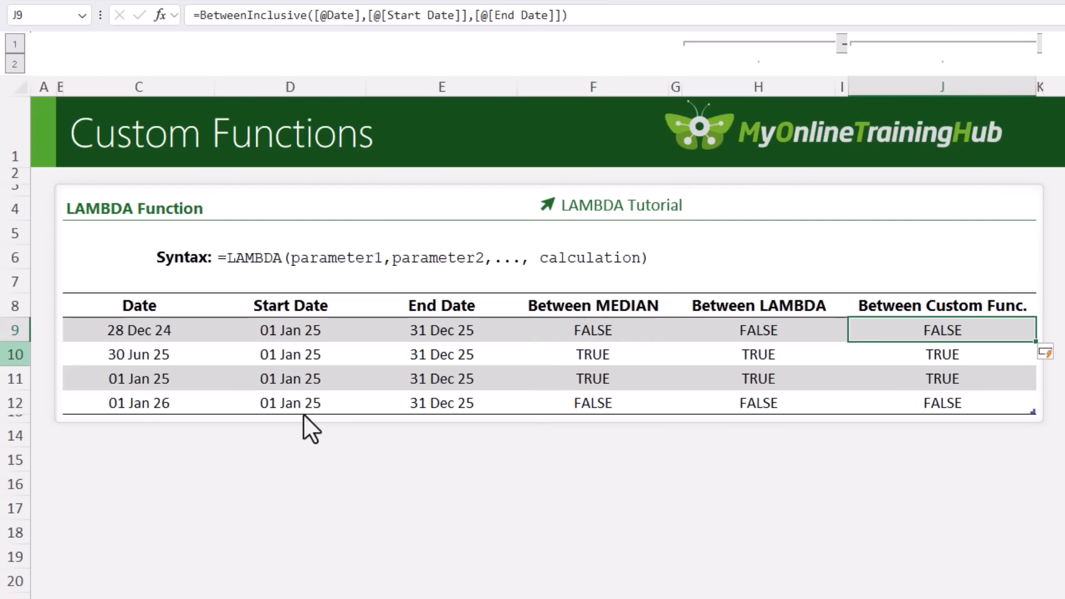